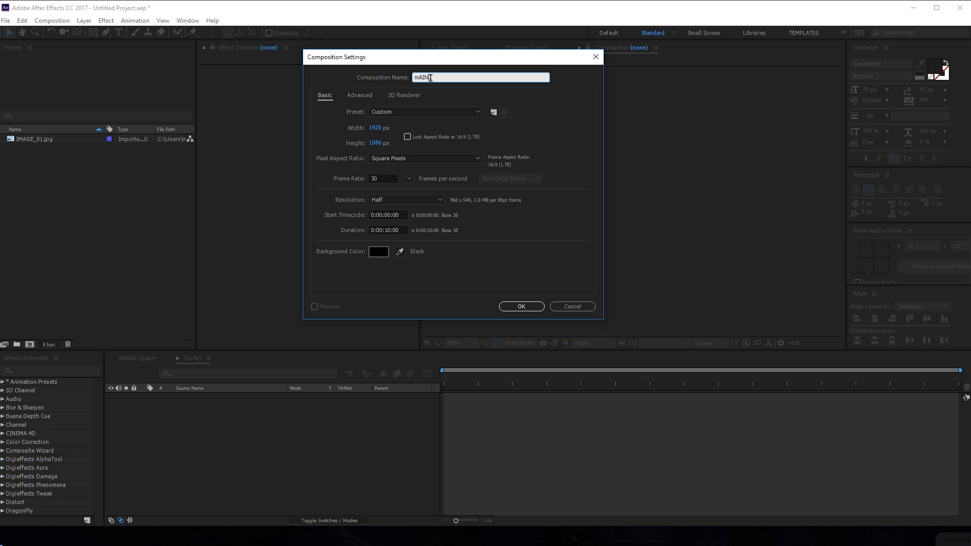
Step: Create a composition named MAIN with a frame rate of 60 fps
type("ma")
type("MAI")
left_click(525, 235)
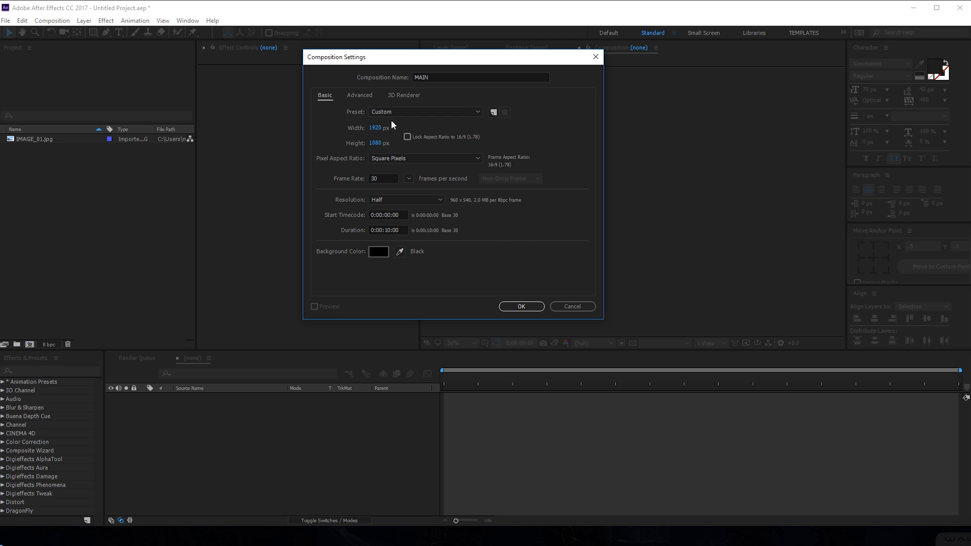
left_click(408, 179)
left_click(429, 302)
left_click(521, 307)
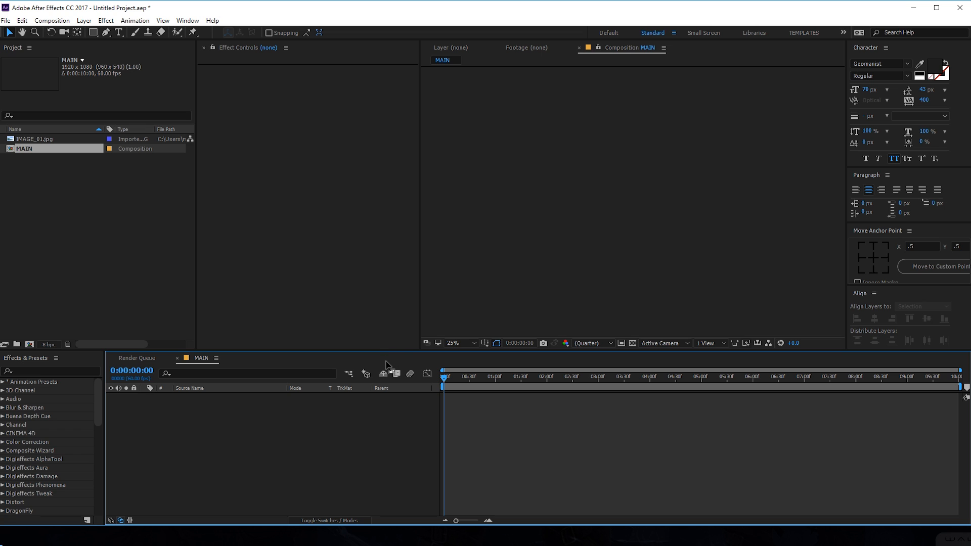
Step: Enlarge the composition viewer area in both height and width, and park the playhead at 0:00:01:55
left_click_drag(387, 350, 388, 368)
left_click(531, 397)
left_click_drag(539, 403, 542, 402)
scroll(539, 263, "up", 1)
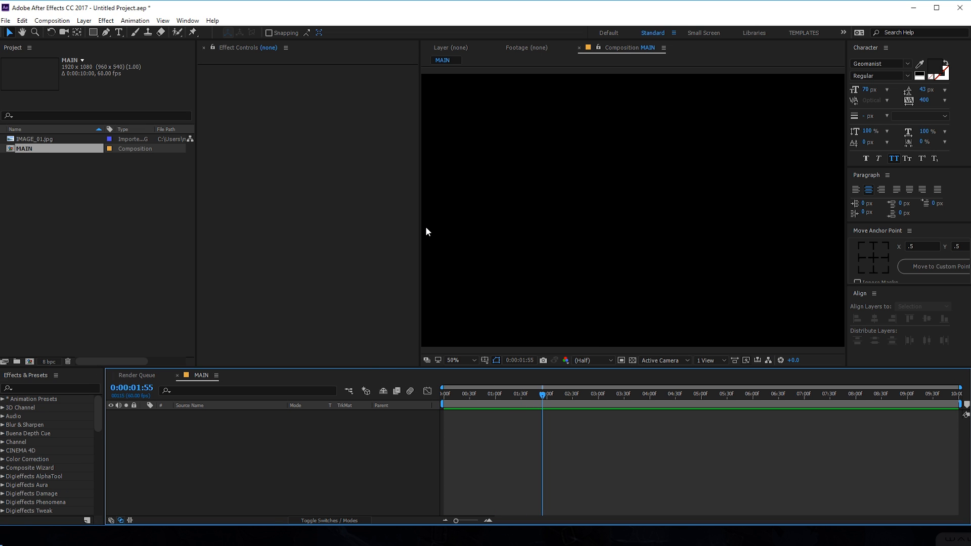
left_click_drag(419, 231, 343, 233)
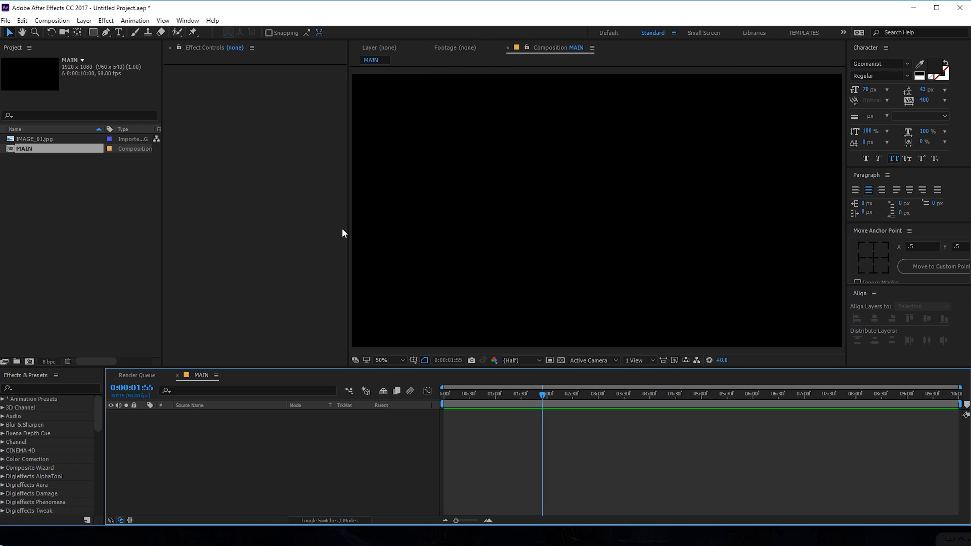
left_click(138, 241)
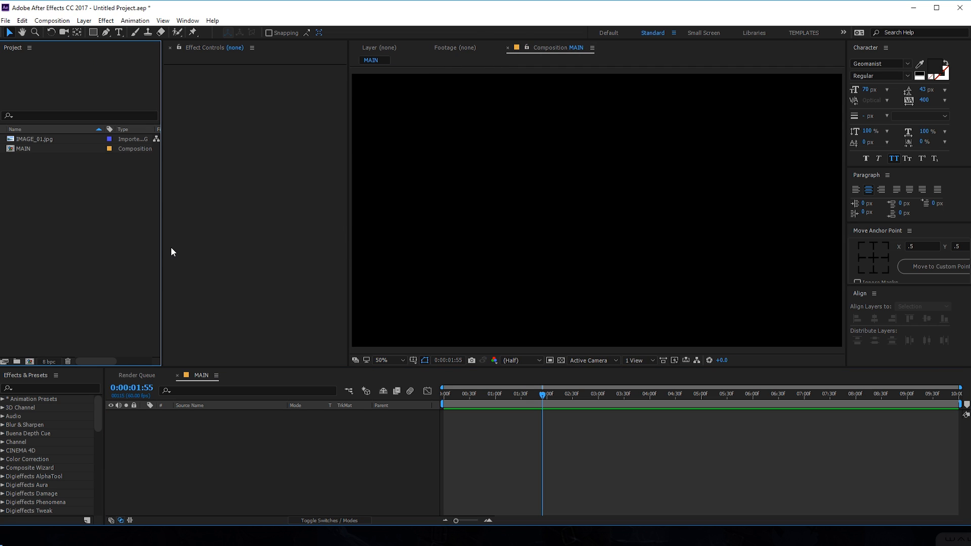
Step: Create a second composition named Media with the same 1920 x 1080, 60 fps settings
left_click(29, 362)
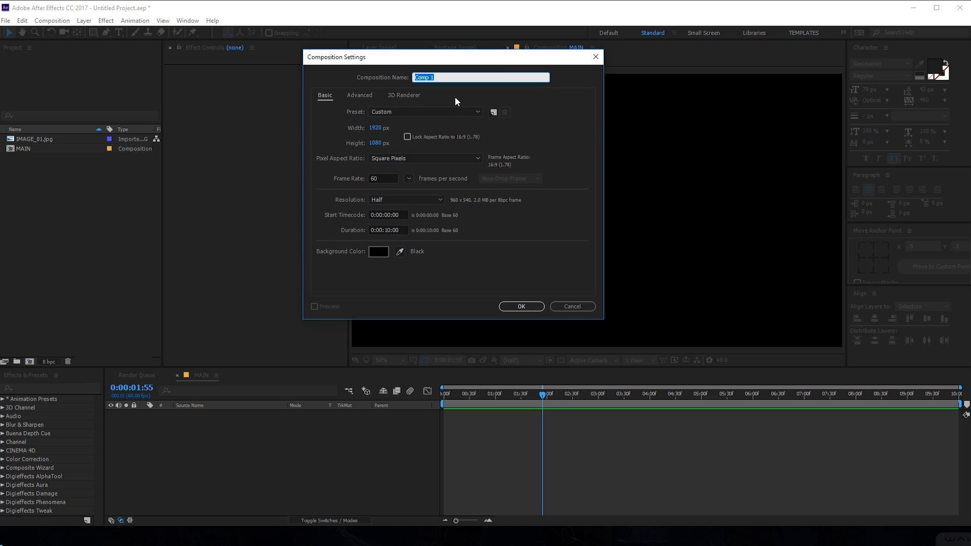
type("M")
left_click(520, 306)
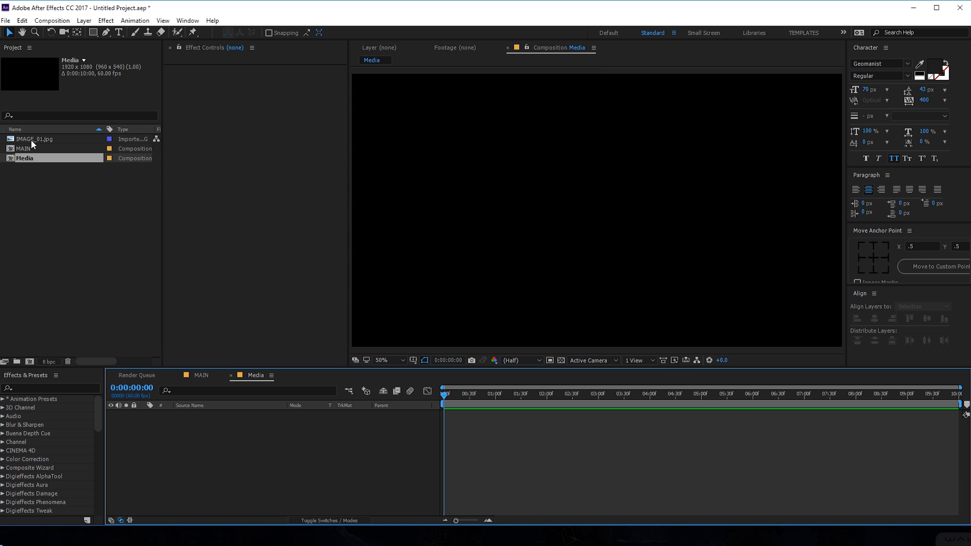
Step: Add IMAGE_01.jpg to the Media composition as a layer
left_click(35, 141)
left_click_drag(35, 143, 189, 460)
key("comma")
key("period")
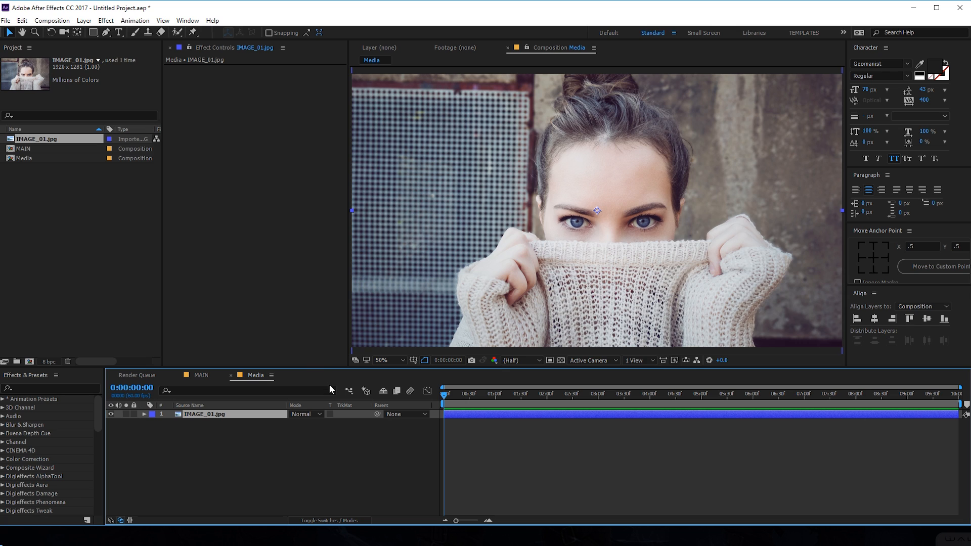
Step: Place the Media composition as a layer in MAIN and enlarge the composition viewer further
left_click(201, 375)
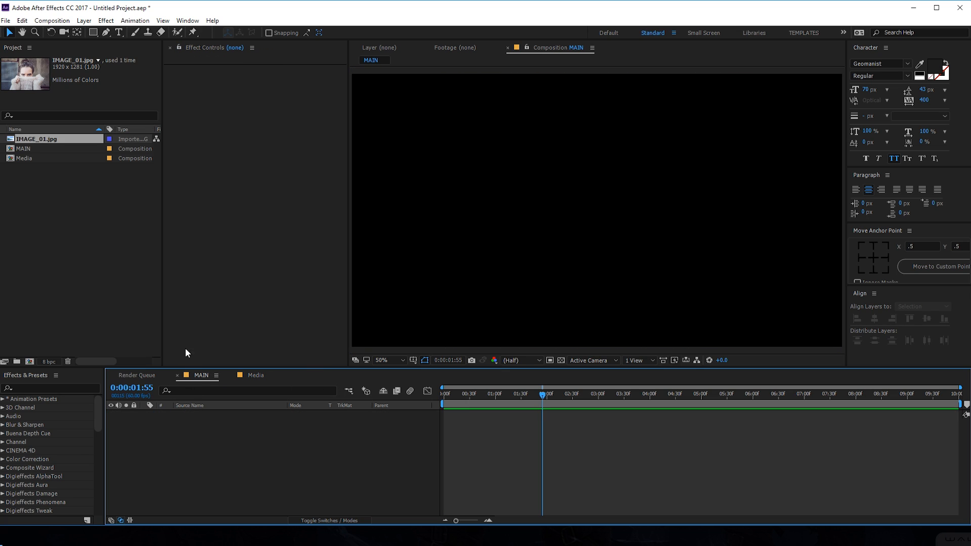
left_click_drag(28, 161, 175, 462)
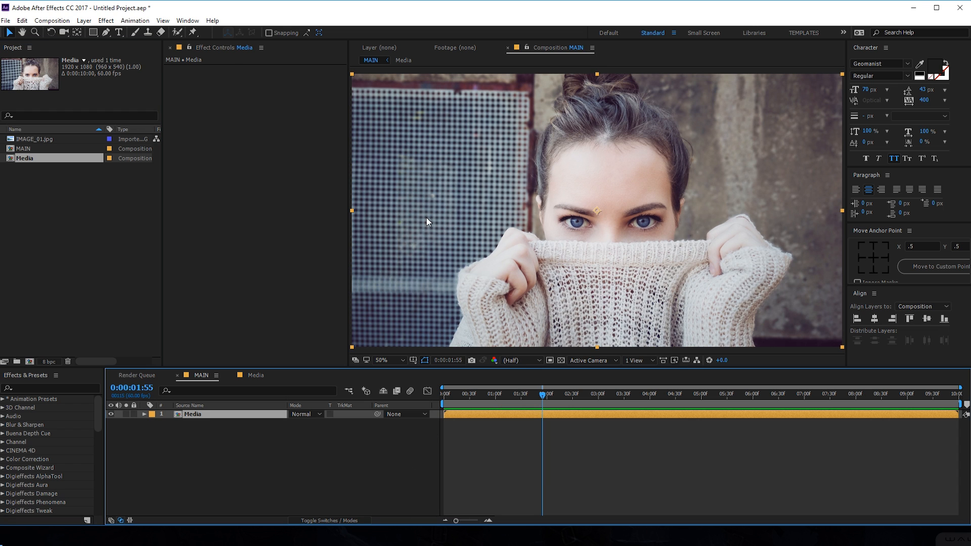
left_click_drag(350, 235, 305, 232)
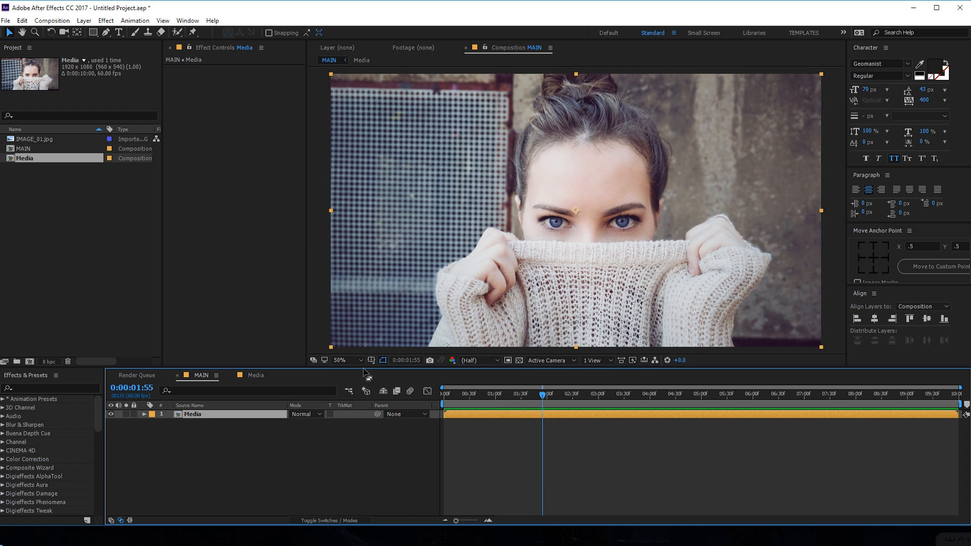
left_click_drag(304, 374, 302, 388)
left_click(201, 469)
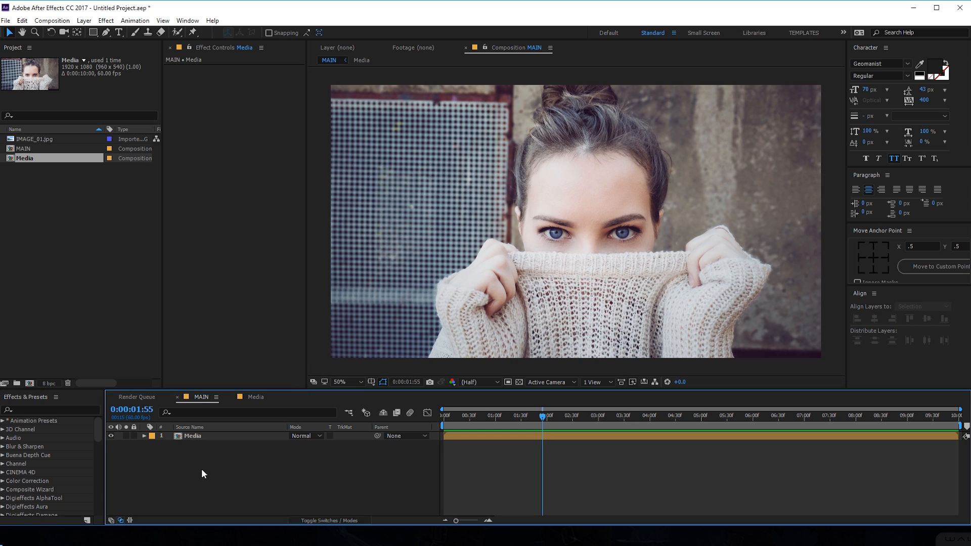
Step: With the Pen tool and a 500 px white stroke, draw a nine-point open zigzag path across the frame, with its corners outside the image
left_click(106, 32)
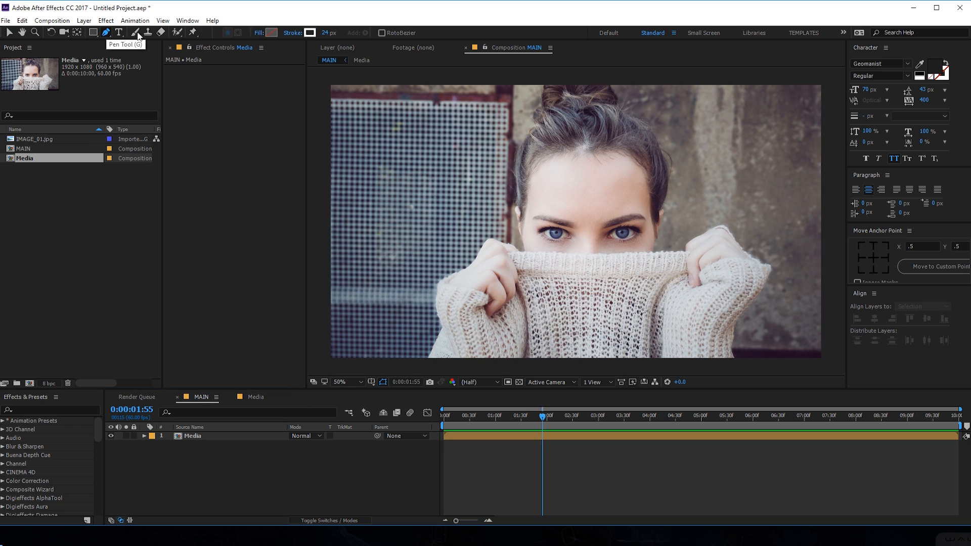
left_click(329, 32)
type("500")
key("Return")
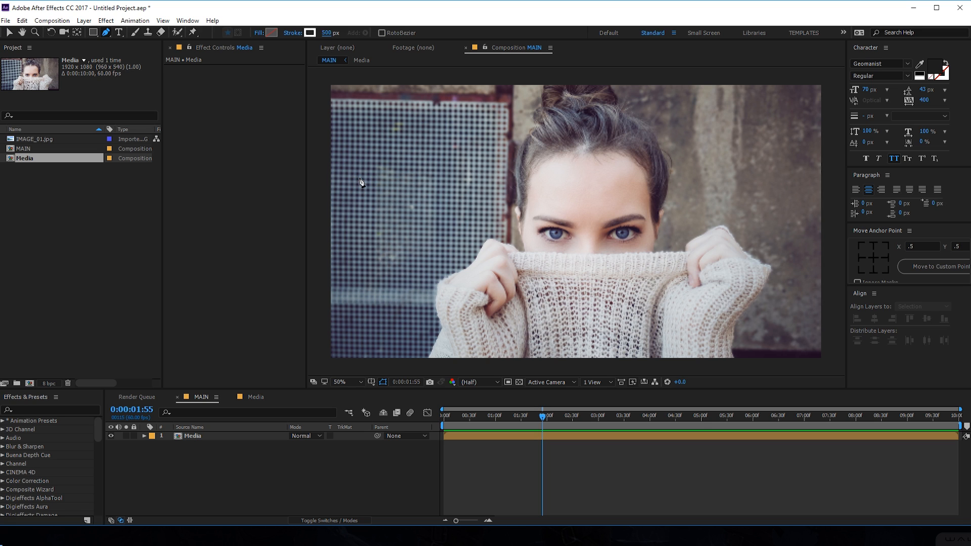
key("comma")
left_click(414, 199)
left_click(502, 133)
left_click(427, 272)
left_click(622, 123)
left_click(496, 304)
left_click(698, 143)
left_click(612, 307)
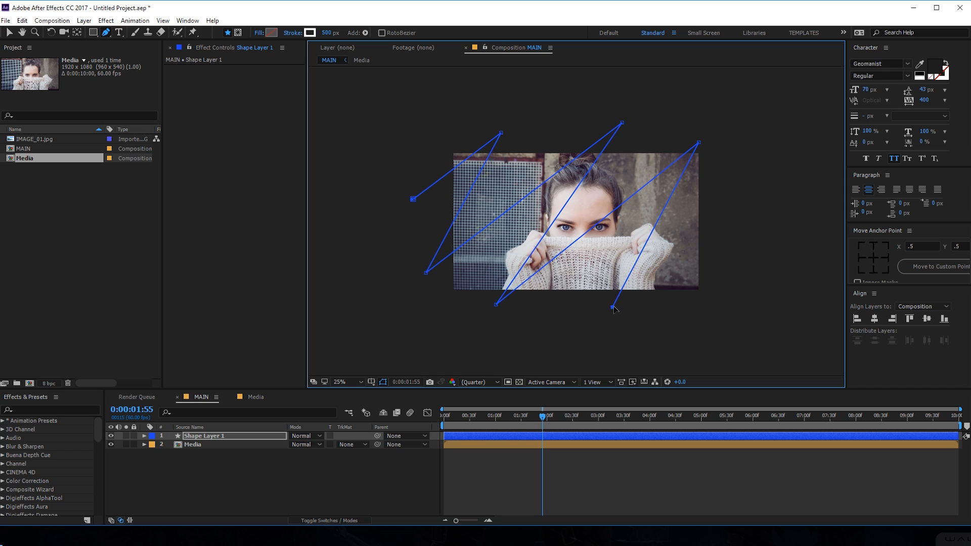
left_click(719, 231)
left_click(701, 320)
Step: Reposition the zigzag path's corner points so the thick stroke covers the whole frame, and check the coverage
left_click_drag(496, 305, 475, 315)
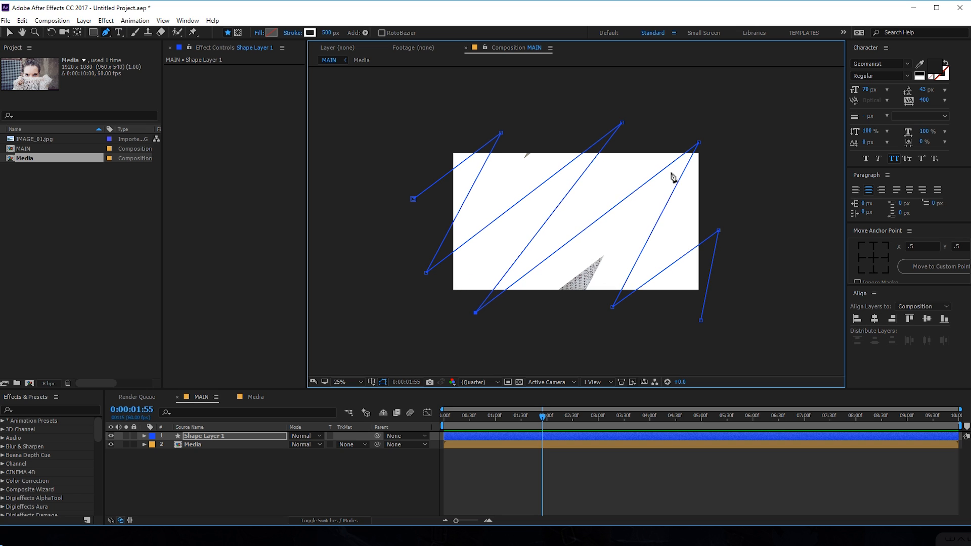
left_click_drag(613, 308, 573, 322)
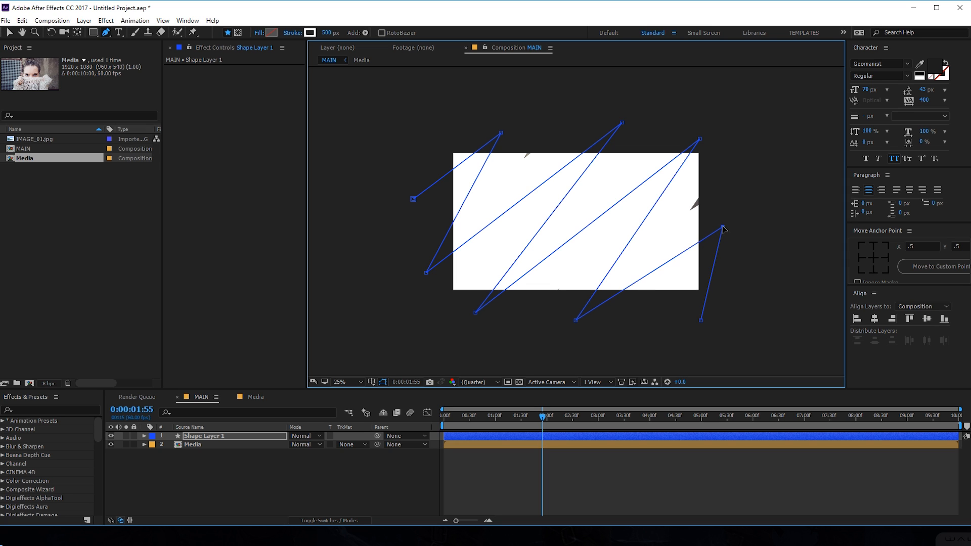
left_click_drag(719, 232, 725, 216)
left_click_drag(701, 321, 689, 331)
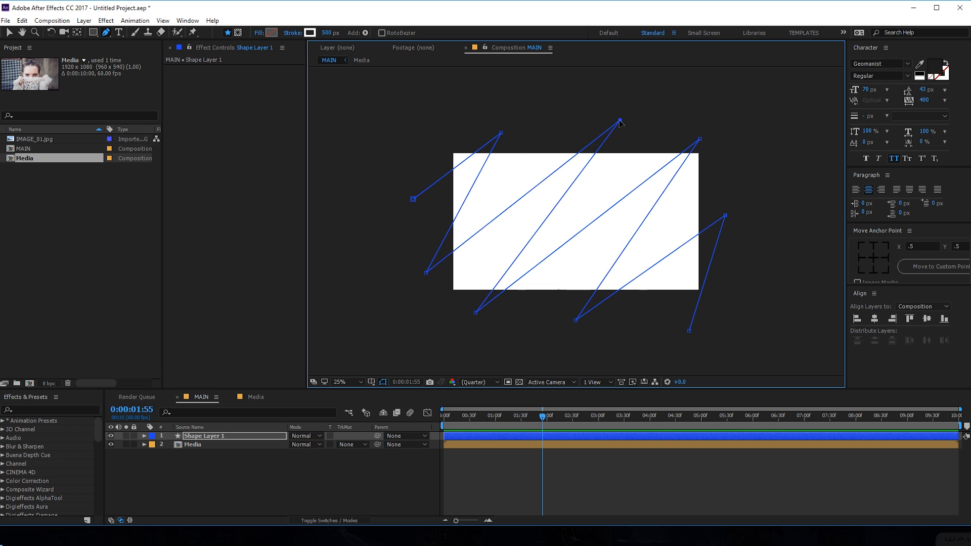
left_click(333, 477)
scroll(544, 272, "up", 1)
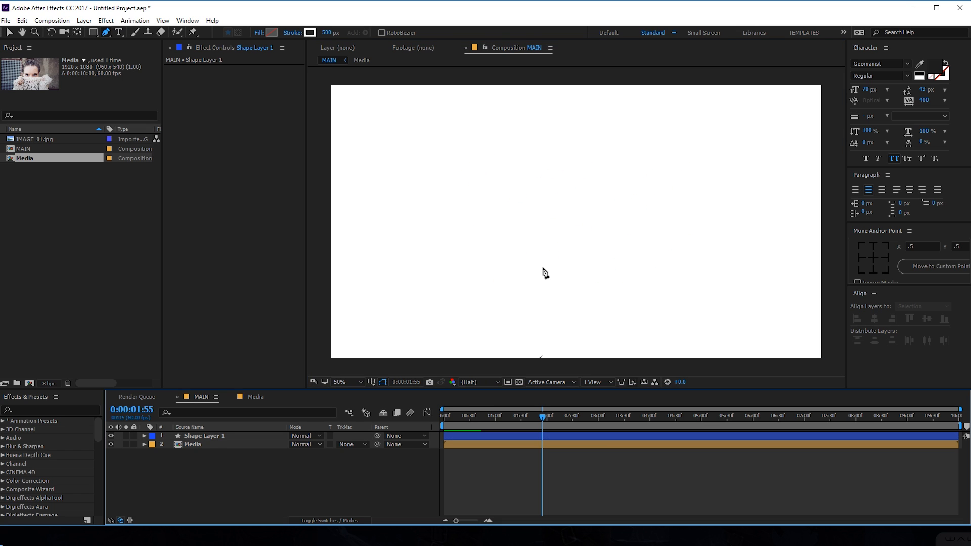
scroll(544, 270, "down", 1)
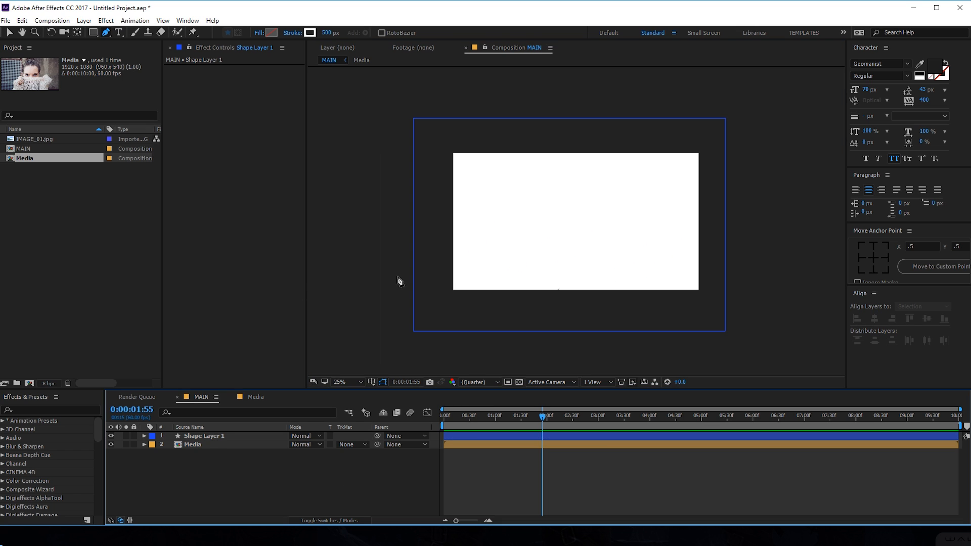
Step: Rename the shape layer as Stroke
left_click(217, 436)
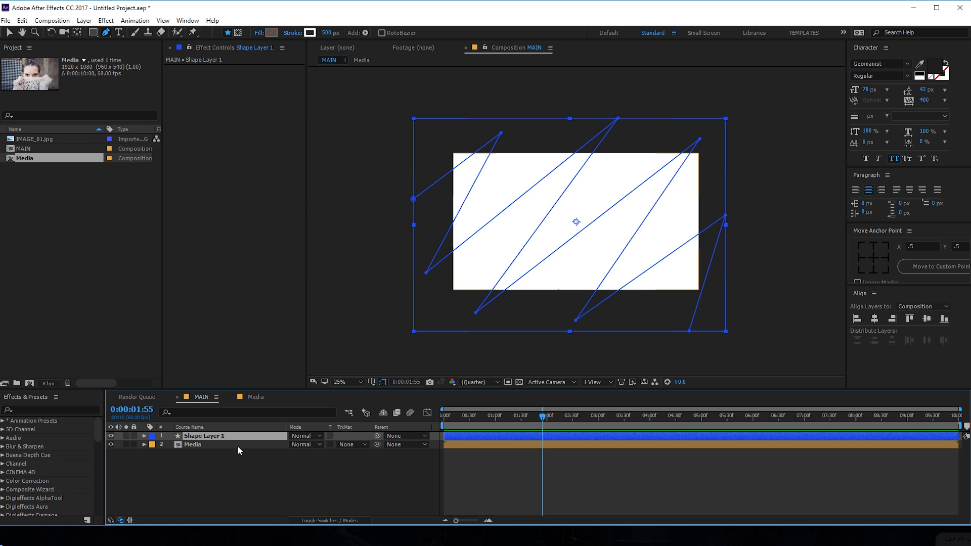
key("Return")
type("Stro")
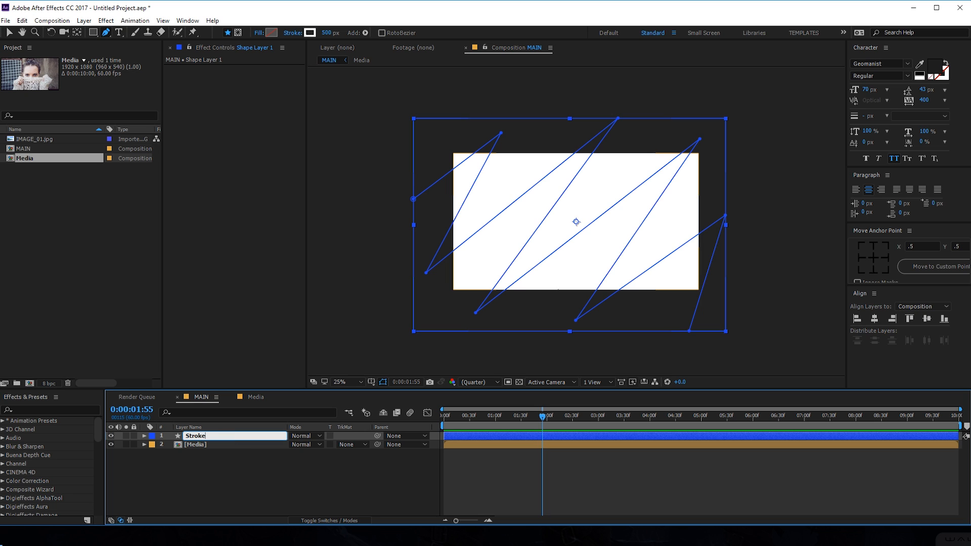
type("ke")
key("Return")
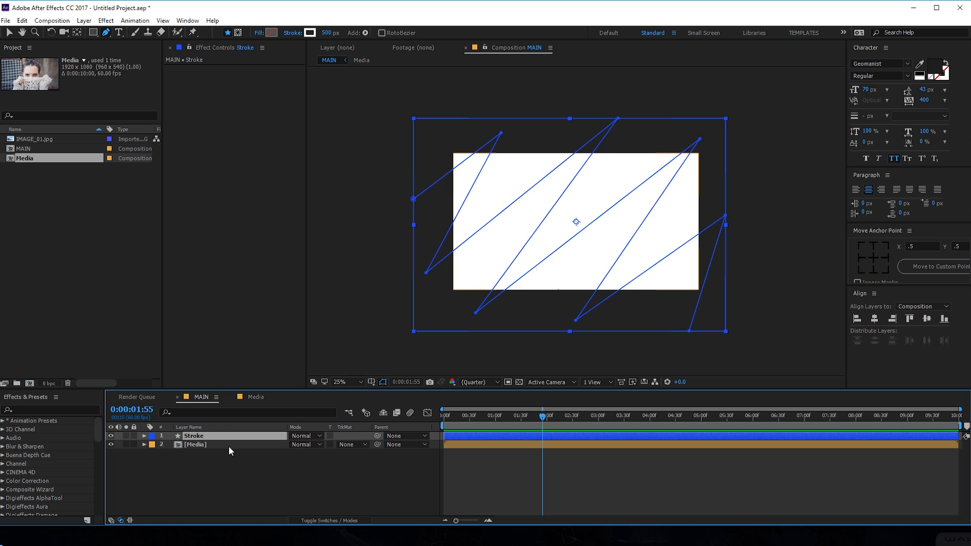
Step: Add Trim Paths to the Stroke layer's contents and expand its properties
left_click(145, 437)
left_click(366, 444)
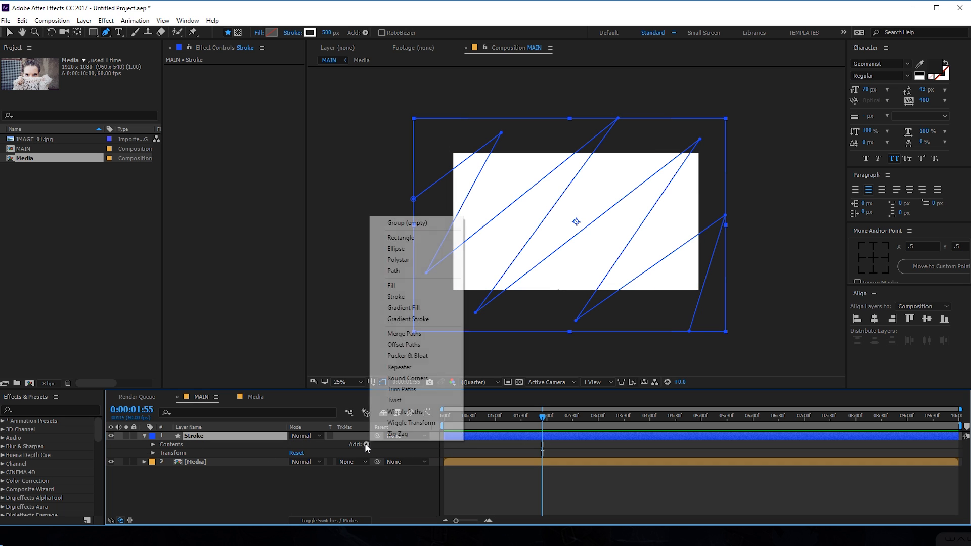
left_click(402, 389)
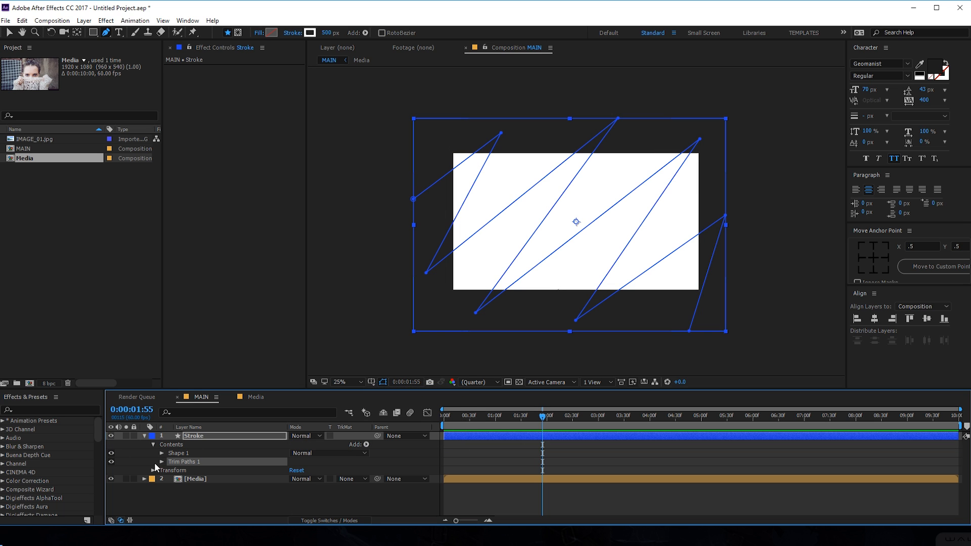
left_click(161, 461)
Step: Set the Trim Paths End value to 0% and keyframe it at the start of the composition
mouse_move(294, 478)
left_mouse_down()
mouse_move(252, 484)
mouse_move(302, 477)
mouse_move(226, 480)
left_mouse_up()
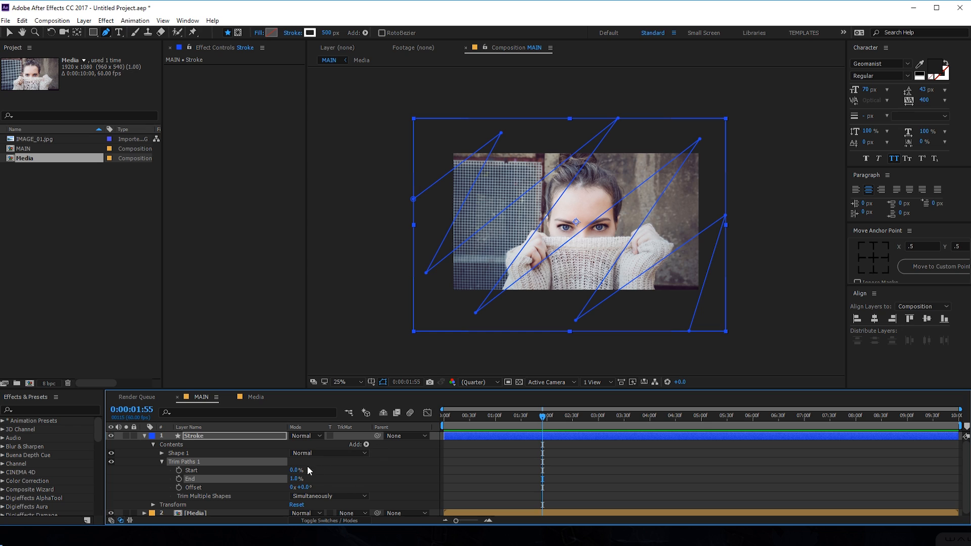
left_click(301, 478)
type("0")
key("Return")
key("Home")
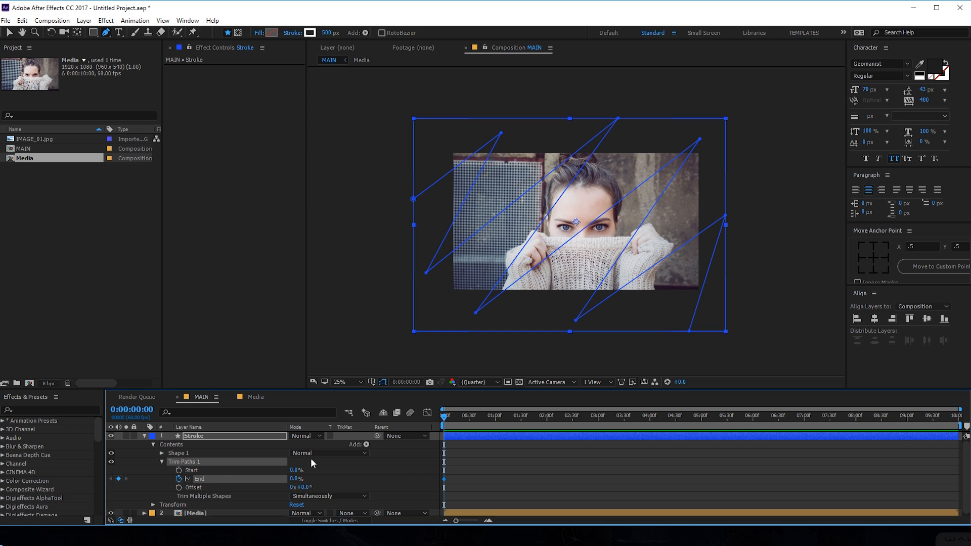
Step: Keyframe the Trim Paths End value at 100% at 0:00:02:00 and preview the stroke animation
left_click_drag(483, 426, 546, 425)
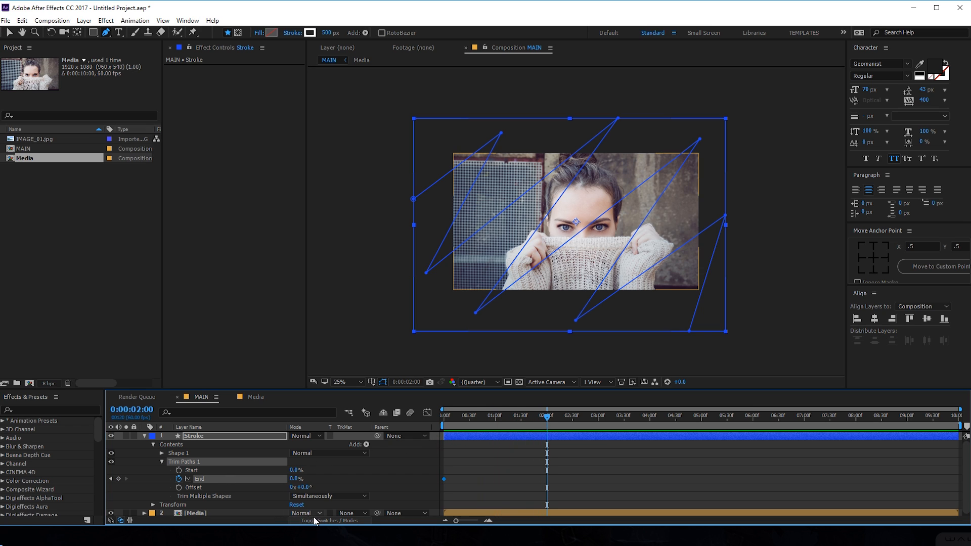
left_click_drag(294, 485, 588, 412)
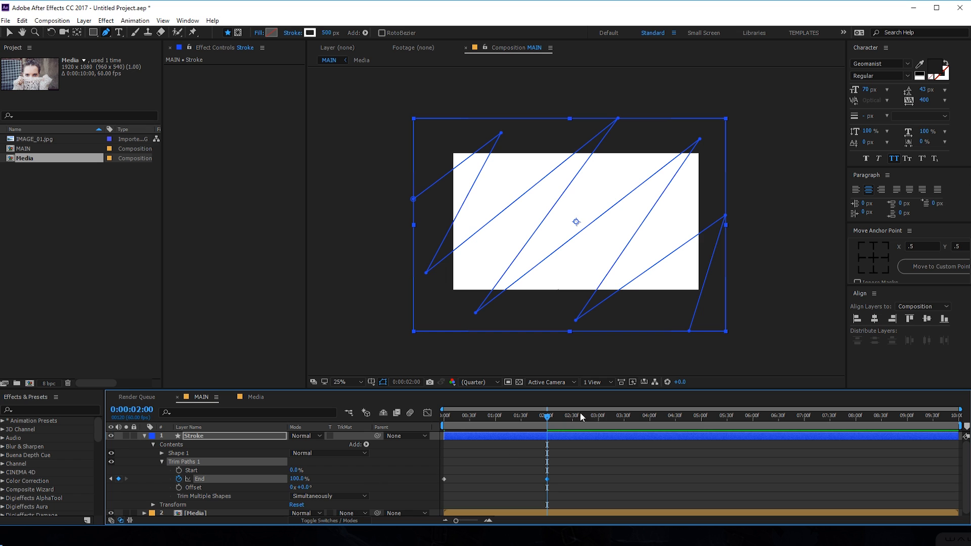
key("Home")
key("space")
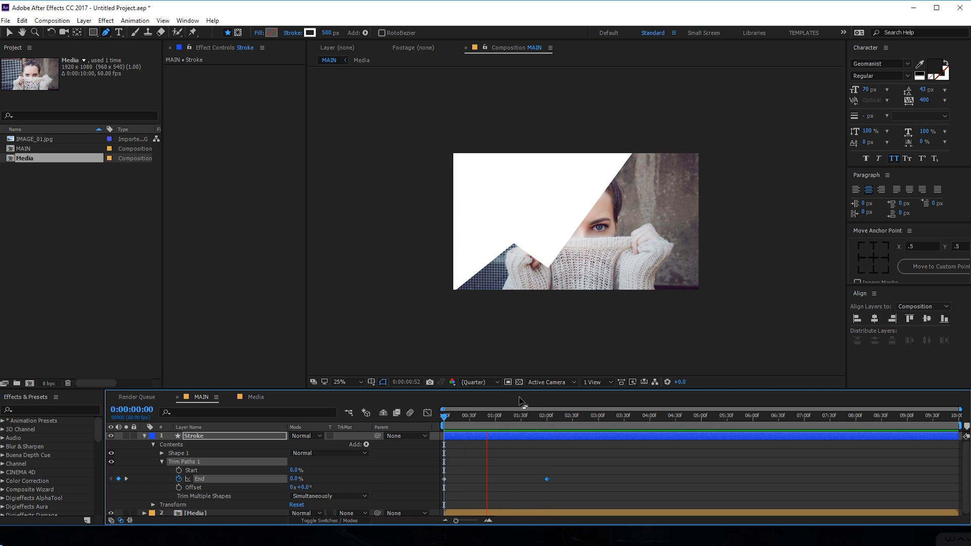
key("space")
left_click(539, 415)
Step: Apply Easy Ease to both Trim Paths End keyframes and play back the animation
left_click_drag(560, 468, 417, 494)
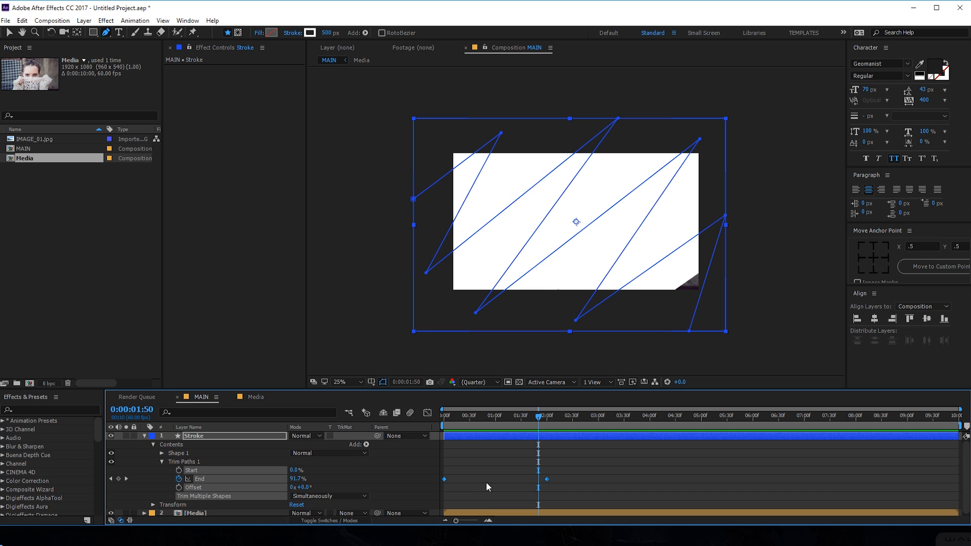
key("F9")
key("Home")
key("space")
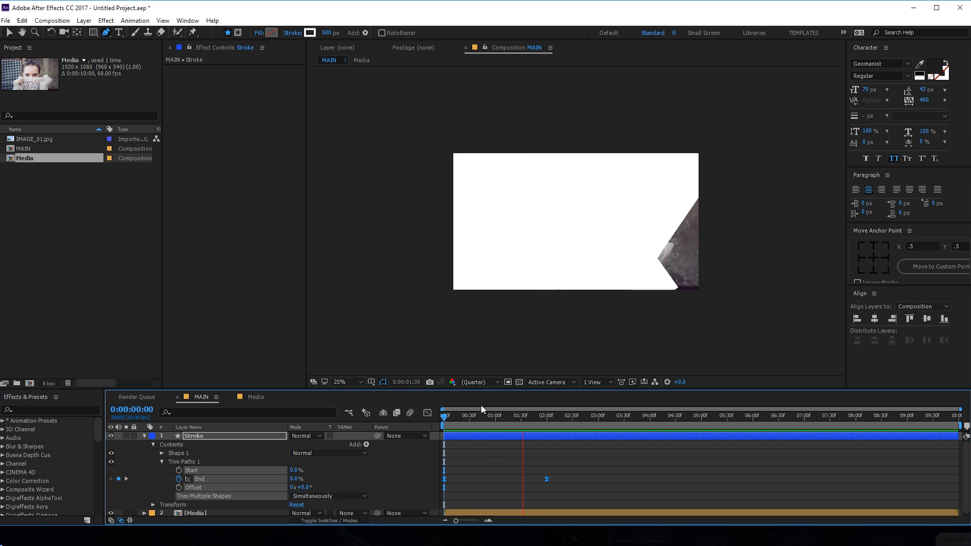
left_click(492, 414)
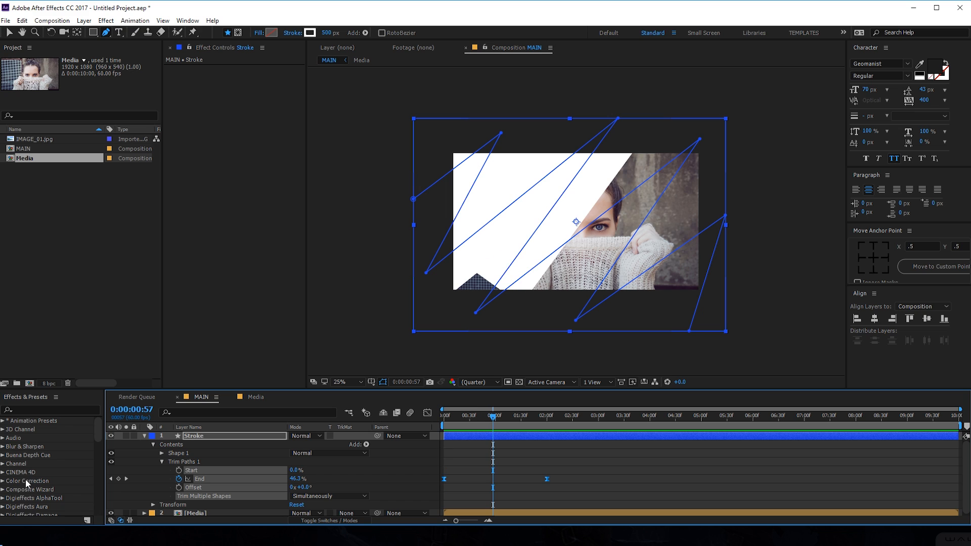
Step: Collapse the Stroke layer's properties, deselect it and move the playhead to 0:00:01:04
left_click(144, 436)
left_click(219, 474)
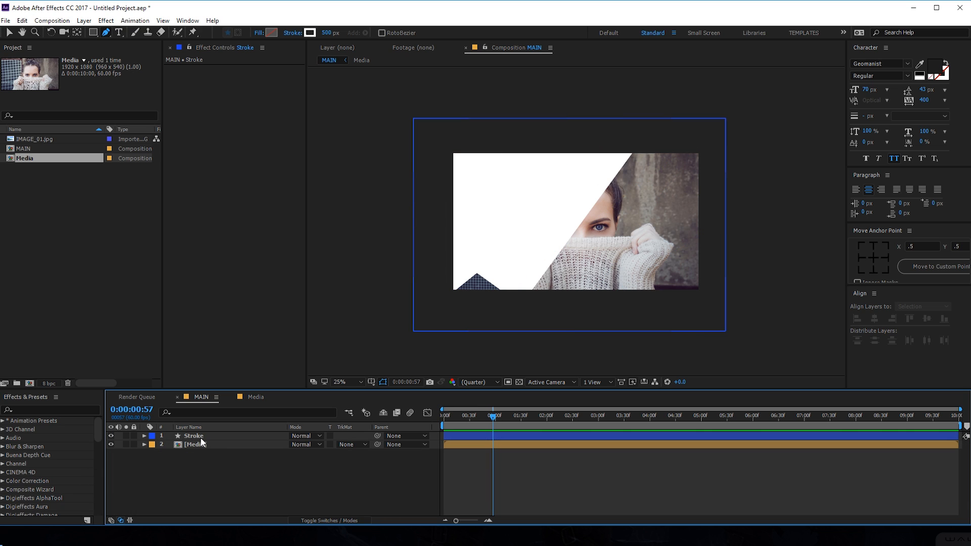
mouse_move(483, 416)
left_mouse_down()
mouse_move(472, 416)
mouse_move(498, 415)
left_mouse_up()
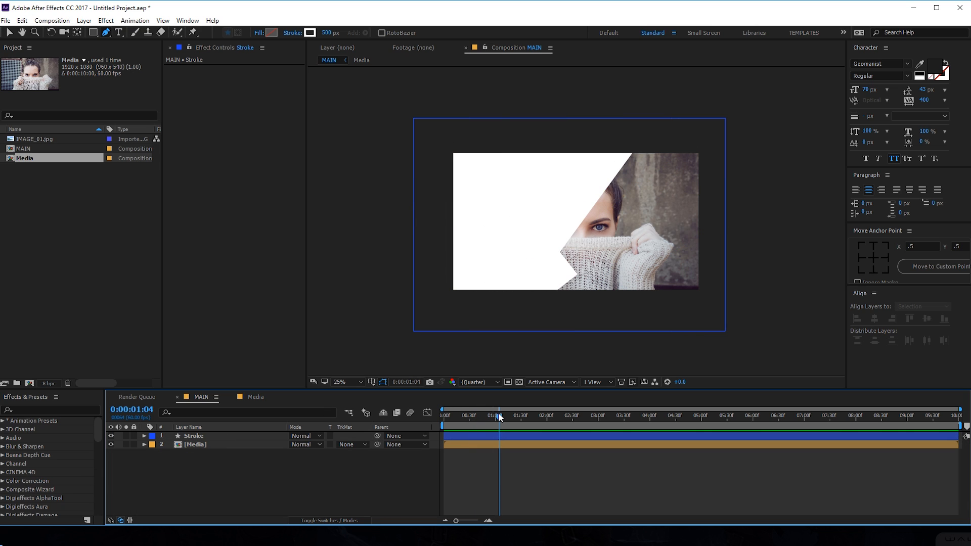
Step: Apply the Roughen Edges effect to the Stroke layer and set its Edge Type to Rusty
left_click(220, 436)
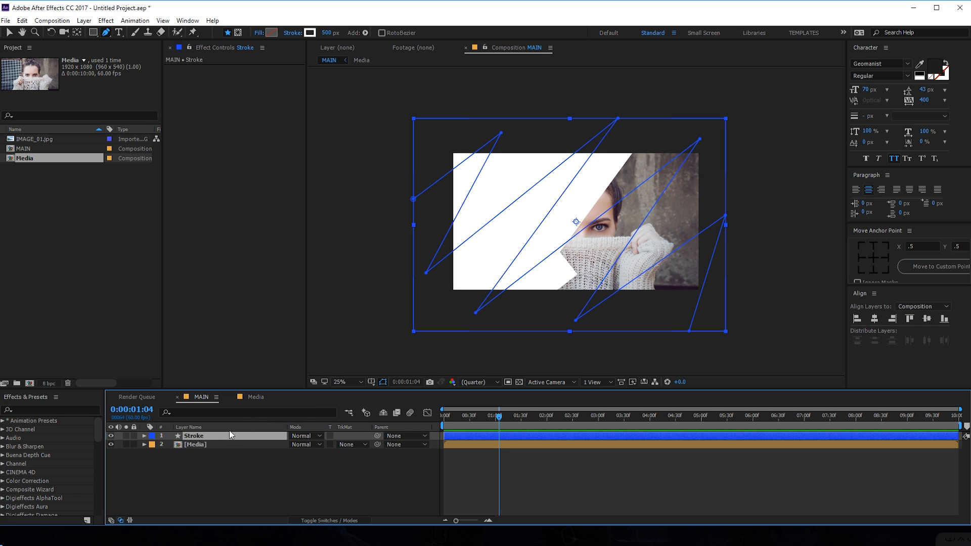
key("ctrl+space")
type("rou")
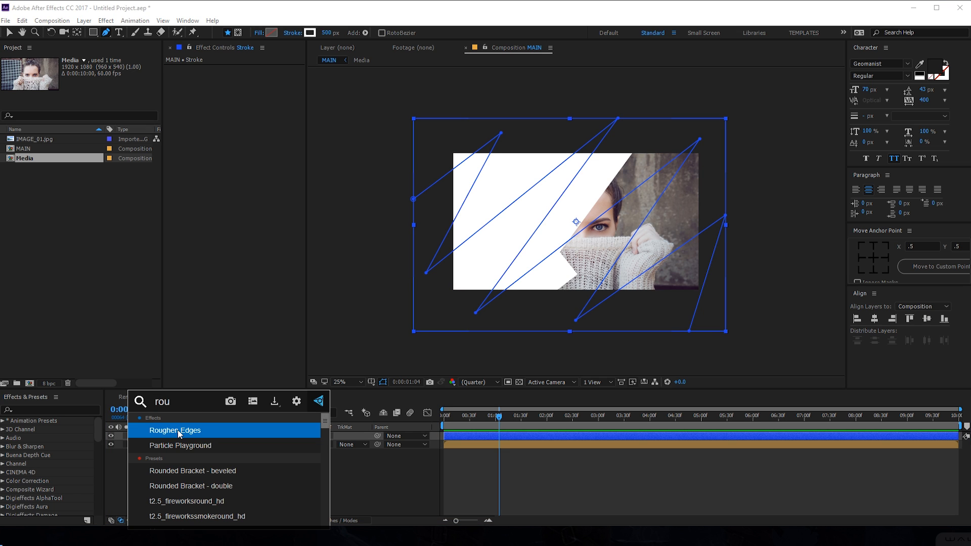
left_click(179, 431)
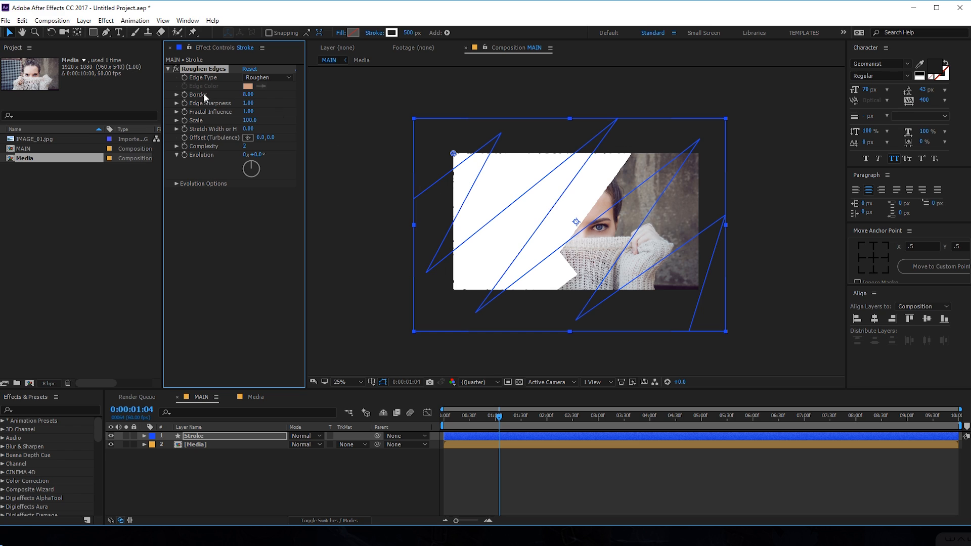
left_click(272, 79)
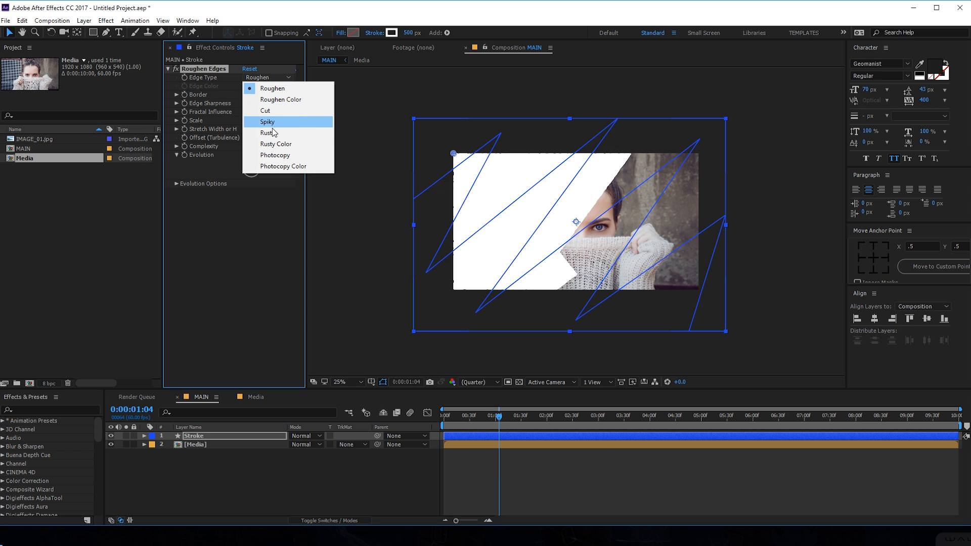
left_click(308, 134)
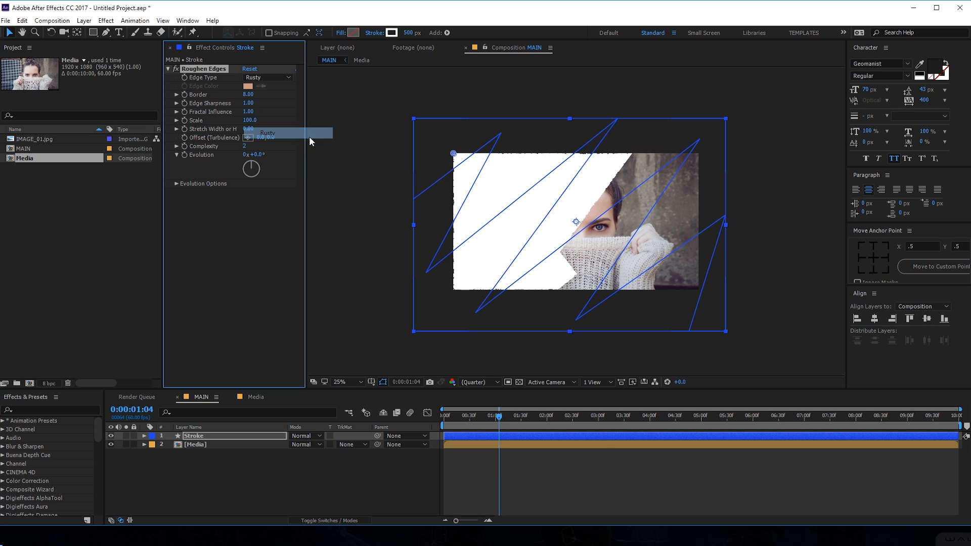
Step: Set the Roughen Edges Border to 65 and Edge Sharpness to 5, checking the look at 0:00:01:12
left_click(248, 94)
type("63")
key("Return")
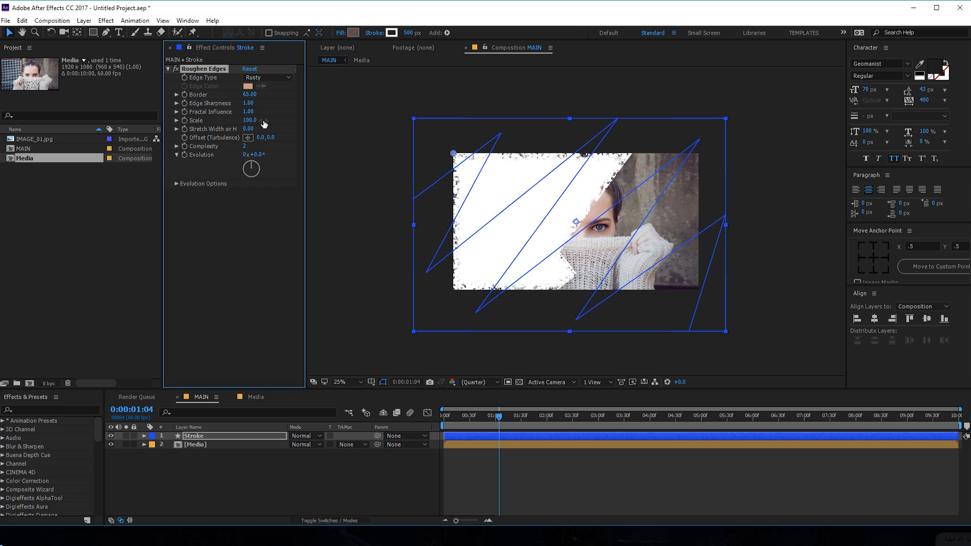
left_click_drag(481, 416, 506, 416)
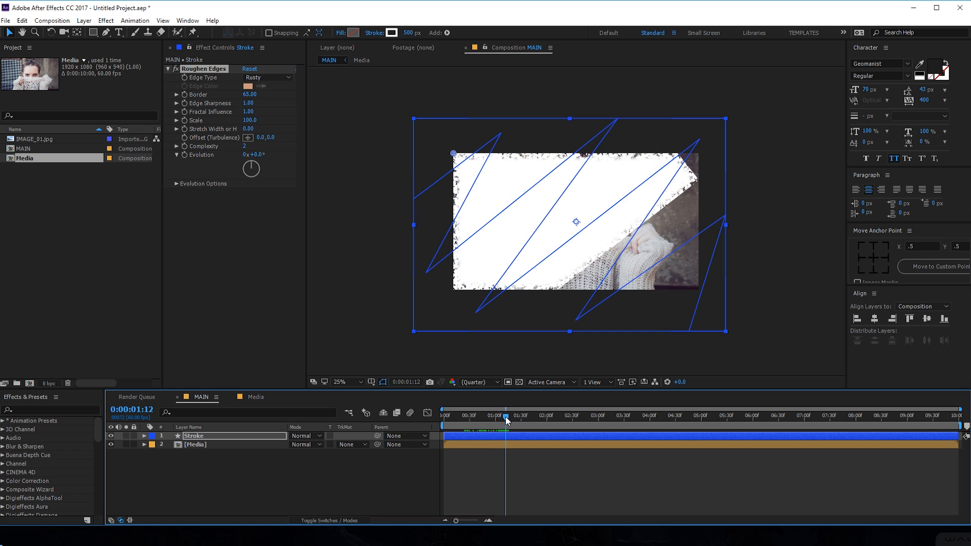
left_click(247, 103)
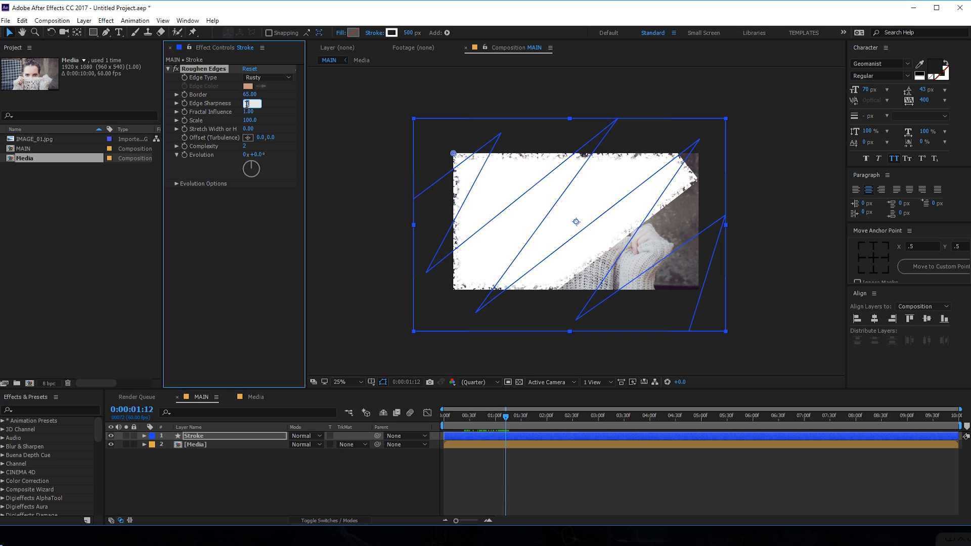
type("5")
key("Return")
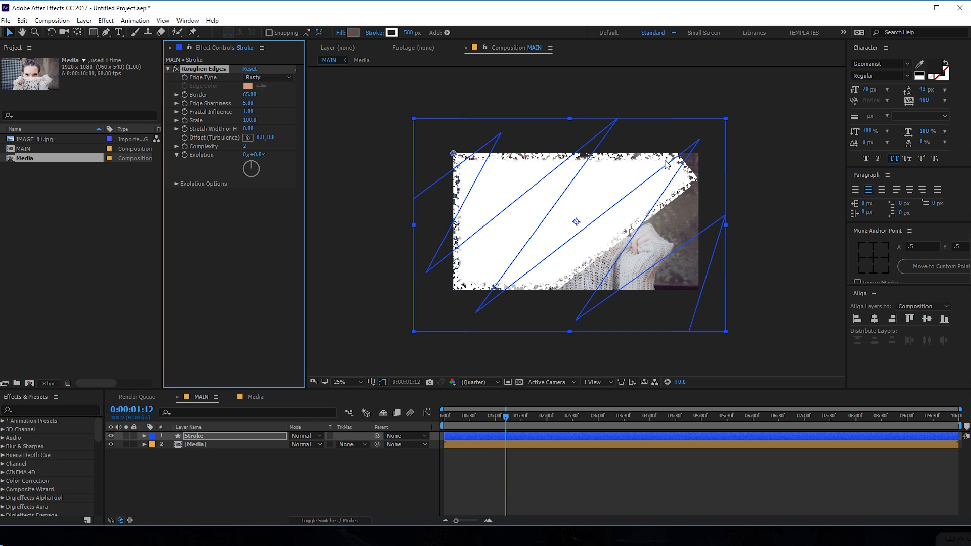
Step: Set the Roughen Edges Scale to 74 and Complexity to 10, and check the stroke at 0:00:01:07
key("period")
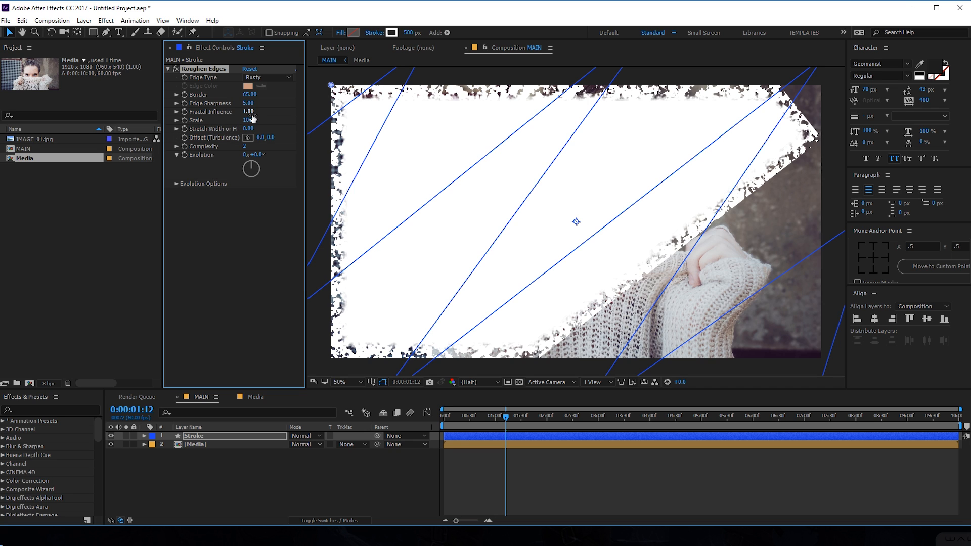
left_click_drag(253, 119, 238, 122)
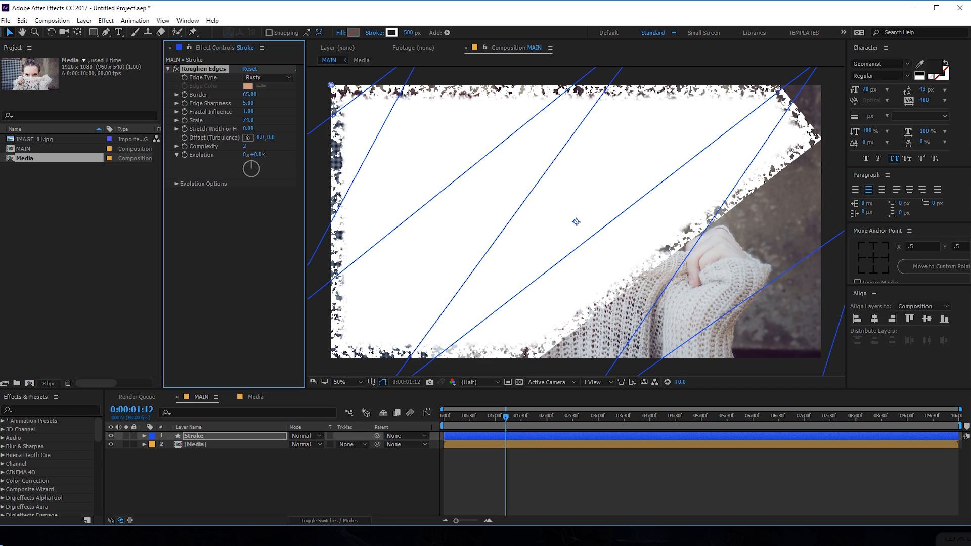
left_click(246, 147)
type("10")
key("Return")
mouse_move(496, 417)
left_mouse_down()
mouse_move(486, 417)
mouse_move(501, 417)
left_mouse_up()
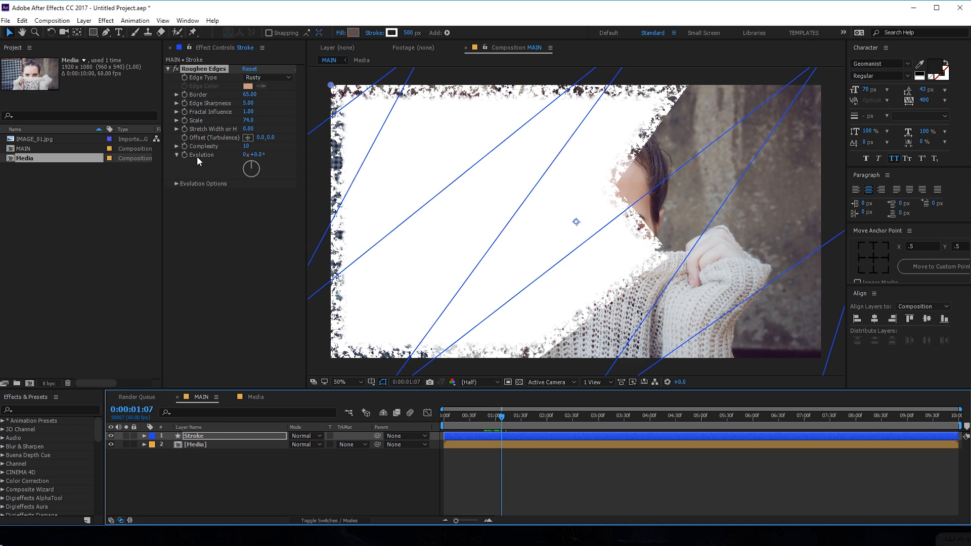
Step: Duplicate the Roughen Edges effect on the Stroke layer and set the copy's Edge Type to Cut
left_click(195, 68)
key("ctrl+d")
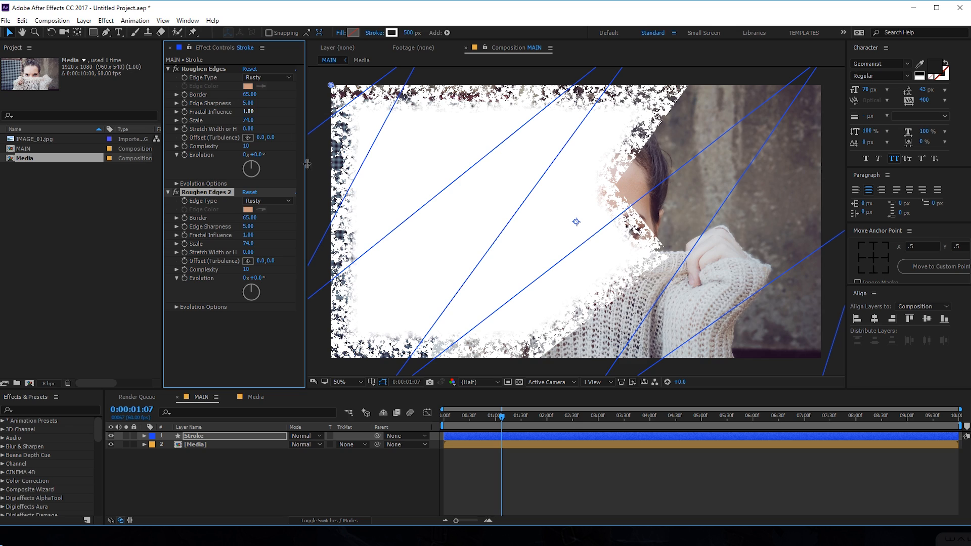
left_click(273, 201)
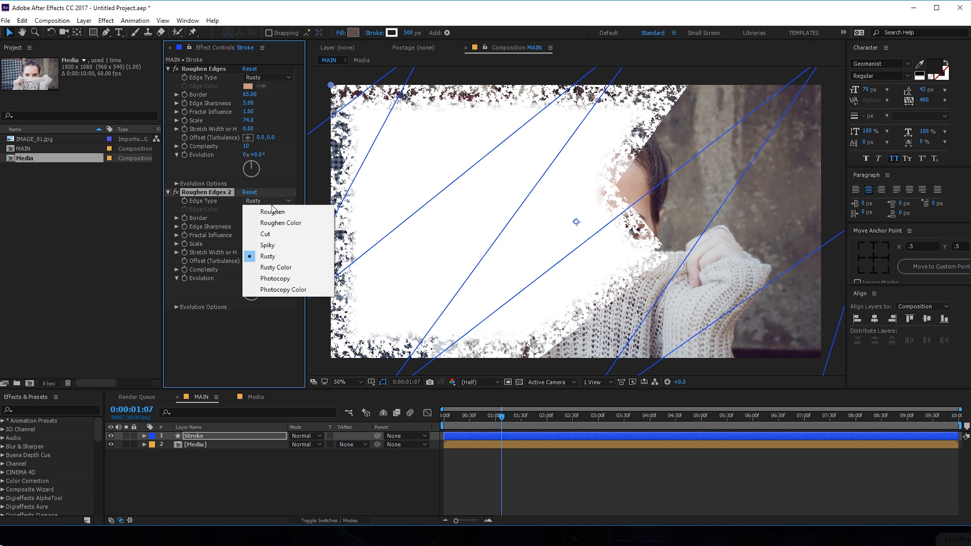
left_click(274, 235)
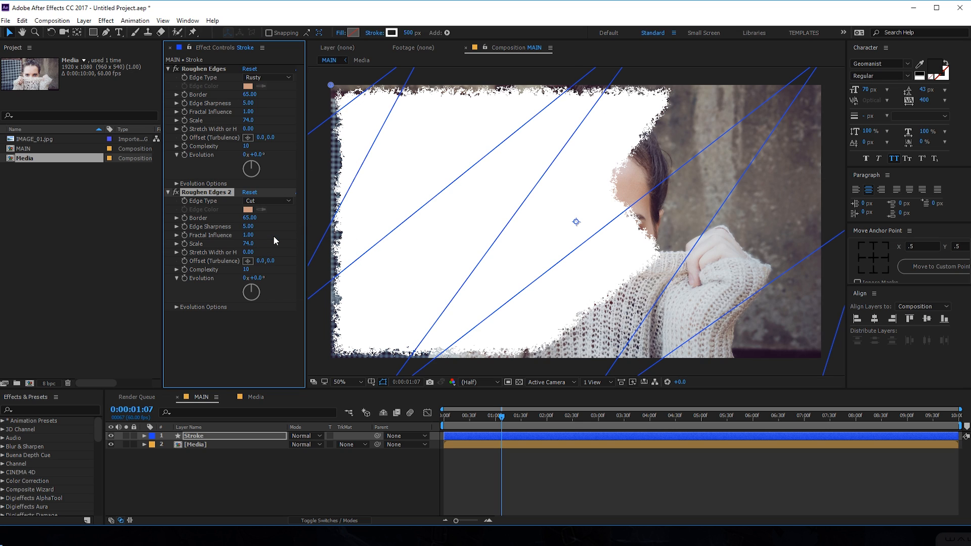
Step: Set the duplicated Roughen Edges effect's Border to 30, Edge Sharpness to 1.5 and Scale to 30
left_click(248, 219)
type("0")
key("Return")
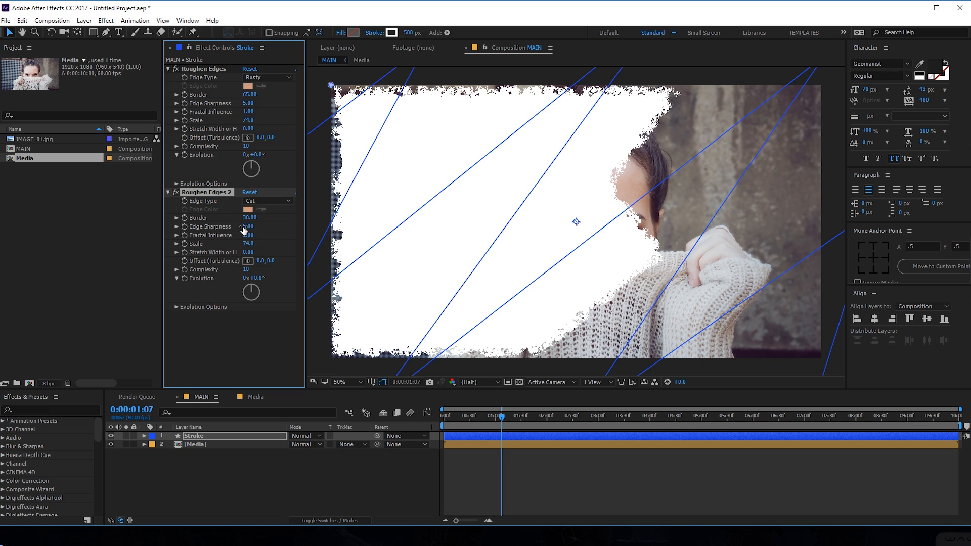
left_click(247, 227)
type("1.5")
key("Return")
left_click(247, 244)
type("30")
key("Return")
mouse_move(502, 416)
left_mouse_down()
mouse_move(463, 419)
mouse_move(531, 418)
mouse_move(492, 418)
mouse_move(500, 413)
left_mouse_up()
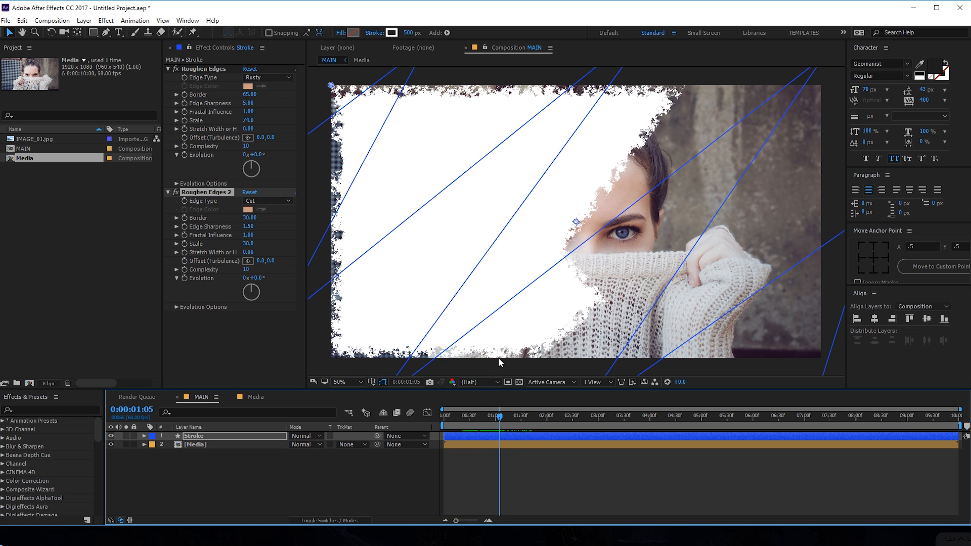
Step: Set the duplicated Roughen Edges effect's Stretch Width or Height to 16
left_click(247, 253)
type("16")
key("Return")
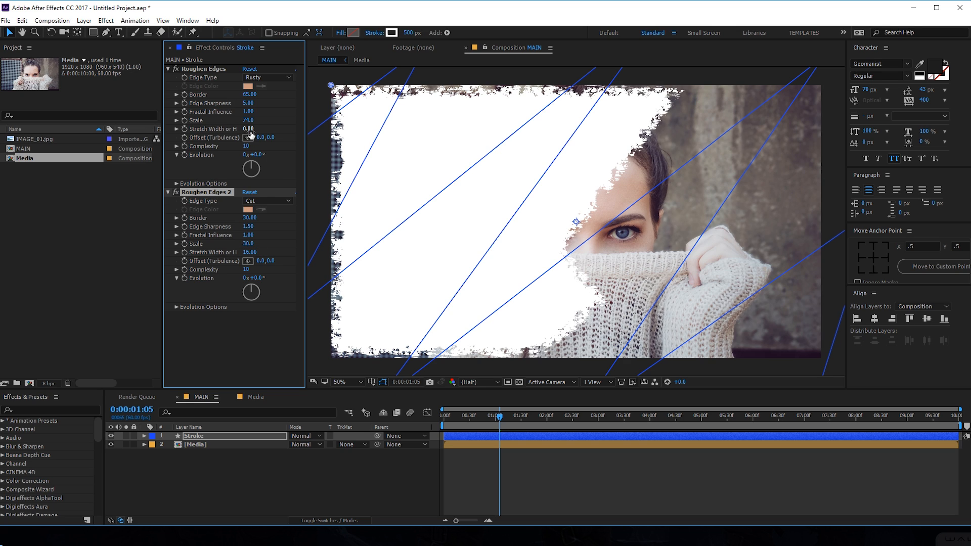
Step: Set Stretch Width or Height to 15 on the first Roughen Edges effect and 12 on the duplicate
left_click(248, 129)
key("Return")
mouse_move(490, 419)
left_mouse_down()
mouse_move(472, 419)
mouse_move(489, 417)
left_mouse_up()
mouse_move(251, 129)
left_mouse_down()
mouse_move(207, 136)
mouse_move(248, 133)
left_mouse_up()
left_click(248, 131)
type("1")
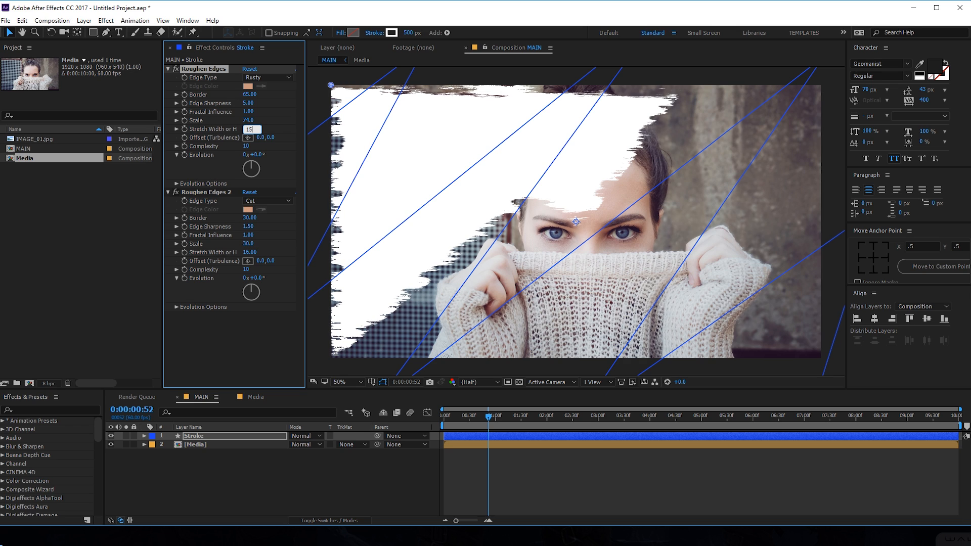
type("5")
left_click(250, 253)
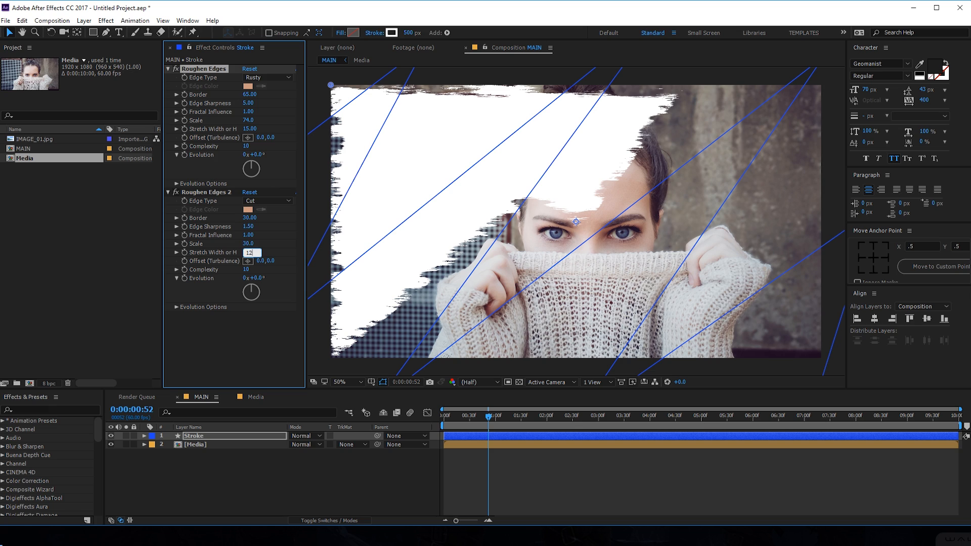
type("12")
key("Return")
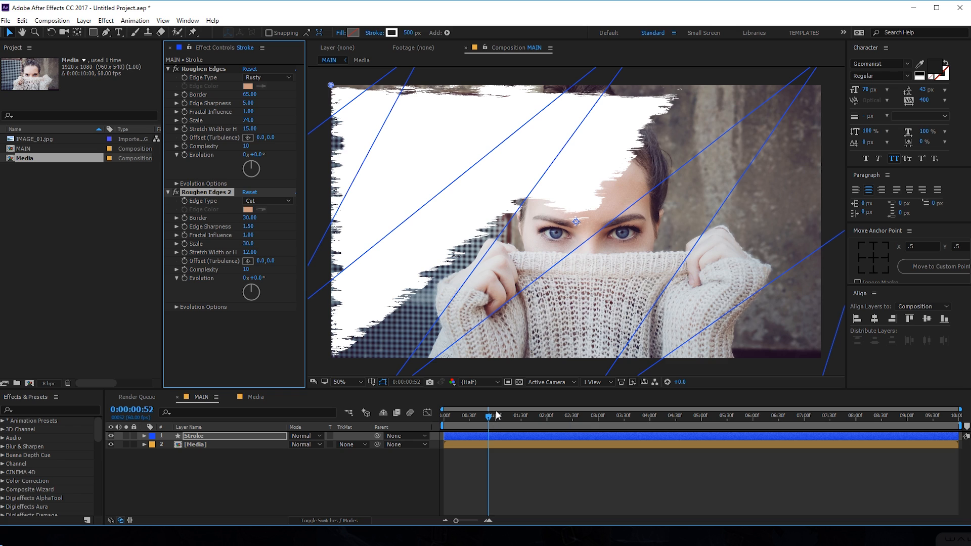
Step: At 0:00:02:13, set the duplicated Roughen Edges effect's Complexity to 7 and Evolution to 1x+45°, and the first effect's Evolution to 0x+126°
mouse_move(491, 418)
left_mouse_down()
mouse_move(443, 418)
mouse_move(557, 419)
left_mouse_up()
scroll(582, 237, "down", 2)
scroll(582, 236, "up", 2)
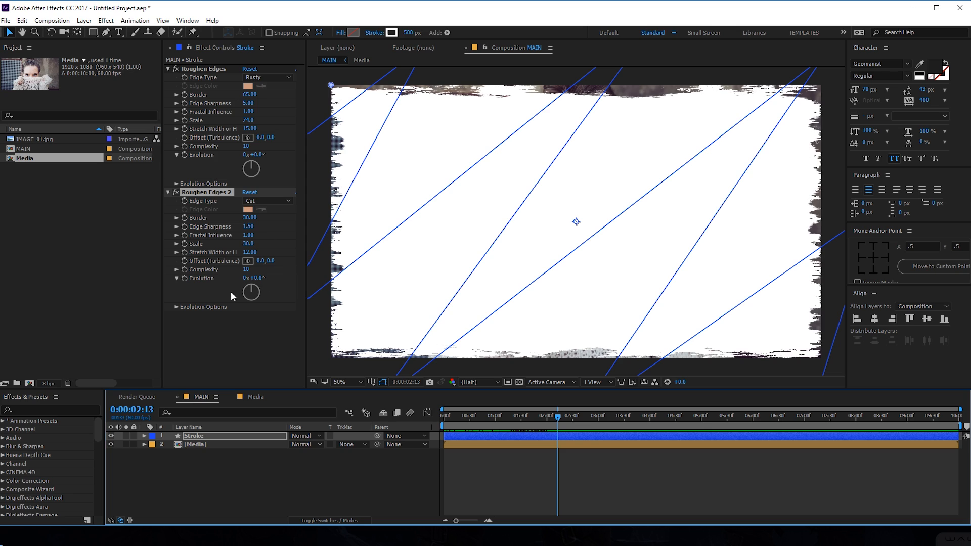
left_click(246, 269)
type("7")
key("Return")
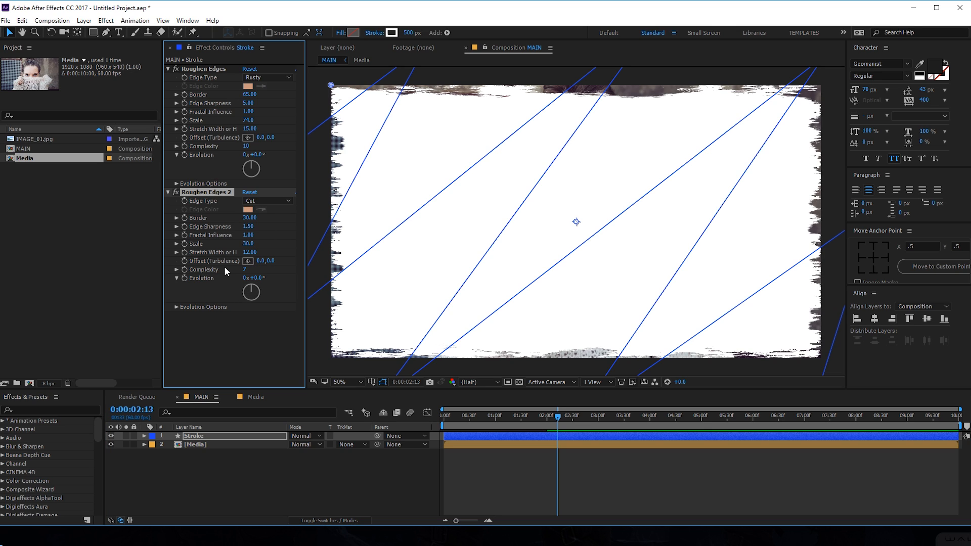
left_click_drag(255, 278, 187, 176)
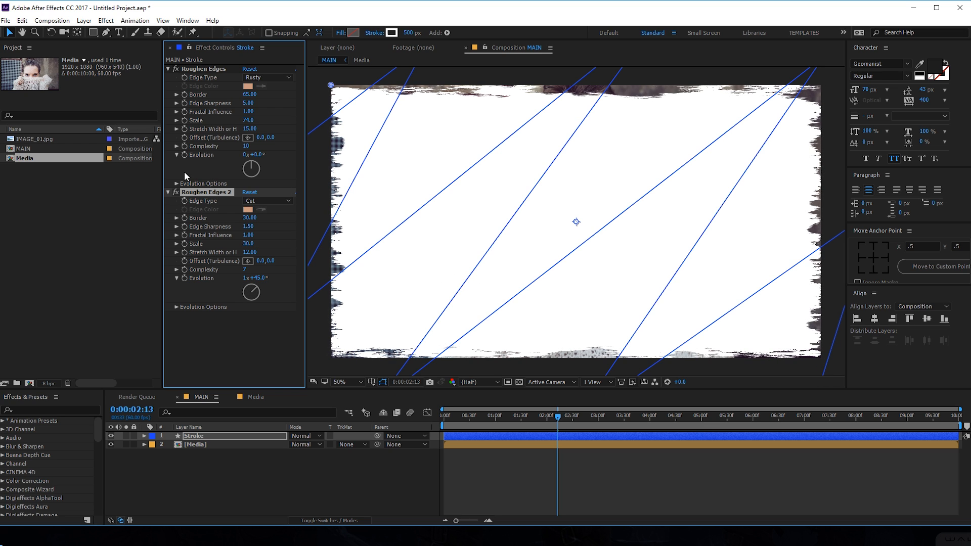
left_click_drag(255, 155, 311, 148)
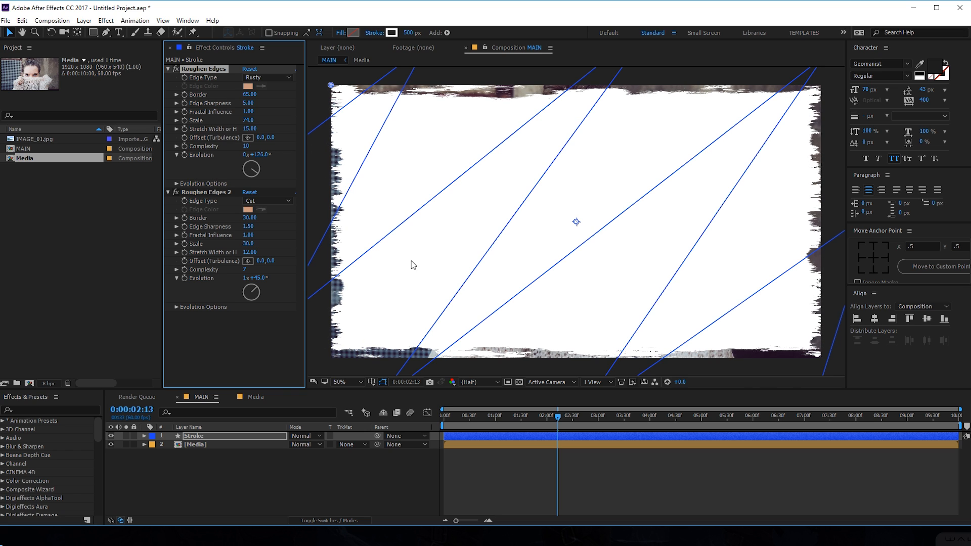
Step: Set the Media layer's track matte to Alpha Matte "Stroke" and scrub the reveal back to 0:00:01:08
left_click(196, 442)
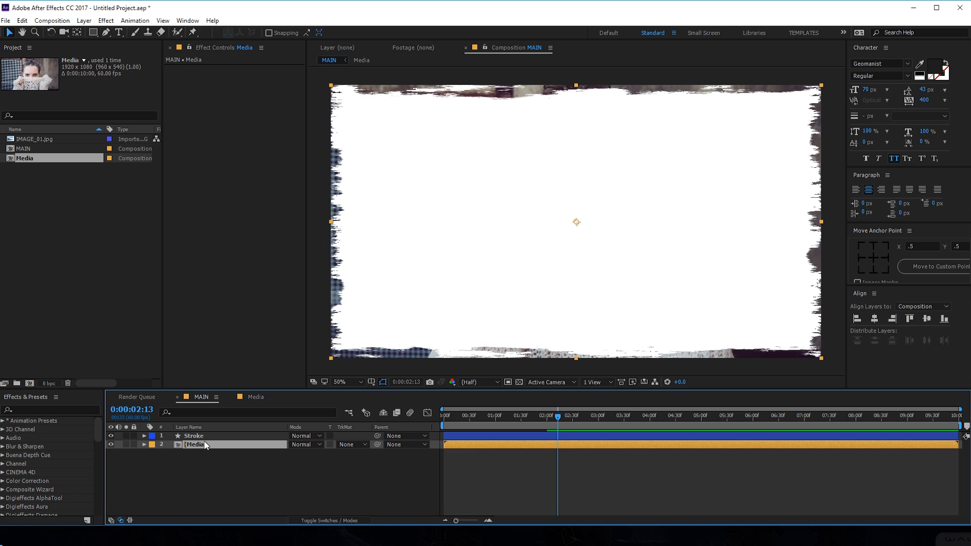
left_click(356, 445)
left_click(362, 470)
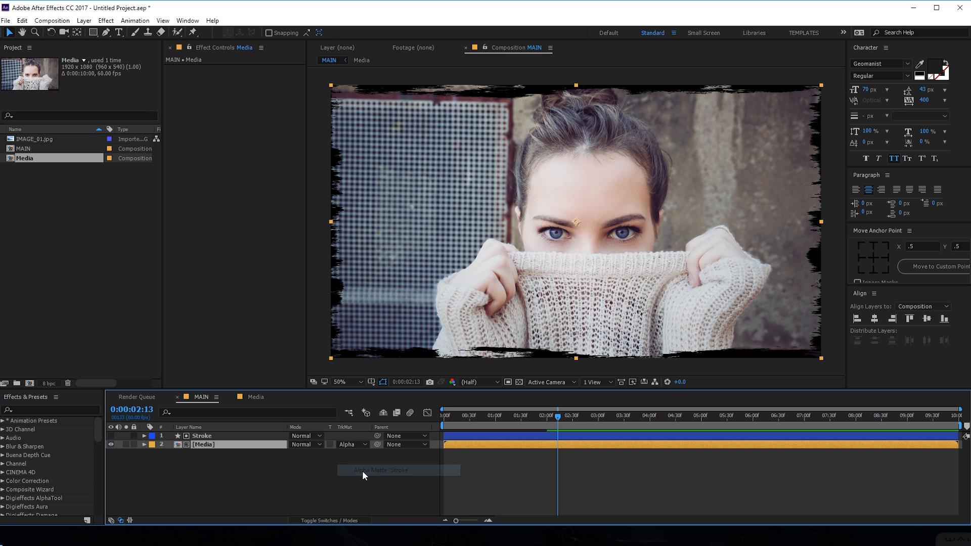
mouse_move(556, 418)
left_mouse_down()
mouse_move(453, 429)
mouse_move(554, 418)
left_mouse_up()
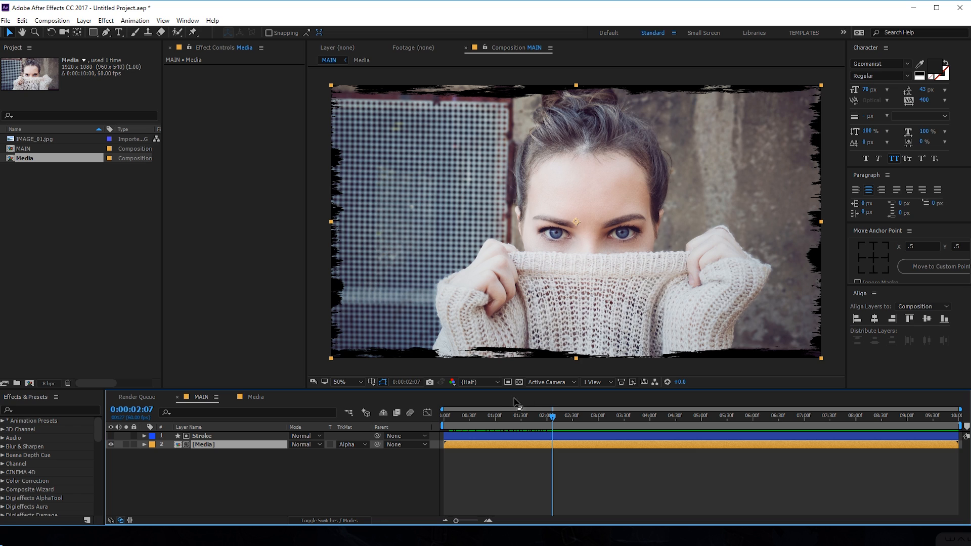
mouse_move(509, 419)
left_mouse_down()
mouse_move(469, 425)
mouse_move(582, 420)
mouse_move(502, 419)
left_mouse_up()
Step: Pre-compose the Stroke and Media layers together into a new composition named Layer_01
left_click_drag(183, 468, 215, 438)
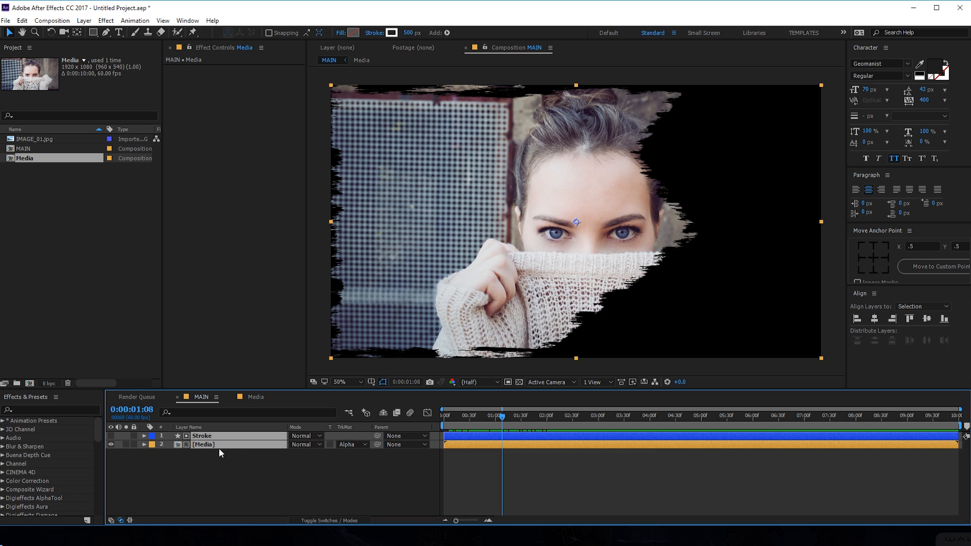
key("ctrl+shift+c")
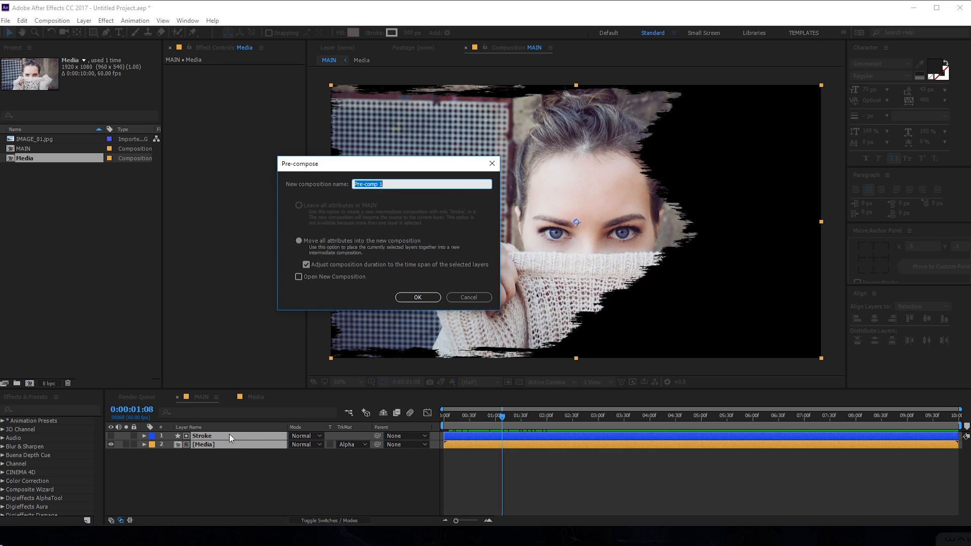
type("Layer_01")
left_click(418, 298)
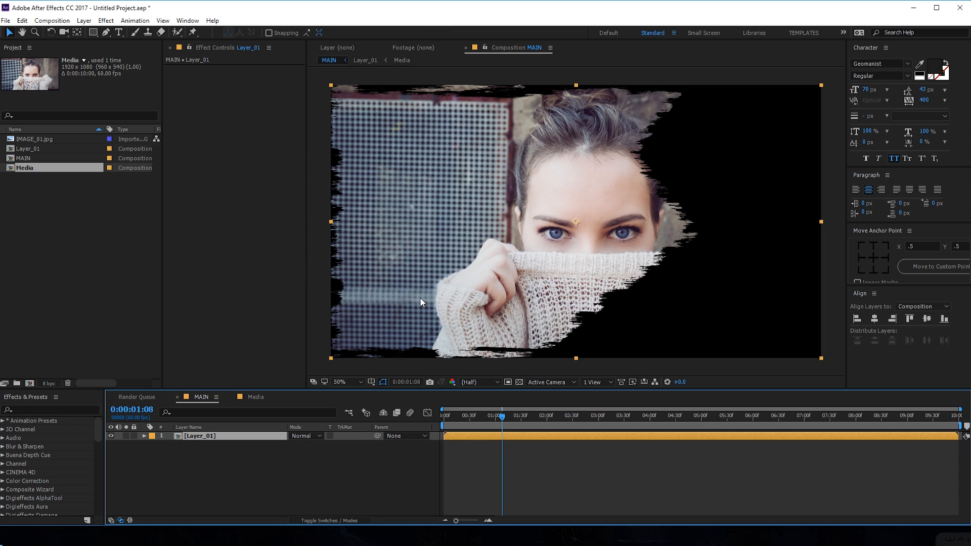
Step: Move the playhead to 0:00:02:03 and make Layer_01 a 3D layer, leaving it selected
mouse_move(468, 430)
left_mouse_down()
mouse_move(433, 425)
mouse_move(466, 412)
mouse_move(550, 410)
left_mouse_up()
left_click(311, 514)
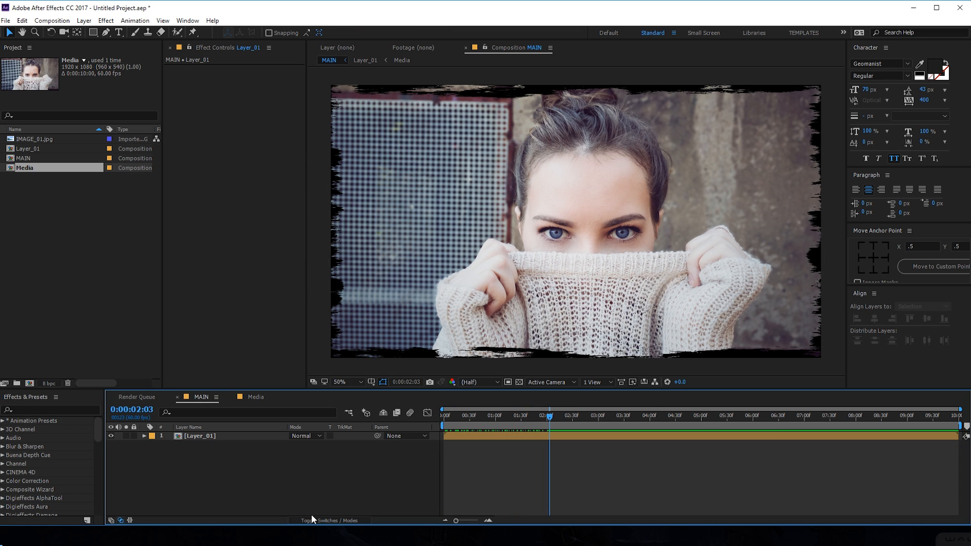
left_click(314, 520)
left_click(347, 437)
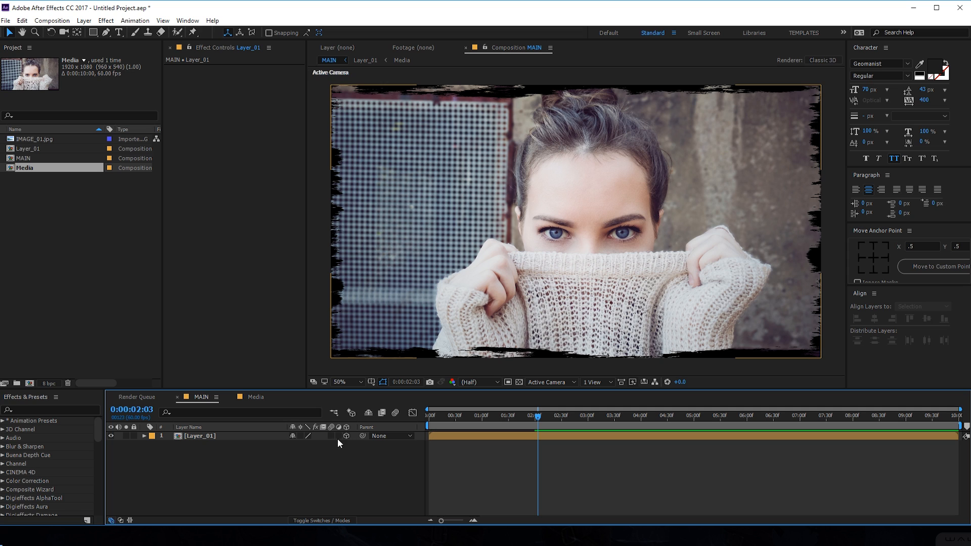
left_click(238, 437)
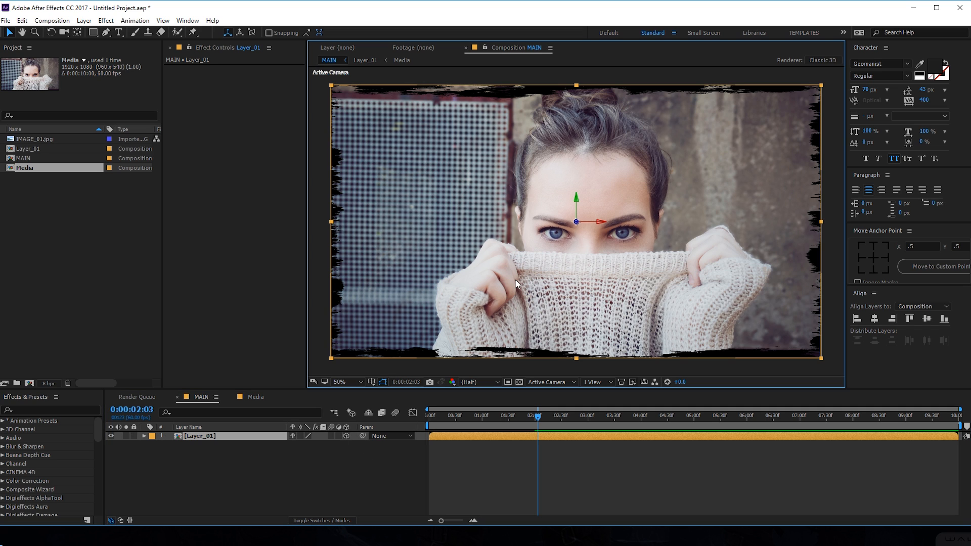
Step: Add a new camera layer to the MAIN composition
right_click(226, 453)
mouse_move(274, 343)
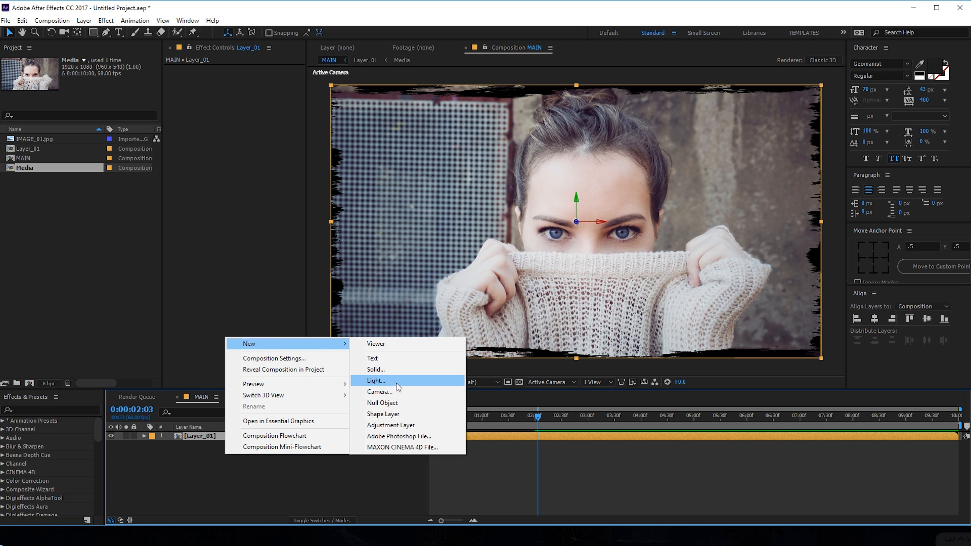
left_click(379, 391)
left_click(162, 151)
left_click(172, 200)
left_click(201, 339)
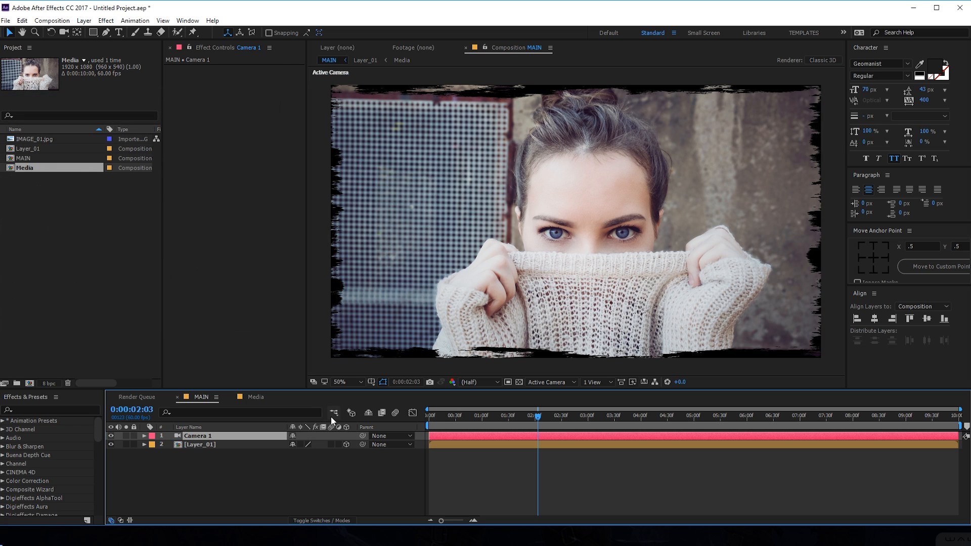
Step: Add a null object, make it a 3D layer, and parent Camera 1 to it
right_click(200, 471)
mouse_move(252, 362)
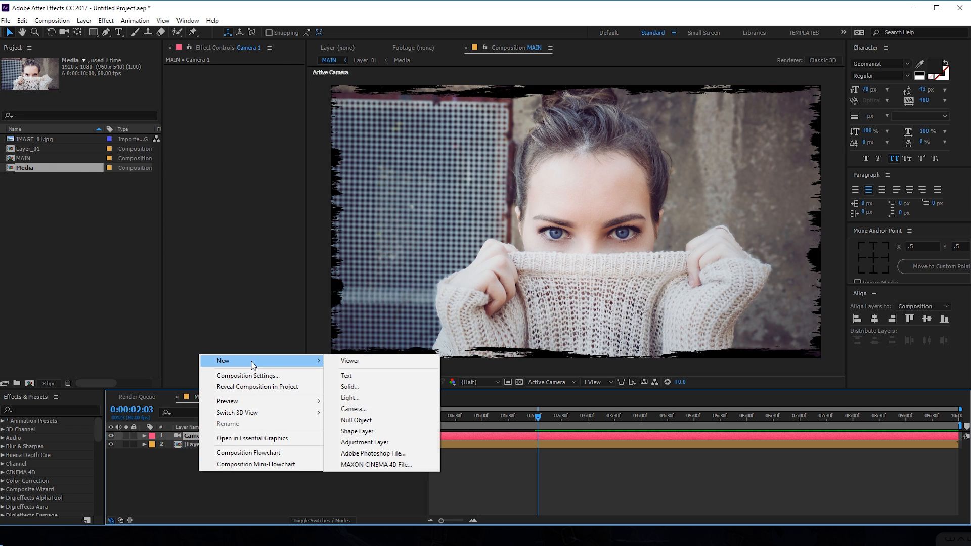
left_click(368, 417)
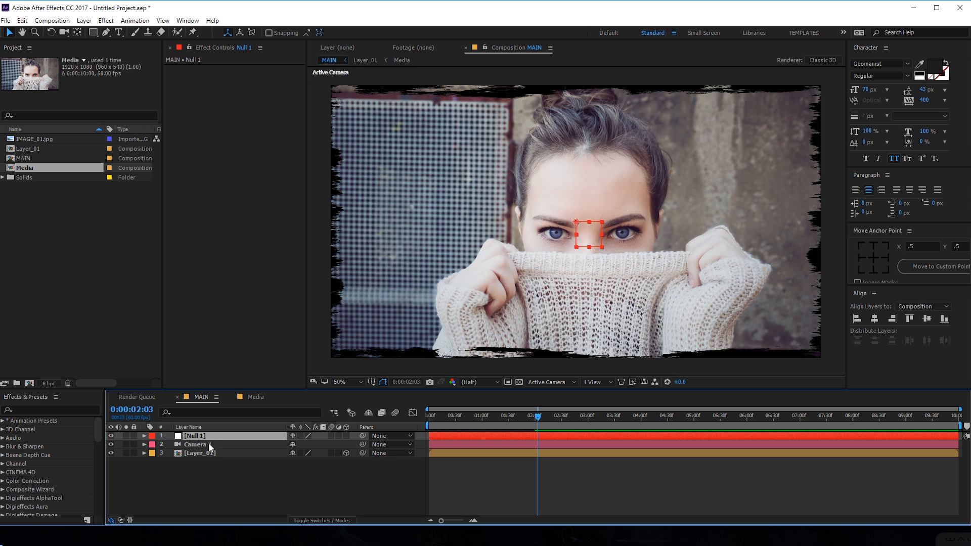
left_click(208, 444)
left_click(346, 436)
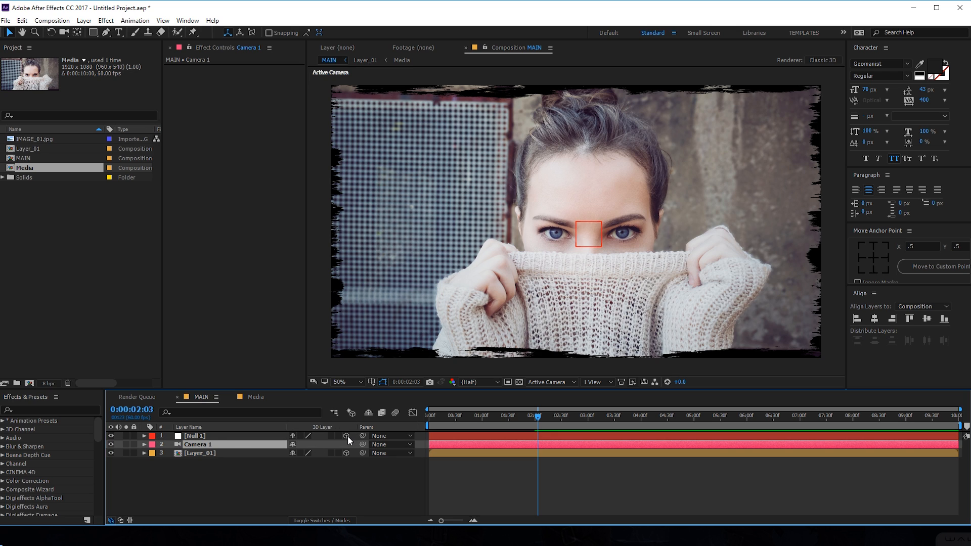
left_click_drag(362, 444, 197, 438)
Step: Rename the null object layer as Cam_Control
left_click(196, 438)
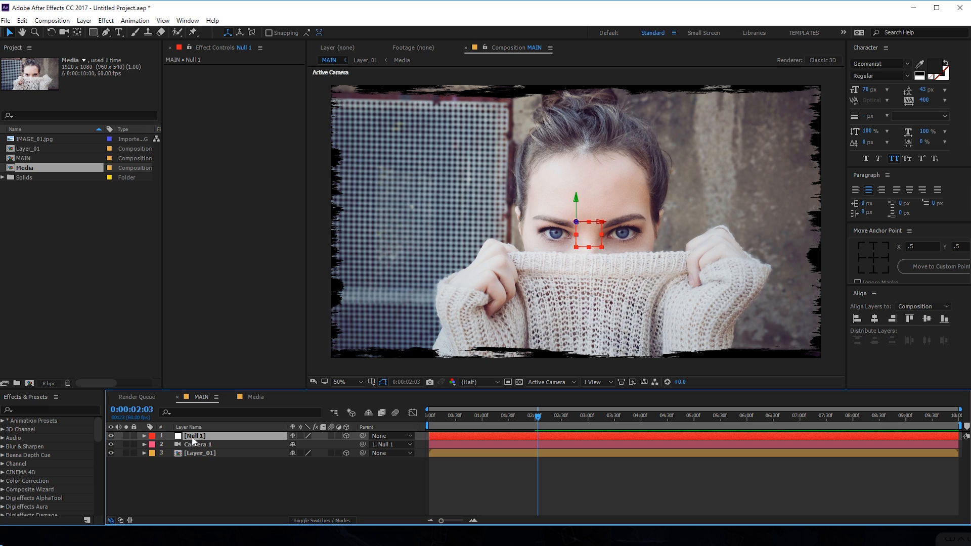
key("Return")
type("Cam")
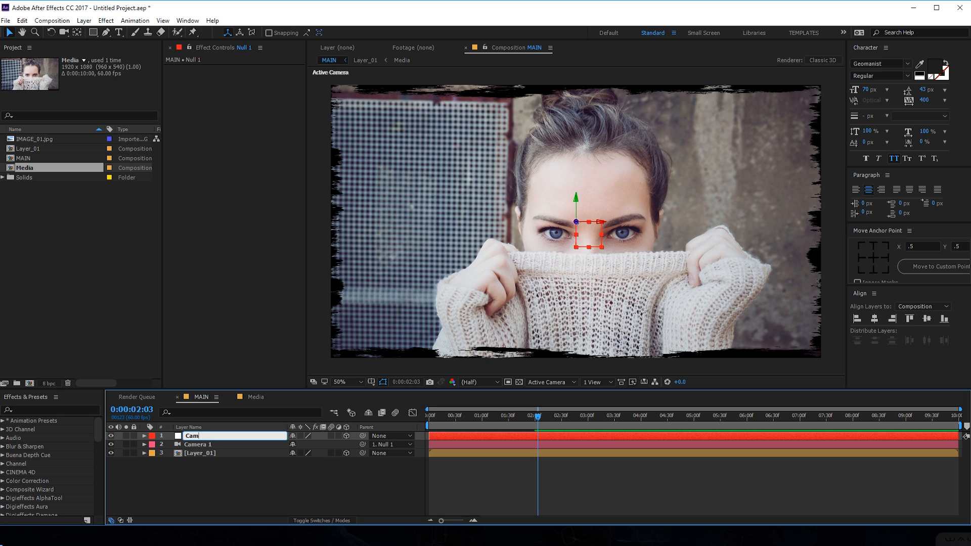
type("_Control")
key("Return")
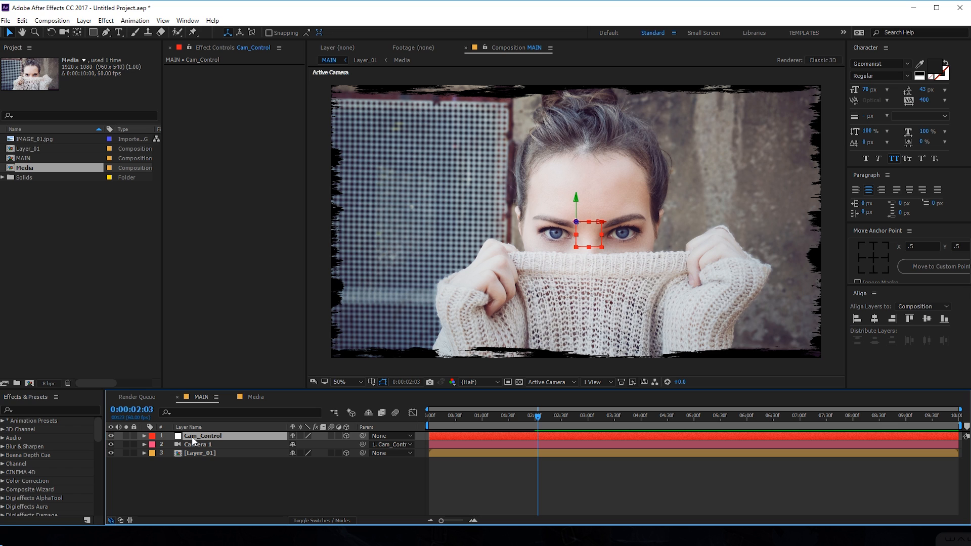
Step: Push Layer_01 back from the camera along its Z axis and duplicate it twice
left_click(201, 453)
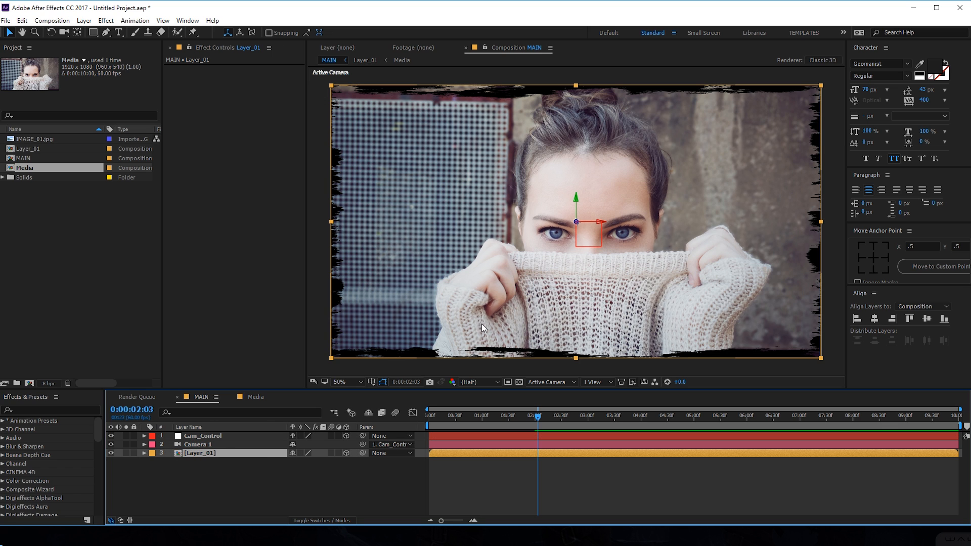
left_click_drag(576, 220, 539, 265)
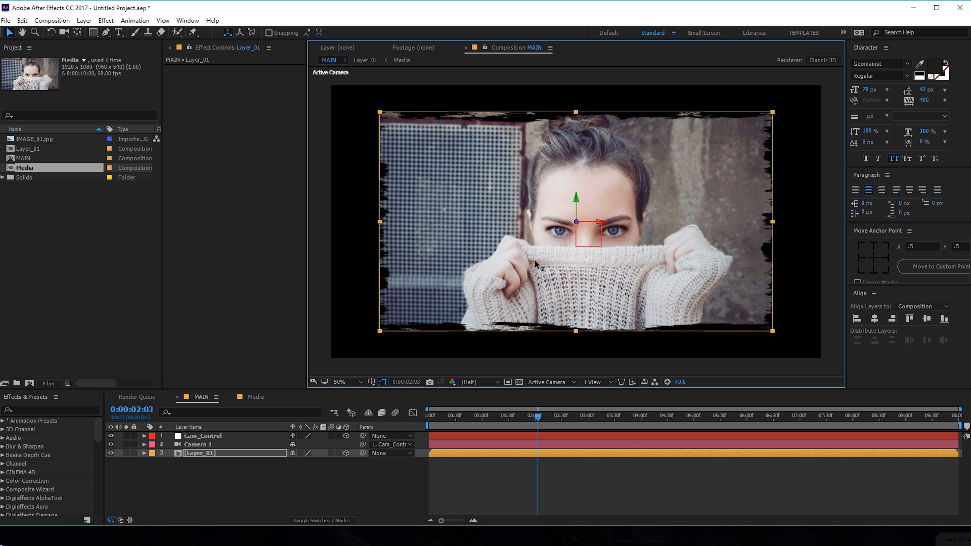
left_click(213, 454)
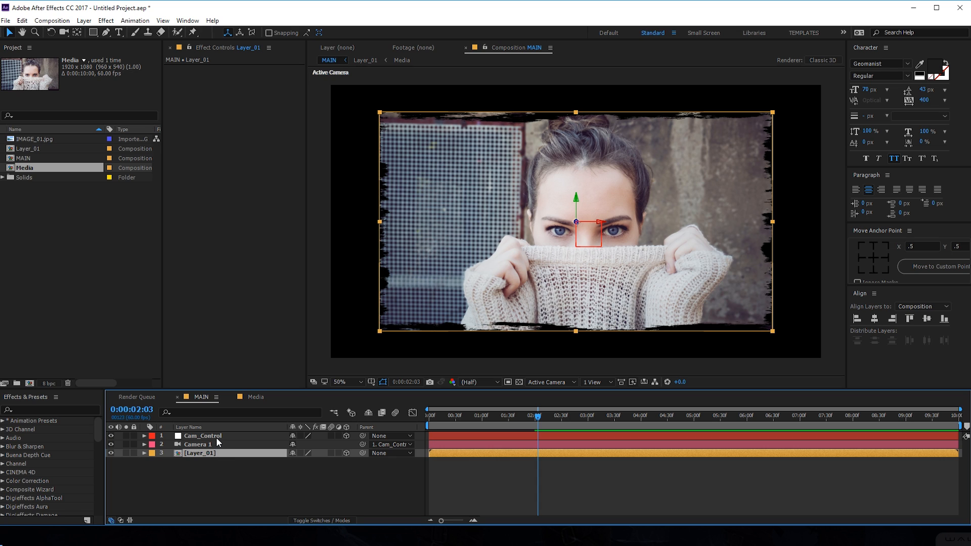
key("ctrl+d")
key("ctrl+d")
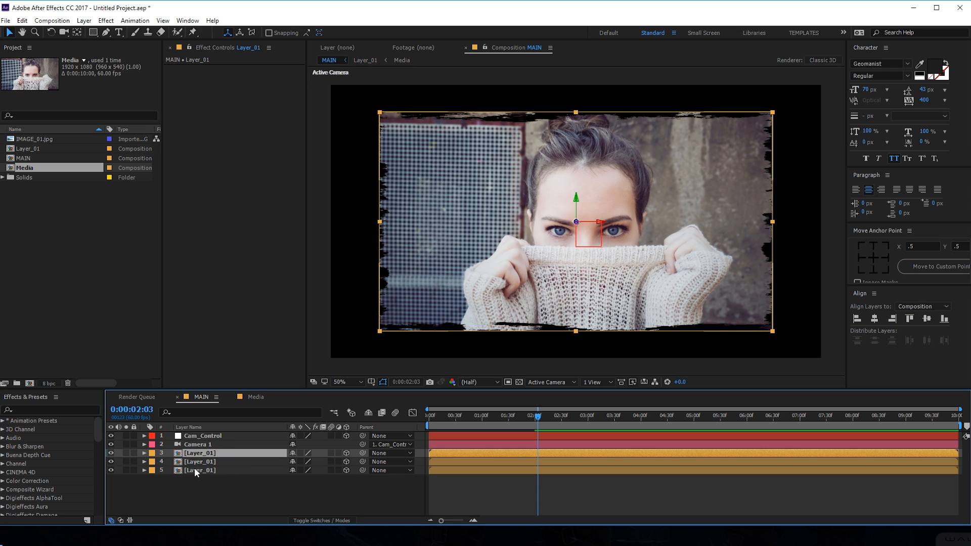
Step: Push the middle Layer_01 copy back in Z and the bottommost copy to the farthest depth
left_click(215, 463)
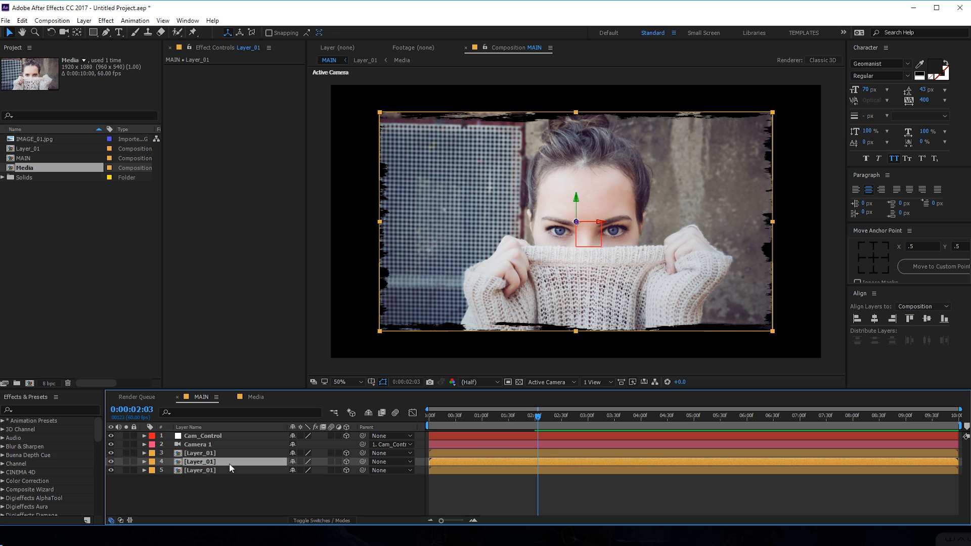
left_click_drag(576, 224, 531, 237)
left_click(205, 470)
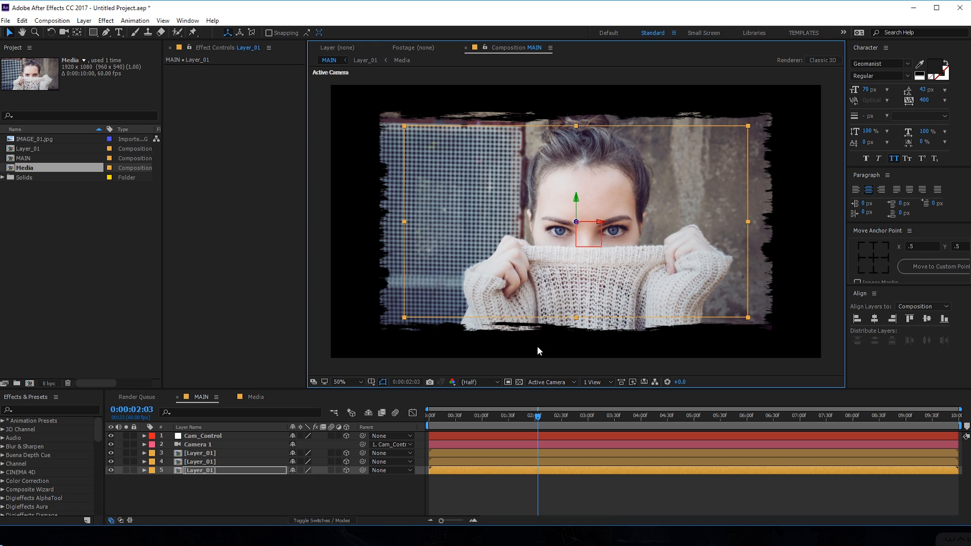
Step: Move the bottommost Layer_01 slightly farther back in the Top view, and return to the Active Camera view
left_click(574, 382)
left_click(549, 445)
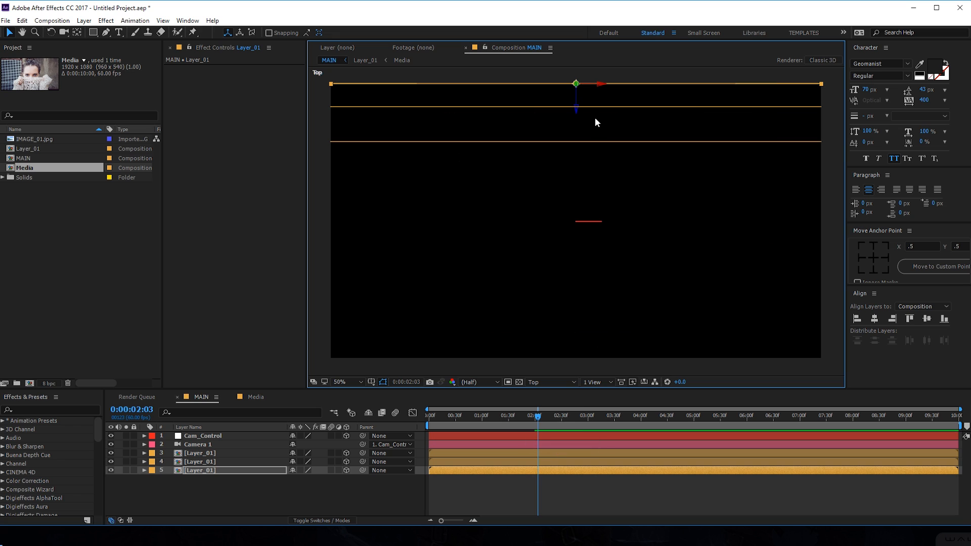
left_click_drag(576, 170, 577, 166)
left_click(554, 382)
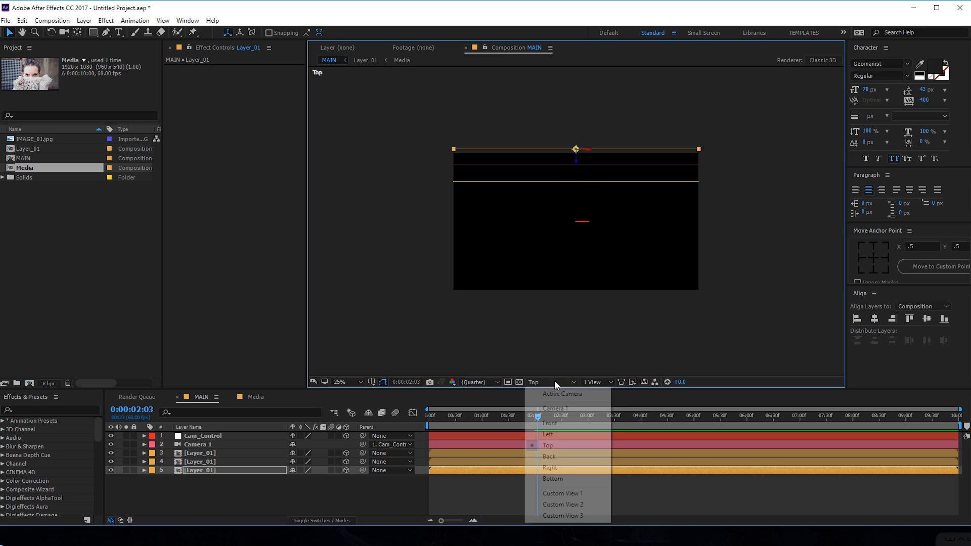
left_click(552, 397)
Step: Hide the two upper Layer_01 copies and select the bottommost one
left_click(111, 453)
scroll(484, 292, "up", 2)
left_click(111, 462)
left_click(218, 472)
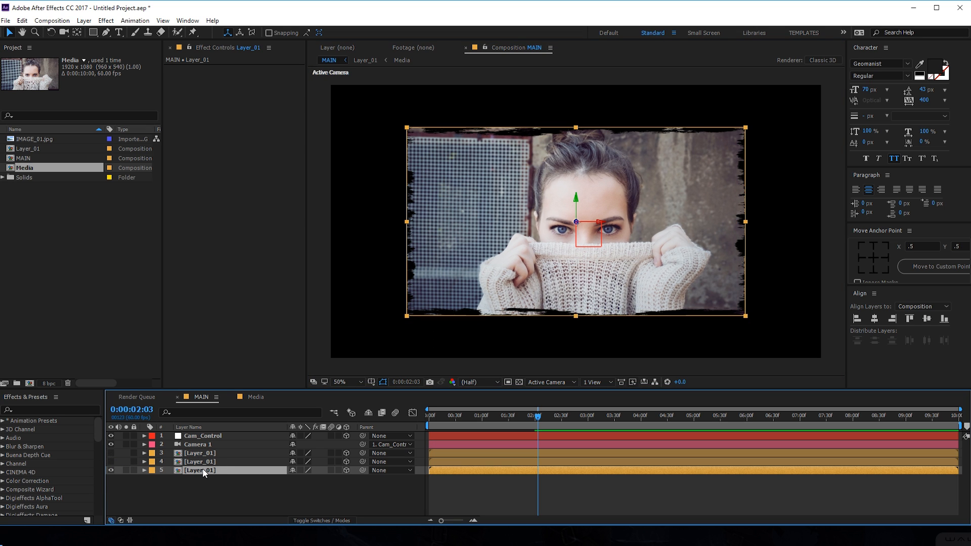
Step: Apply Venetian Blinds to the bottommost Layer_01 with Transition Completion 46%, Direction 45° and Width 34, checking it at 0:00:01:32
key("ctrl+space")
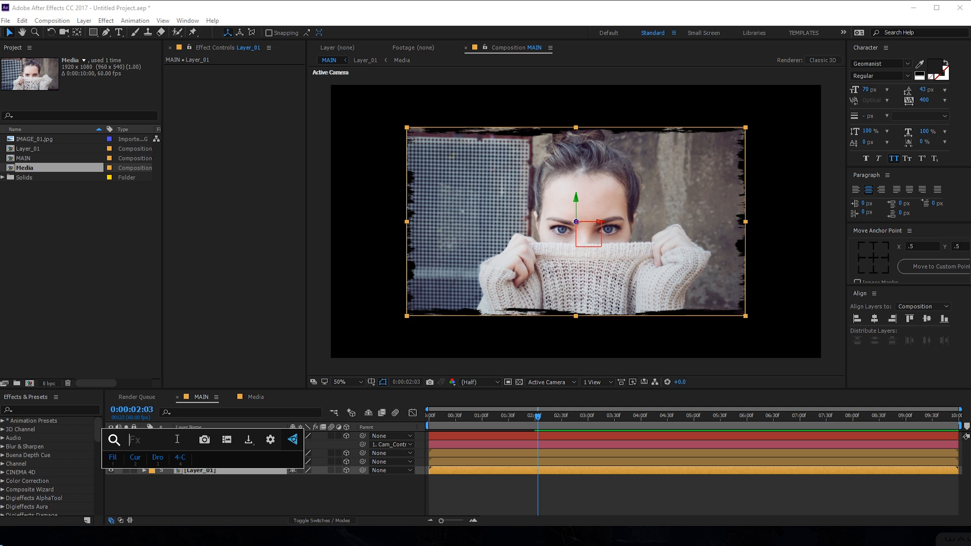
type("blin")
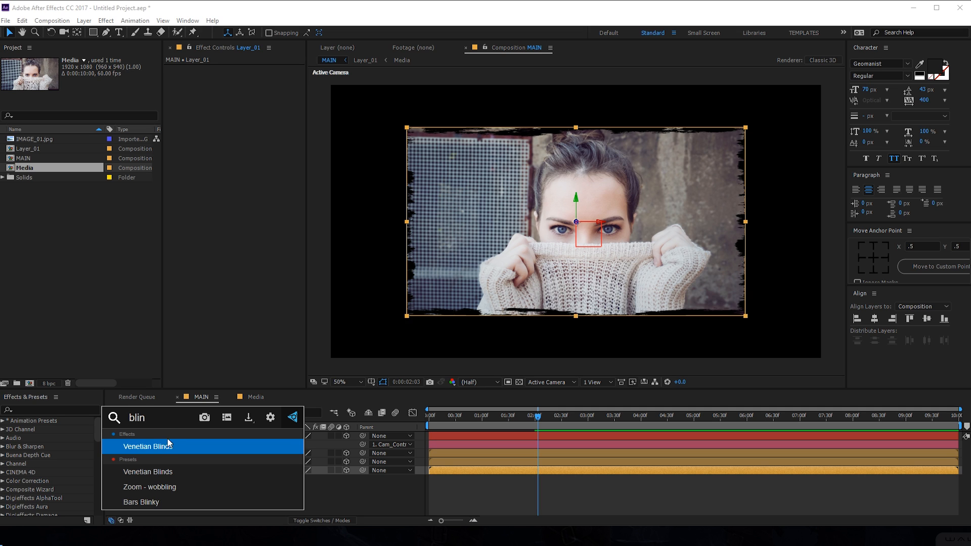
key("Return")
left_click_drag(247, 77, 269, 80)
left_click(257, 86)
type("45")
key("Return")
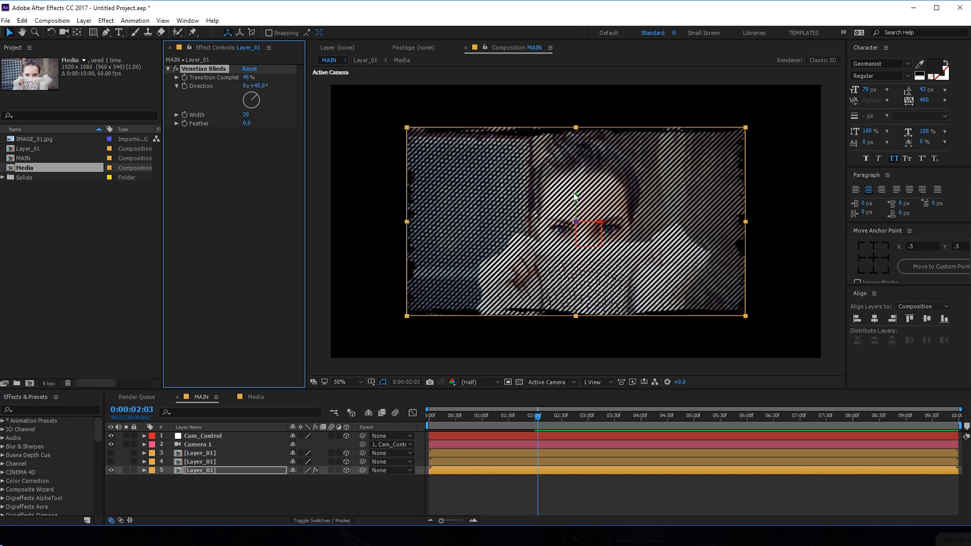
mouse_move(516, 415)
left_mouse_down()
mouse_move(451, 424)
mouse_move(515, 419)
left_mouse_up()
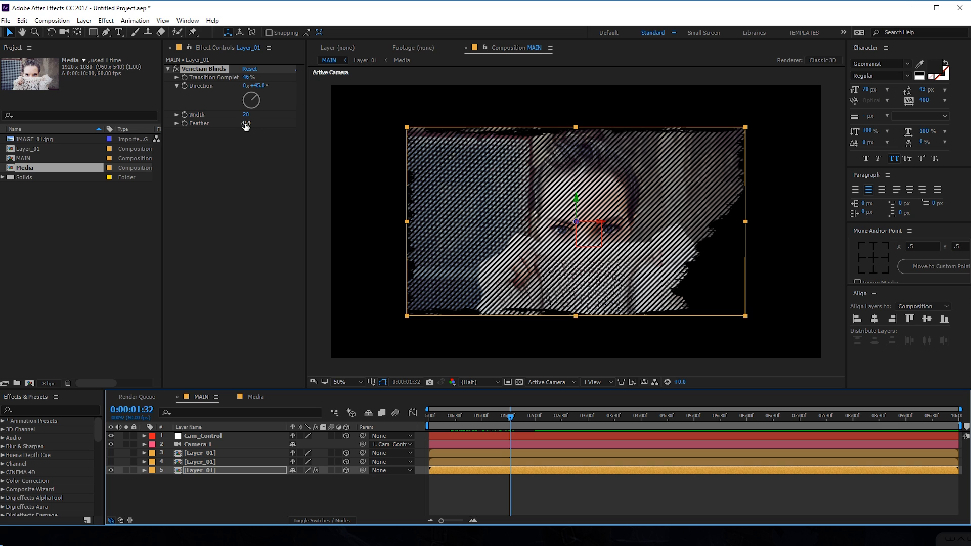
left_click_drag(245, 114, 256, 122)
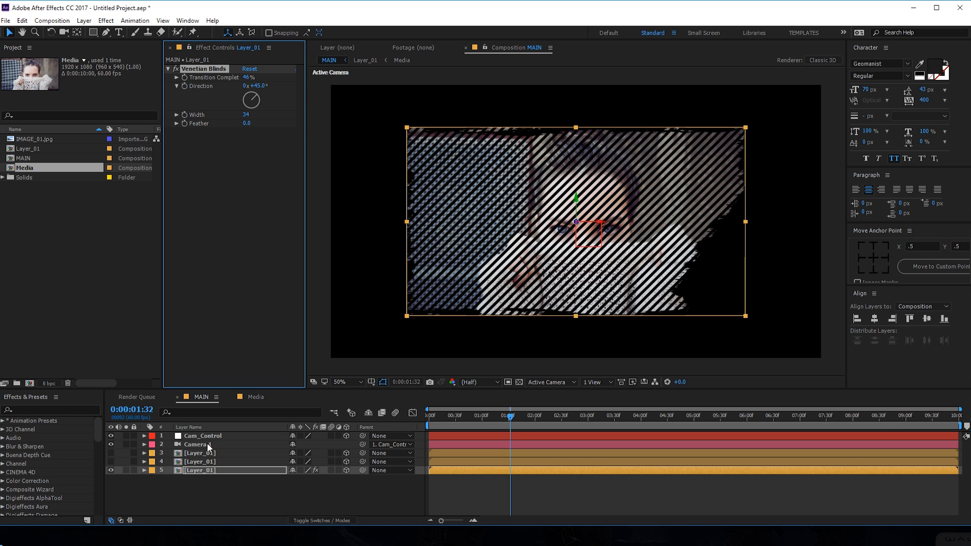
Step: Apply Hue/Saturation to the bottommost Layer_01 with Master Saturation -100 and Master Lightness -16
key("Return")
key("ctrl+space")
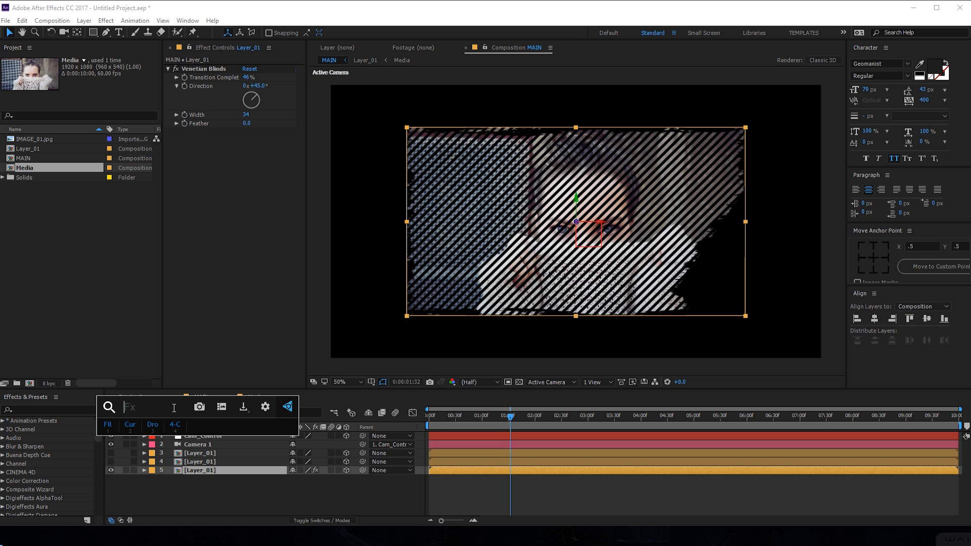
type("hue")
left_click(163, 438)
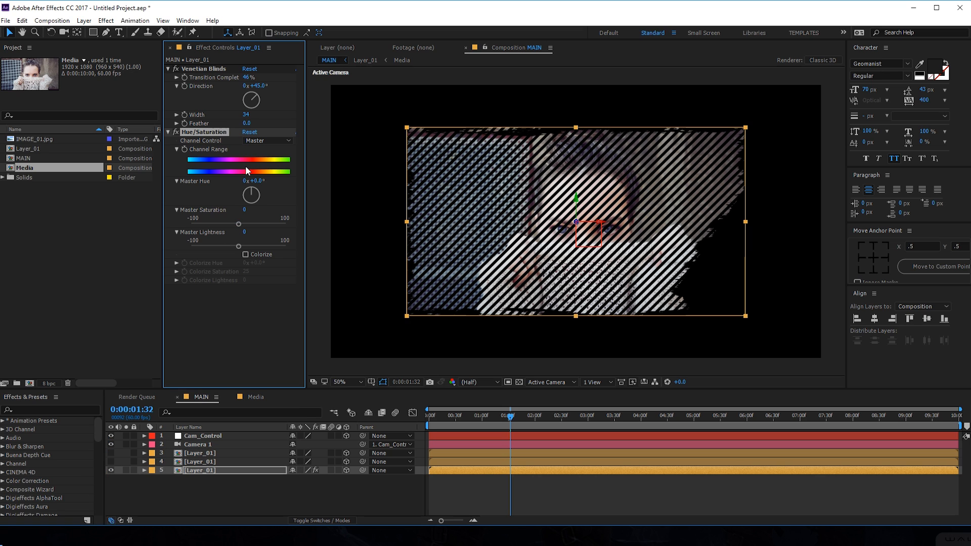
left_click_drag(240, 229, 170, 226)
left_click_drag(242, 249, 231, 246)
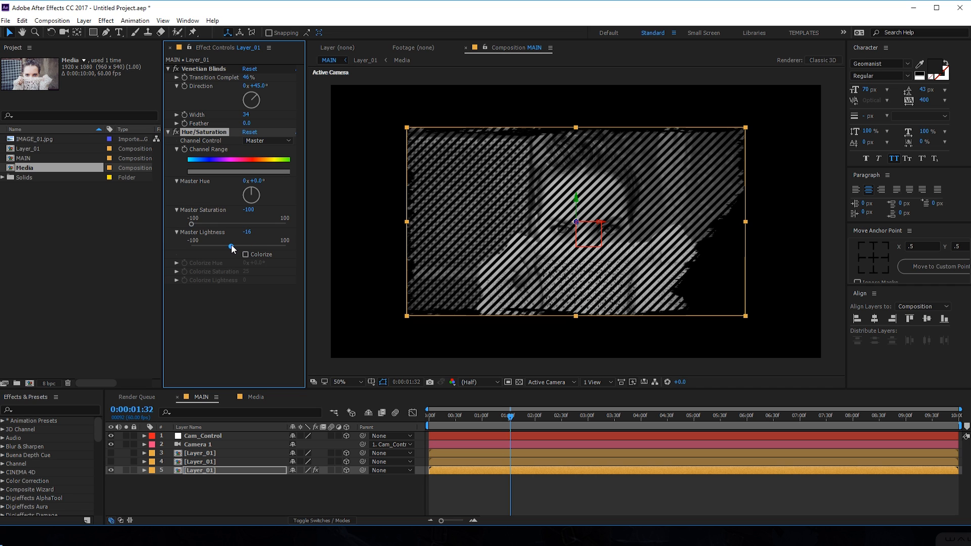
left_click(203, 504)
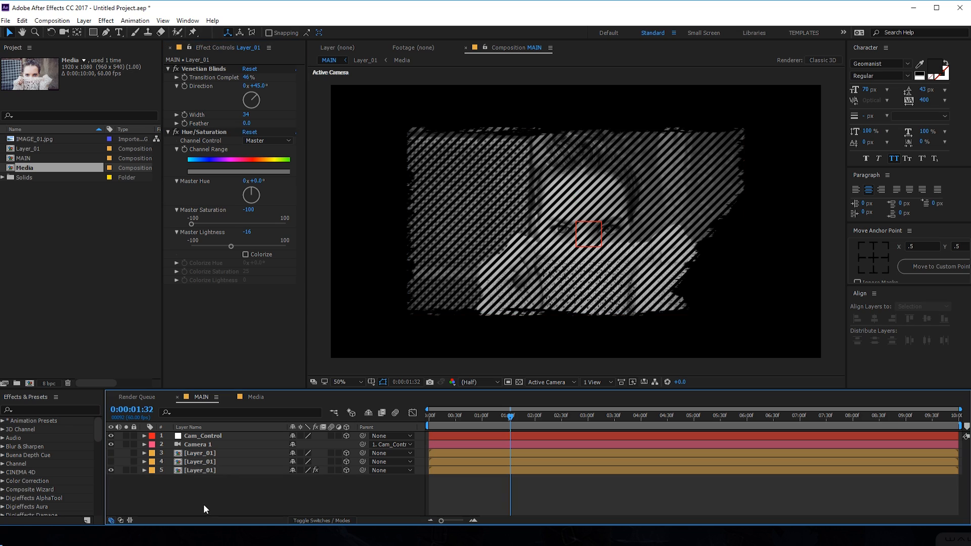
Step: Copy the Hue/Saturation effect onto the middle Layer_01 copy and make that layer visible
left_click(195, 132)
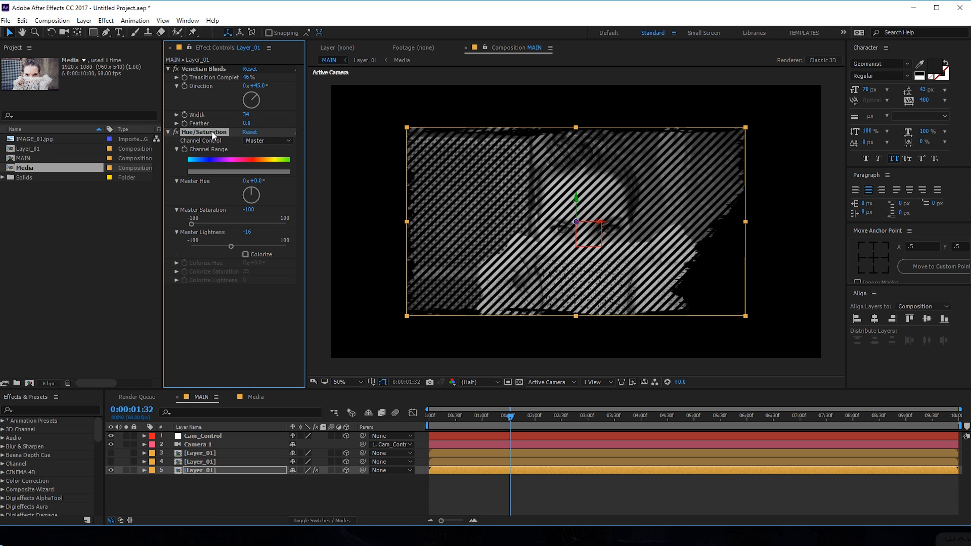
left_click(201, 462)
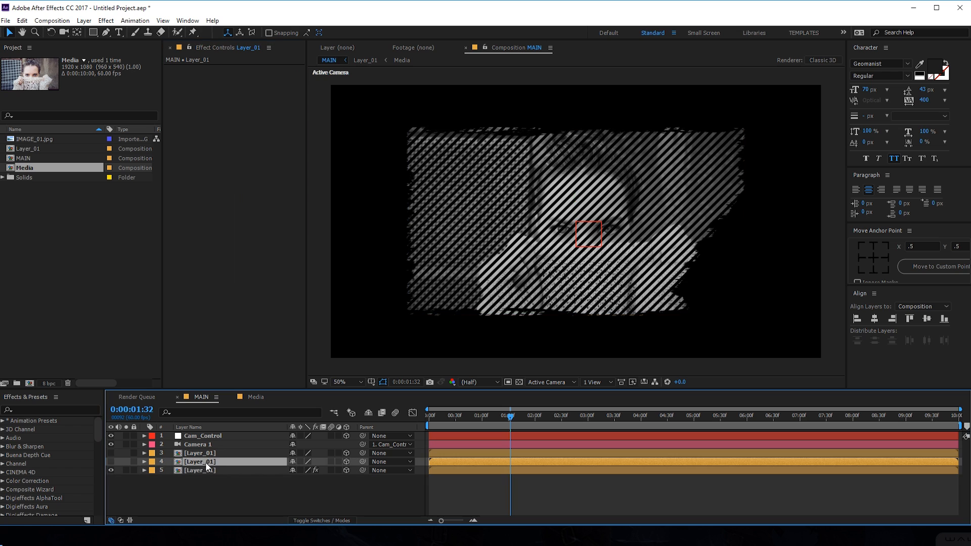
key("ctrl+v")
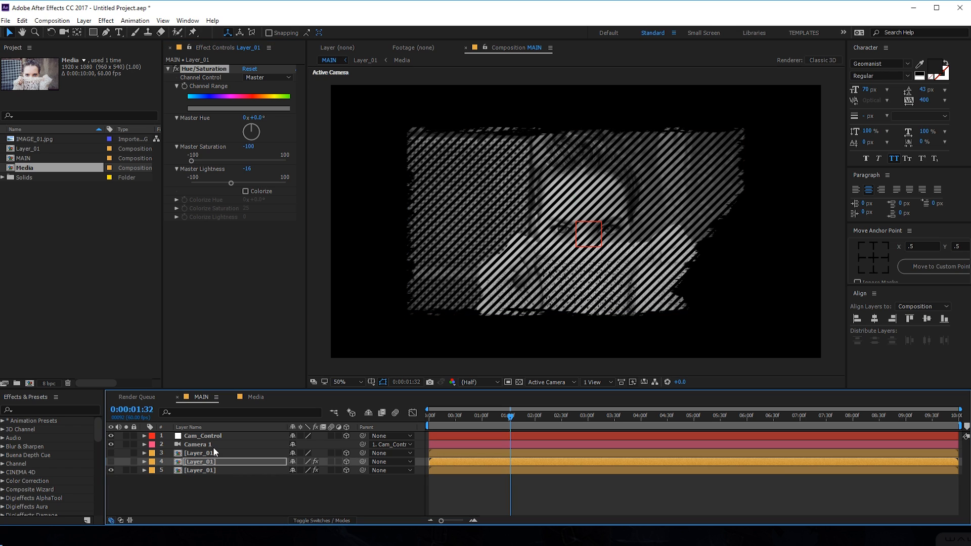
left_click(110, 461)
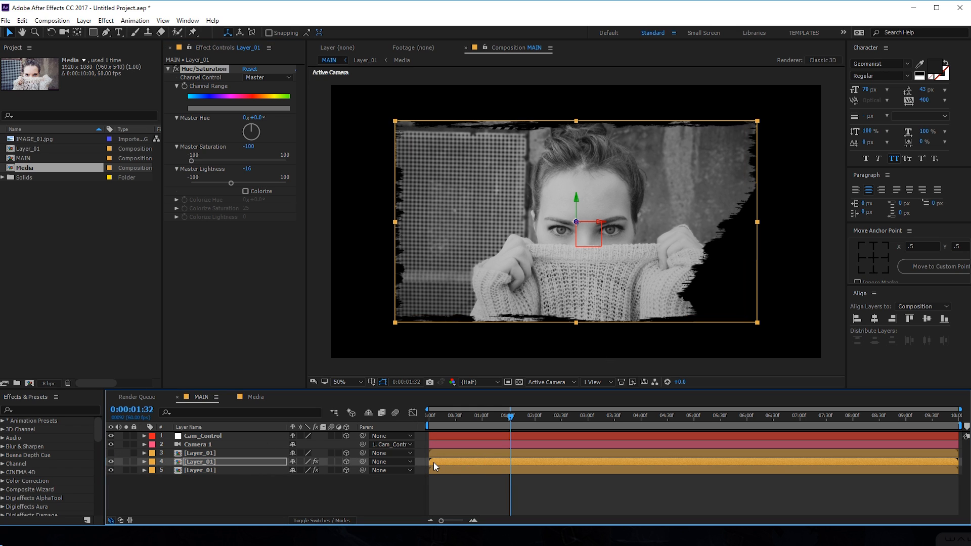
Step: Delay the middle Layer_01 copy by about 15 frames in the timeline, checking the offset at 0:00:00:48
left_click_drag(432, 462, 439, 462)
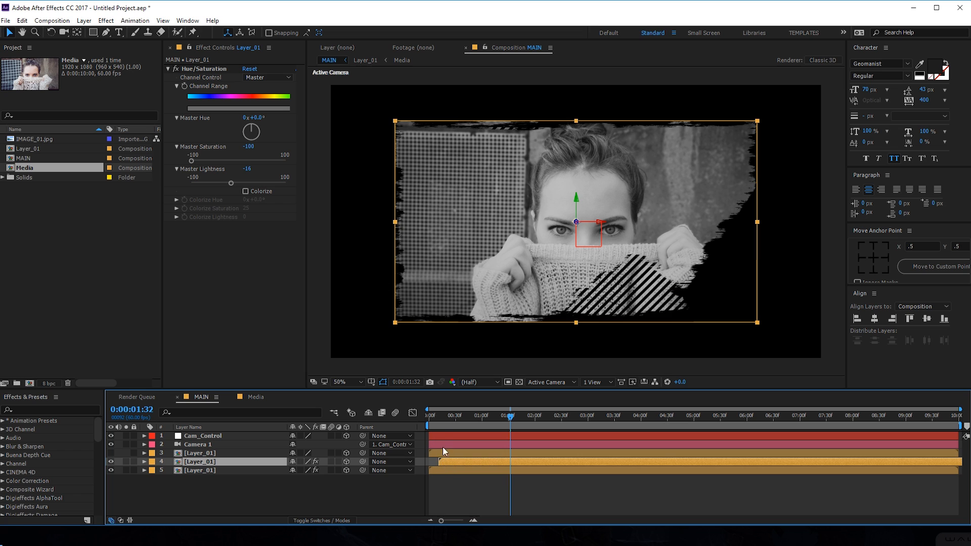
left_click(439, 419)
left_click_drag(439, 421, 471, 421)
left_click_drag(453, 467, 454, 460)
Step: Set Master Lightness to 0 on the middle and bottommost Layer_01 copies, and scrub the reveal to 0:00:01:09
left_click(247, 169)
type("0")
key("Return")
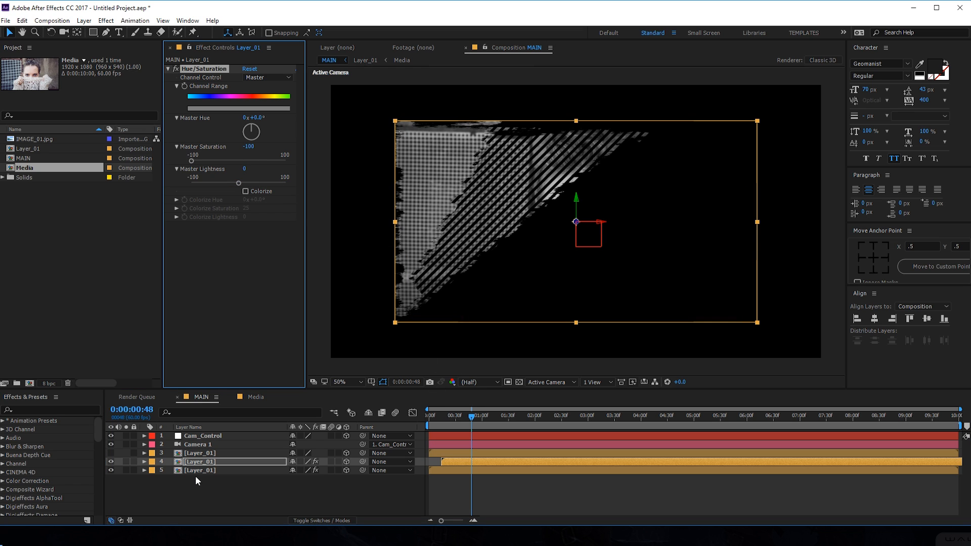
left_click(197, 470)
left_click(247, 232)
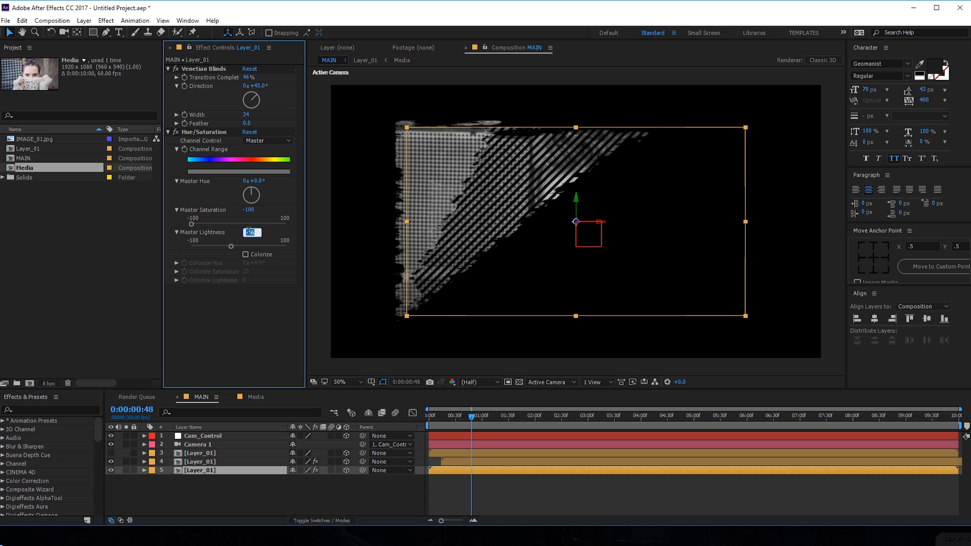
key("Return")
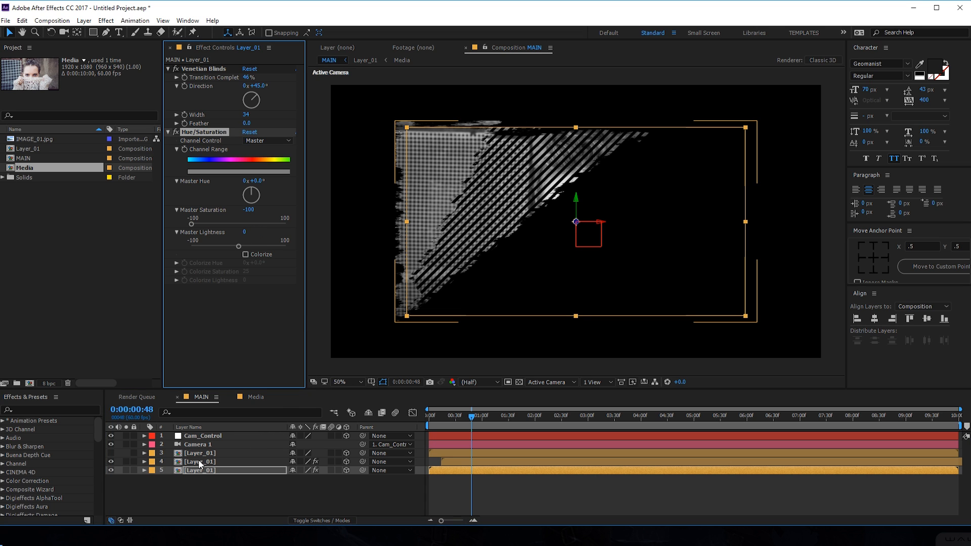
mouse_move(475, 420)
left_mouse_down()
mouse_move(525, 425)
mouse_move(493, 424)
left_mouse_up()
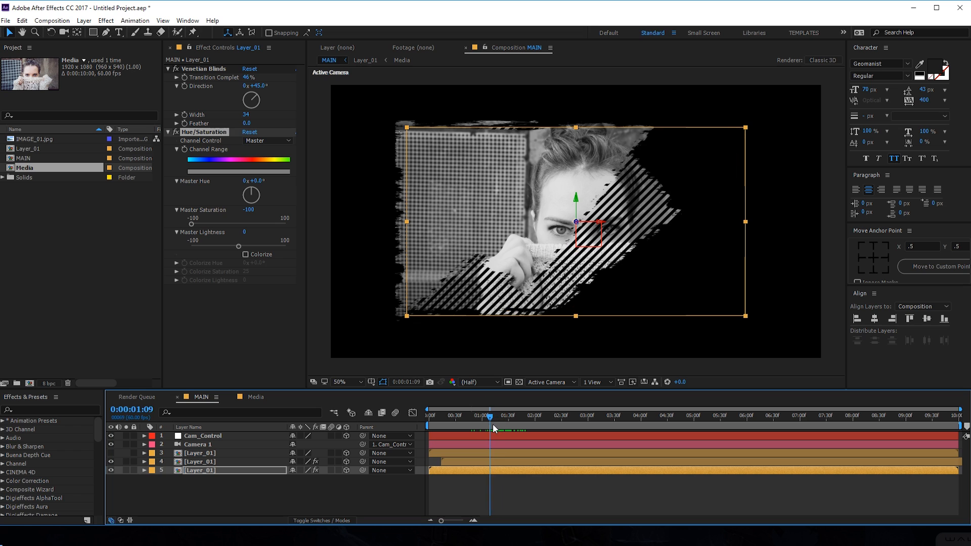
Step: Delay the topmost Layer_01 by about 30 frames, make it visible, and check the staggered reveal at 0:00:01:22
left_click(450, 463)
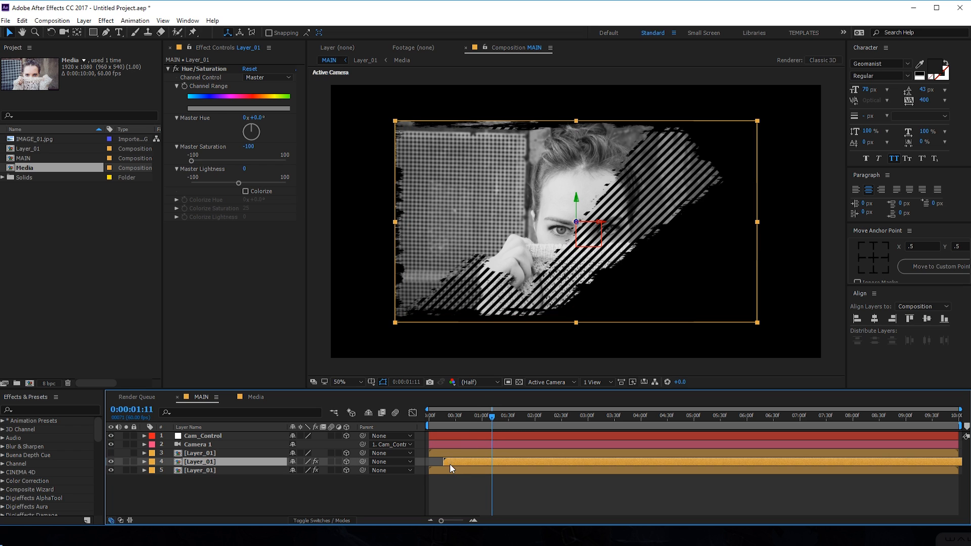
left_click_drag(451, 453, 468, 458)
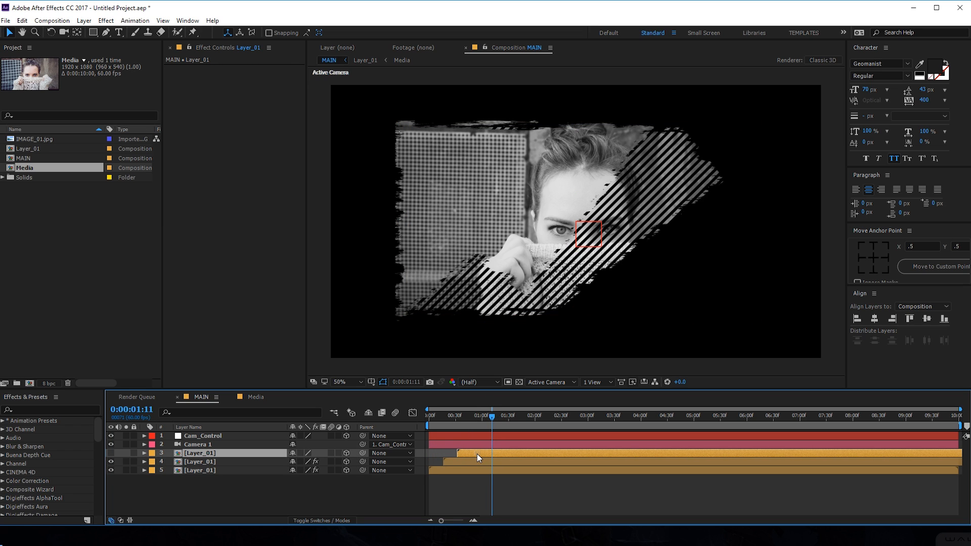
left_click(110, 453)
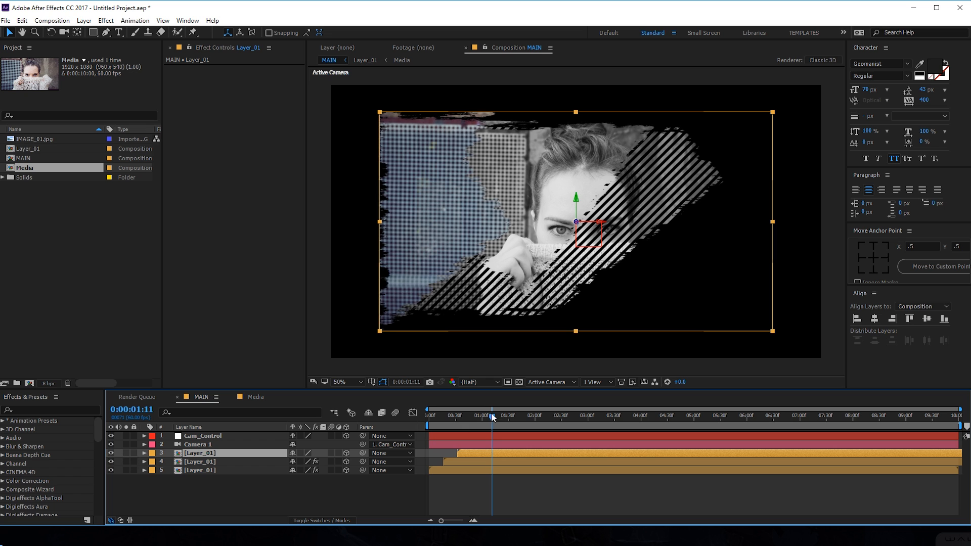
mouse_move(493, 417)
left_mouse_down()
mouse_move(548, 423)
mouse_move(466, 430)
mouse_move(533, 429)
mouse_move(477, 438)
mouse_move(555, 429)
mouse_move(501, 419)
left_mouse_up()
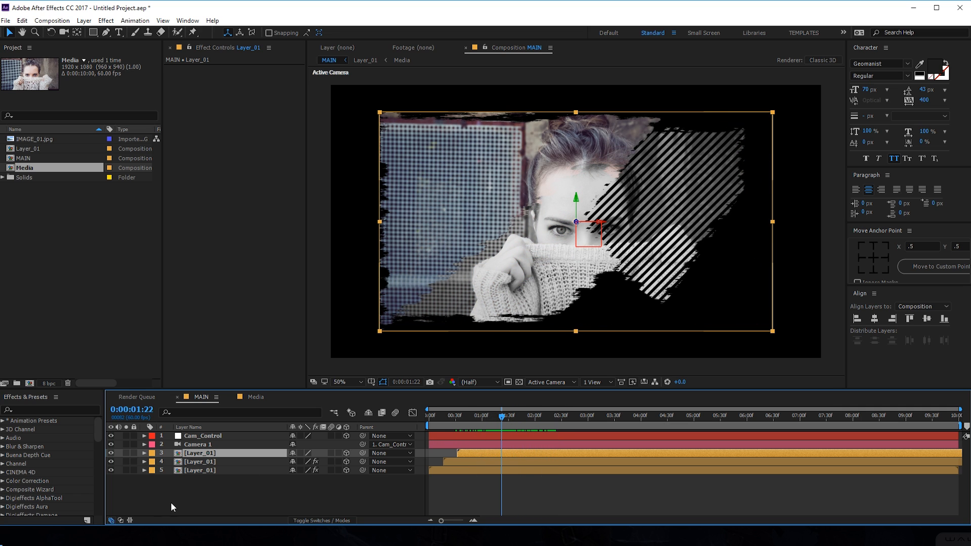
Step: Duplicate the bottommost Layer_01 and give the lowest copy a blue label
left_click(197, 471)
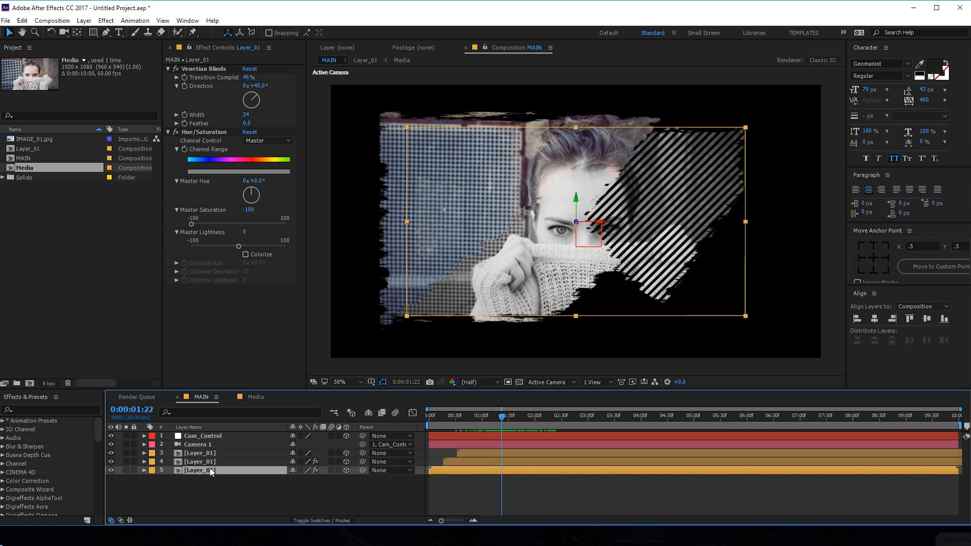
key("ctrl+d")
left_click(193, 479)
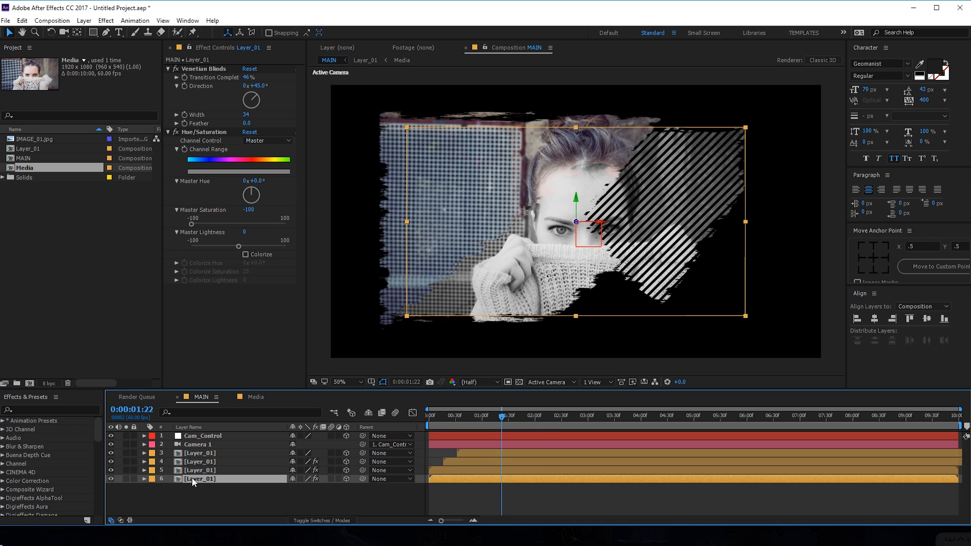
left_click(153, 481)
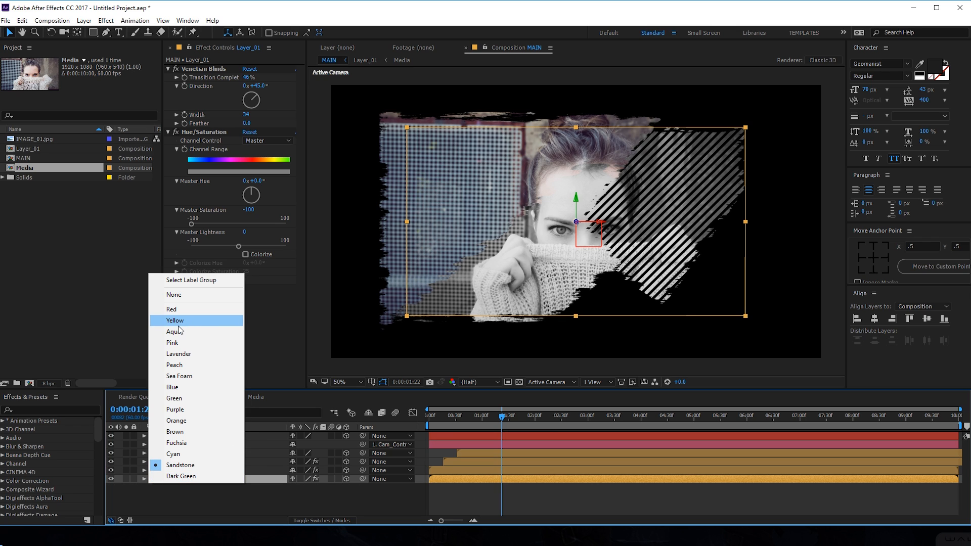
left_click(182, 312)
left_click(152, 478)
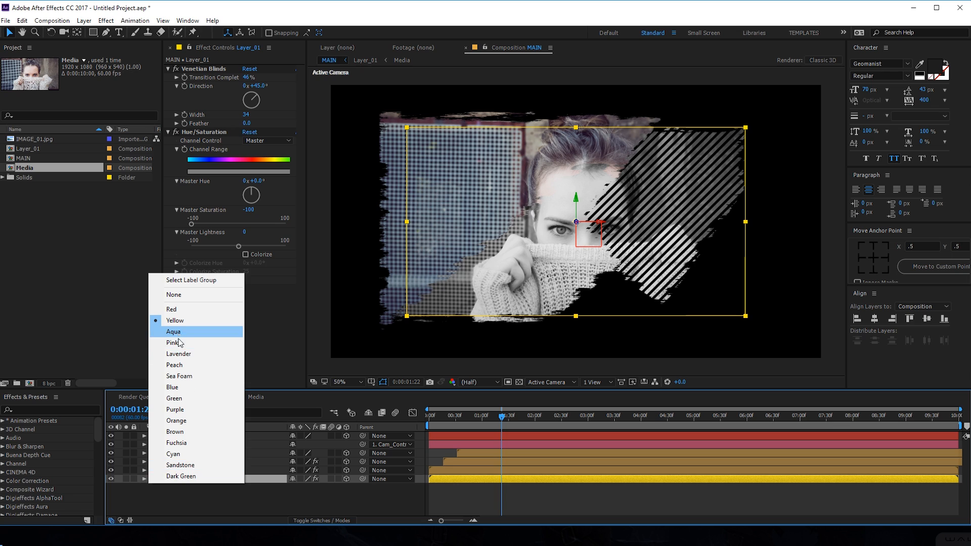
left_click(182, 377)
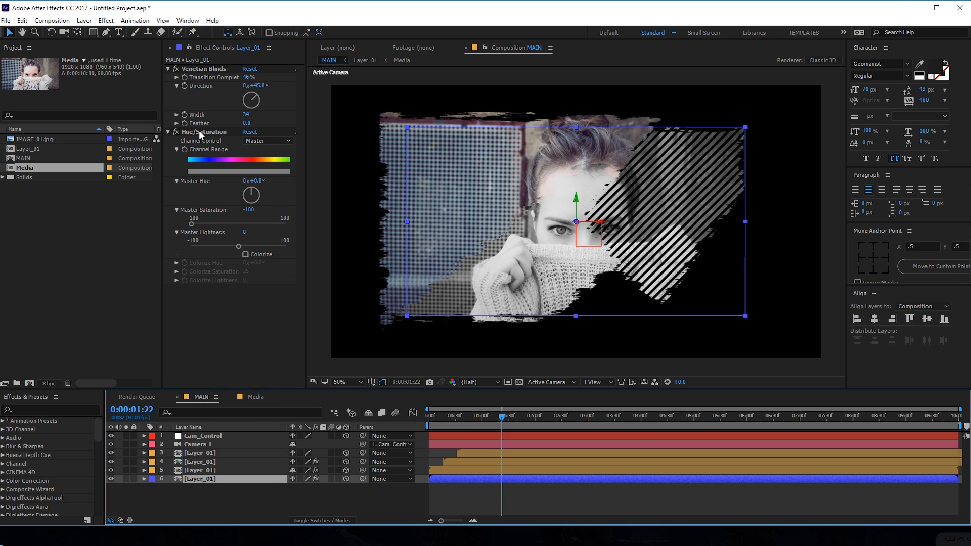
Step: Delete Venetian Blinds from the blue-labelled Layer_01 and push that layer back along its Z axis behind the other copies
left_click(199, 68)
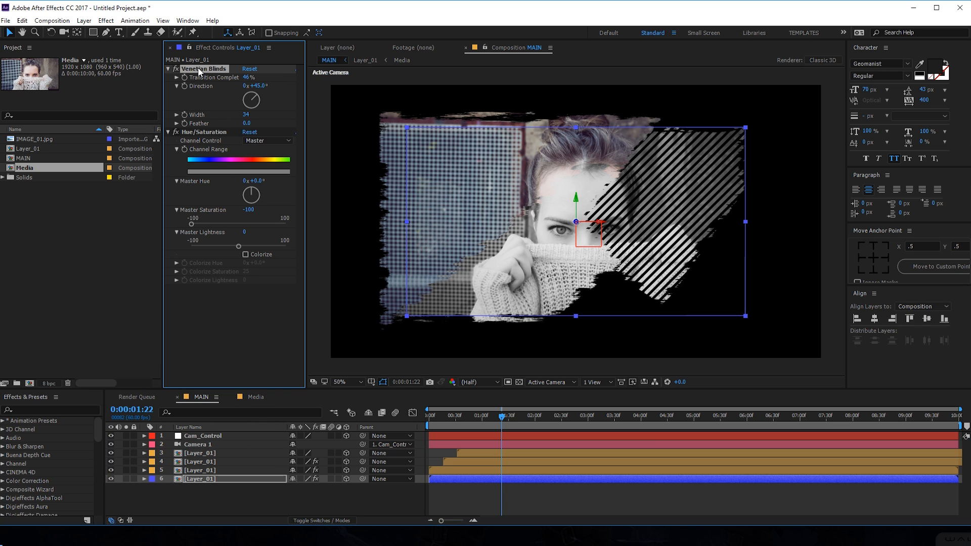
key("Delete")
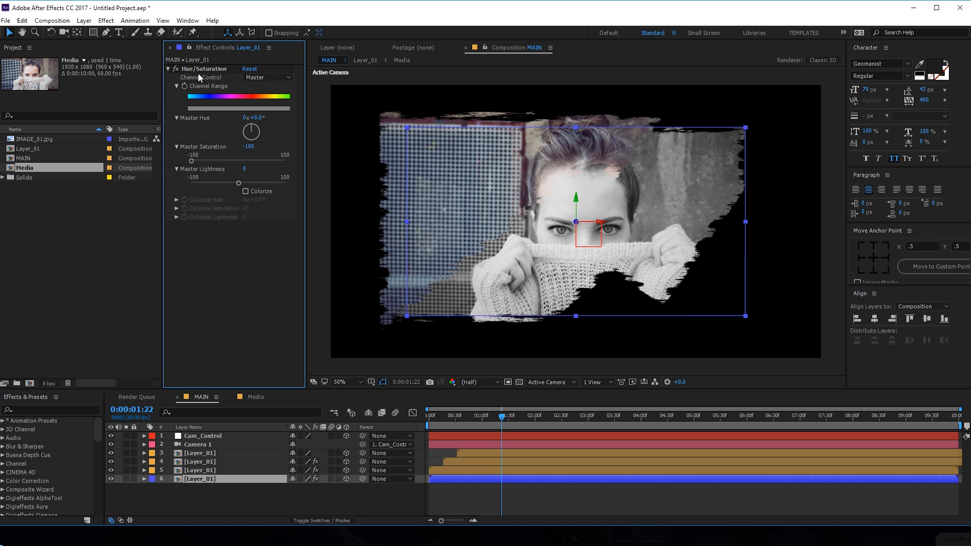
left_click(192, 481)
left_click_drag(577, 220, 493, 259)
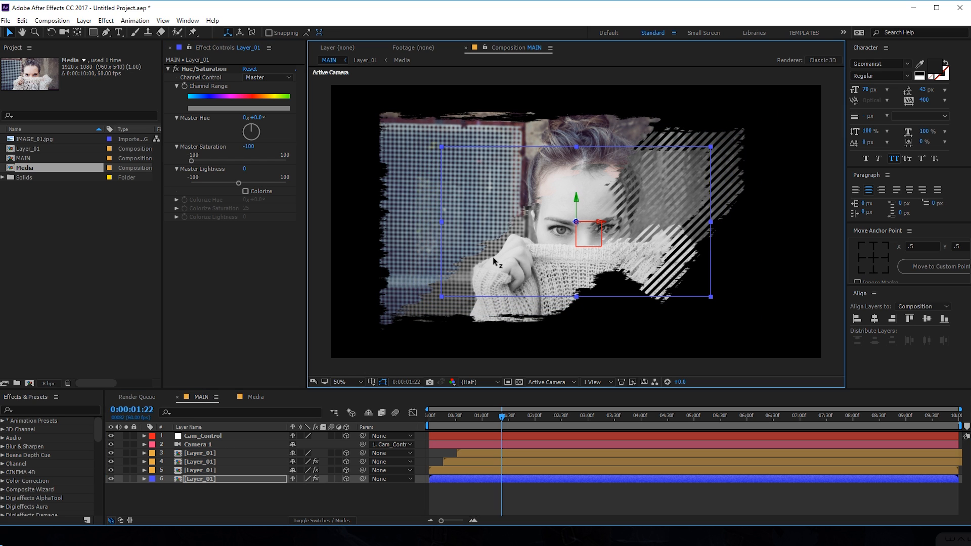
Step: Scale the blue-labelled Layer_01 to 195% and push it slightly further back in the Top view, then return to Active Camera
key("s")
left_click_drag(337, 488, 384, 483)
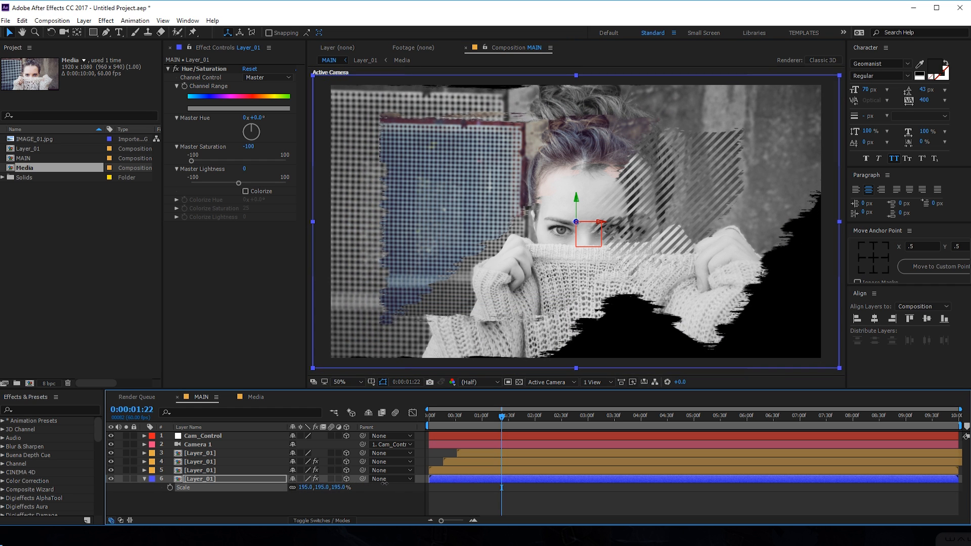
left_click(302, 479)
left_click(302, 480)
left_click(144, 479)
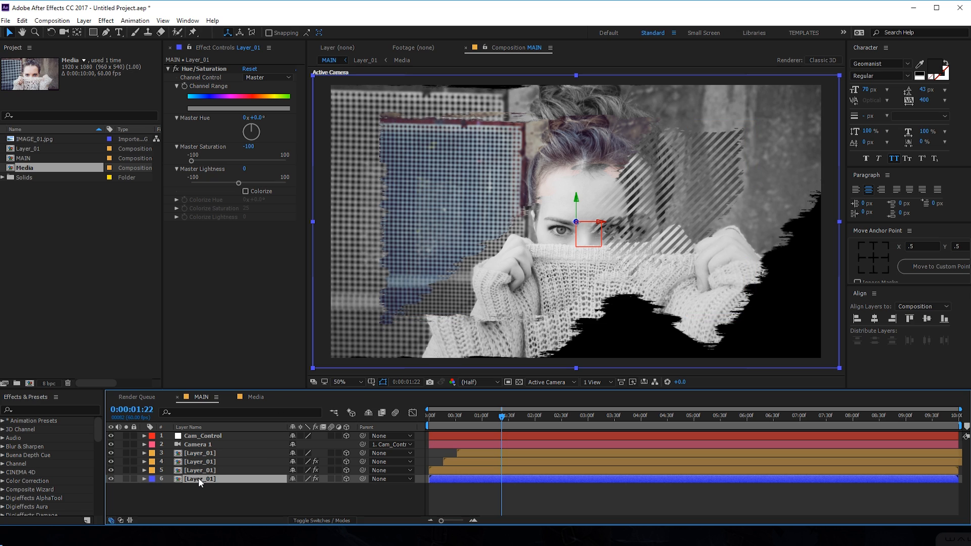
left_click(552, 382)
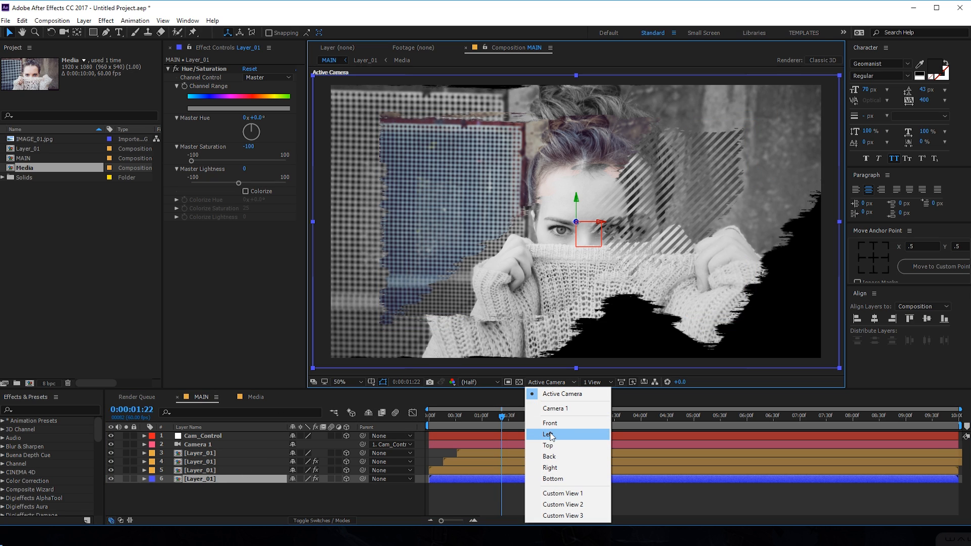
left_click(558, 445)
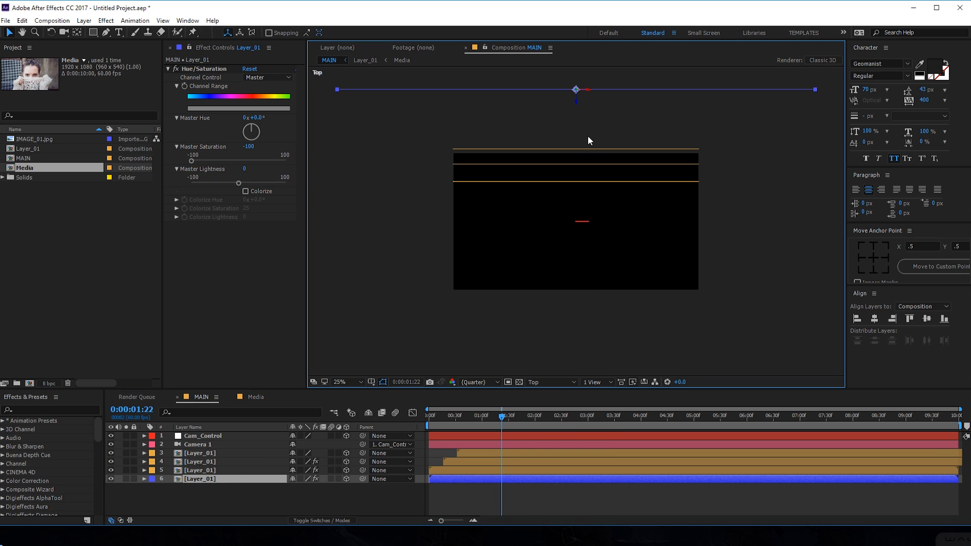
left_click_drag(576, 103, 572, 81)
left_click(546, 383)
left_click(559, 393)
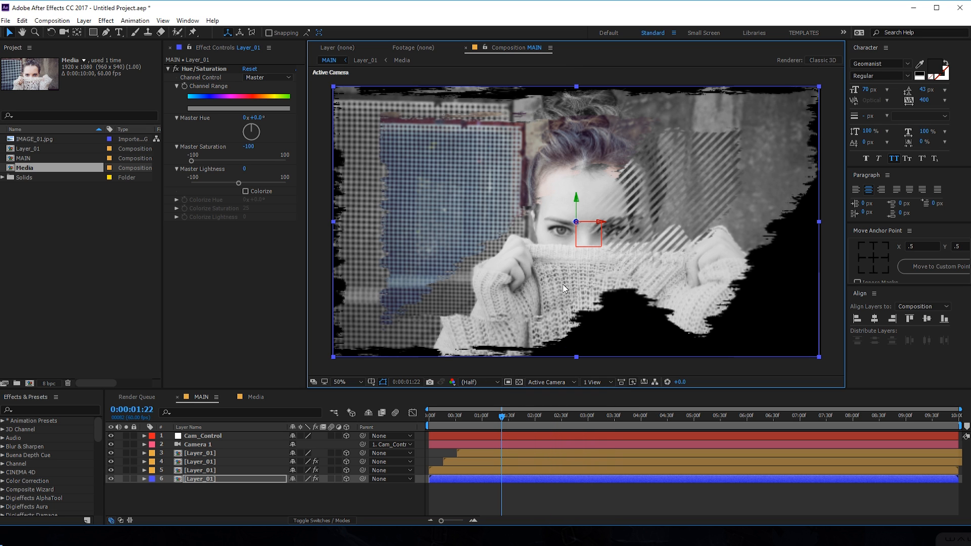
Step: Set the Z position of the Cam_Control null to -28
left_click(198, 488)
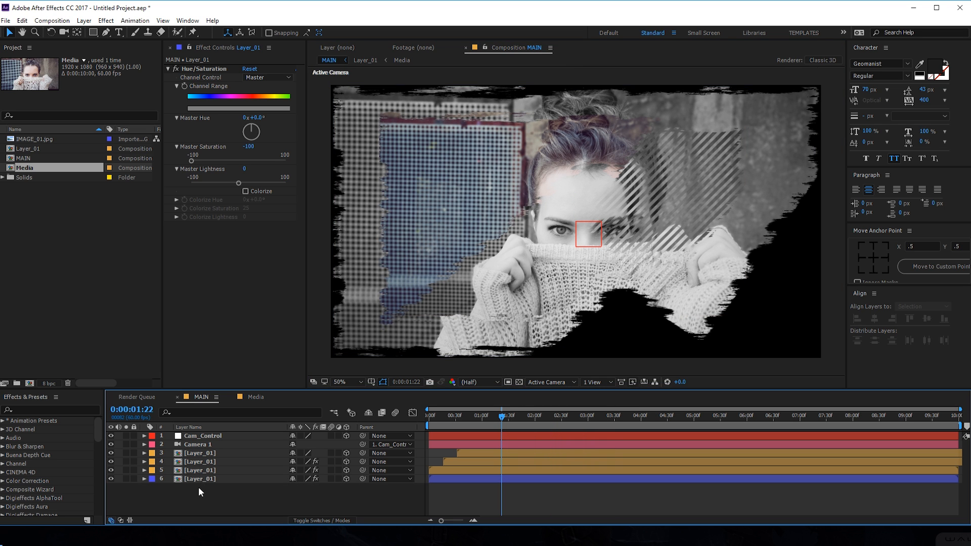
left_click(205, 437)
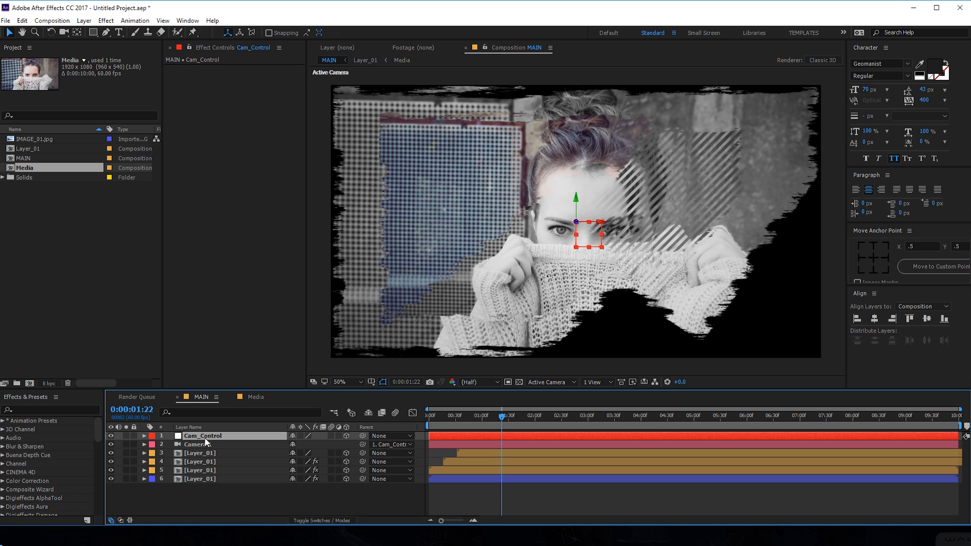
key("p")
mouse_move(327, 446)
left_mouse_down()
mouse_move(312, 445)
mouse_move(323, 443)
left_mouse_up()
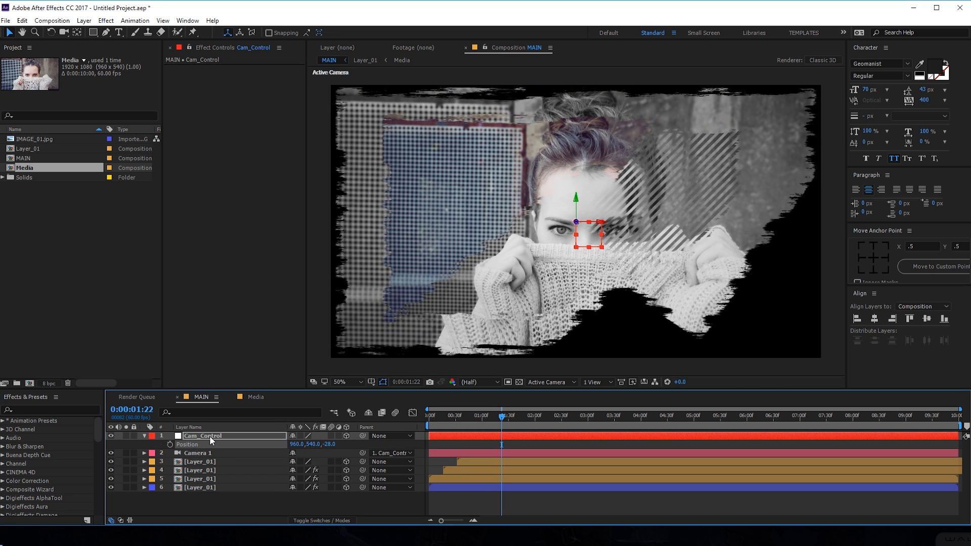
Step: Rotate Cam_Control to X 14°, Y 21° and Z 10°, leaving its Orientation at 0°
left_click(210, 436)
key("r")
mouse_move(305, 454)
left_mouse_down()
mouse_move(312, 454)
mouse_move(294, 461)
mouse_move(314, 459)
mouse_move(298, 459)
left_mouse_up()
key("ctrl+z")
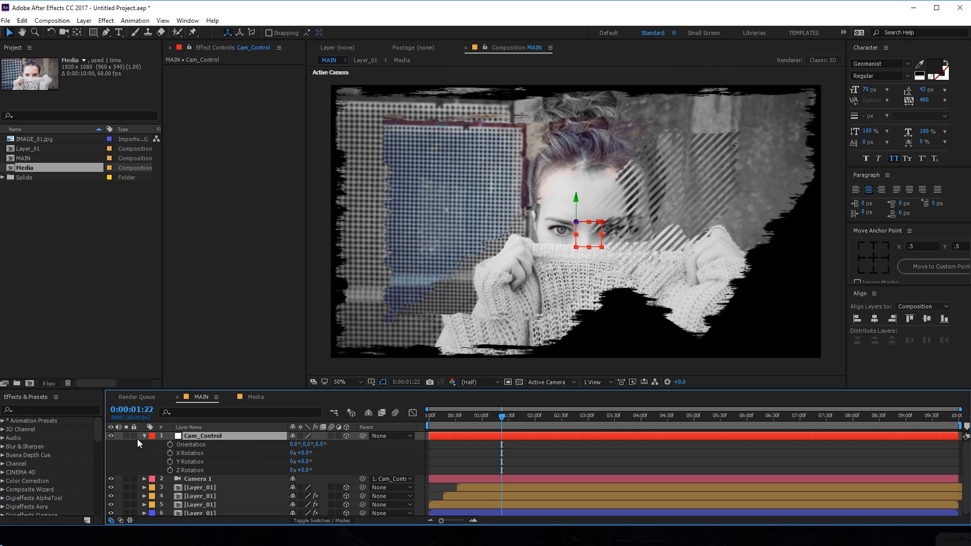
mouse_move(304, 453)
left_mouse_down()
mouse_move(304, 469)
mouse_move(307, 445)
left_mouse_up()
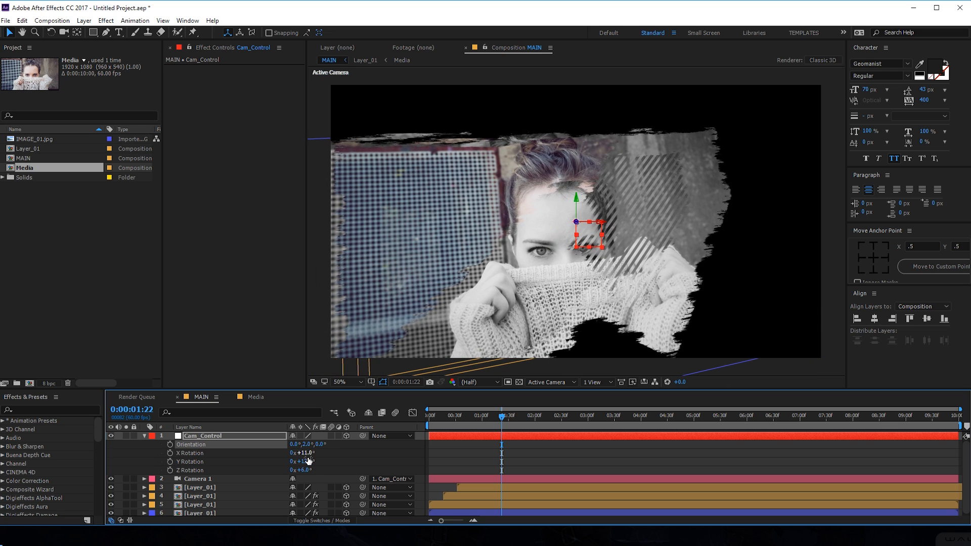
key("ctrl+z")
left_click_drag(307, 456, 309, 470)
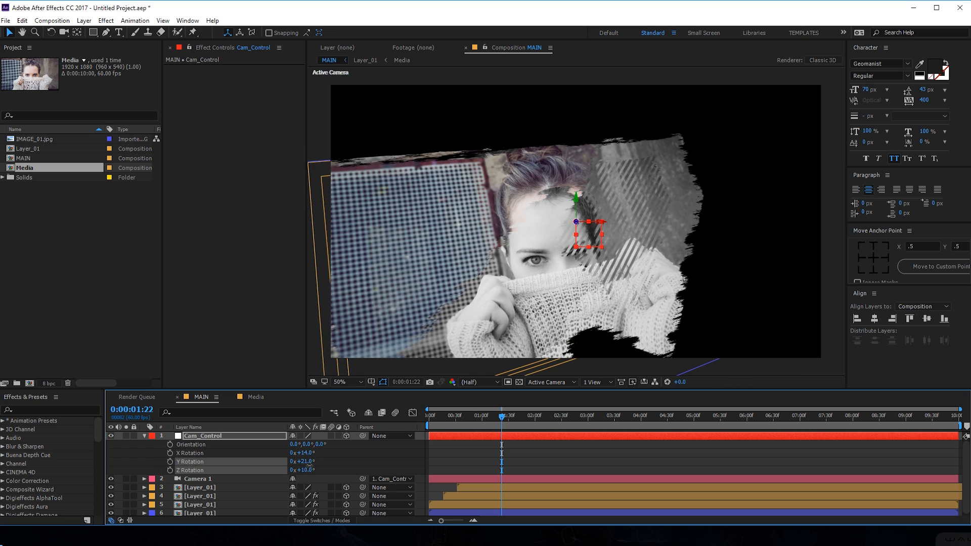
Step: Reframe the tilted photo with the Track XY Camera tool, fine-tuning the framing at 0:00:02:43
key("c")
key("c")
left_click_drag(539, 273, 616, 199)
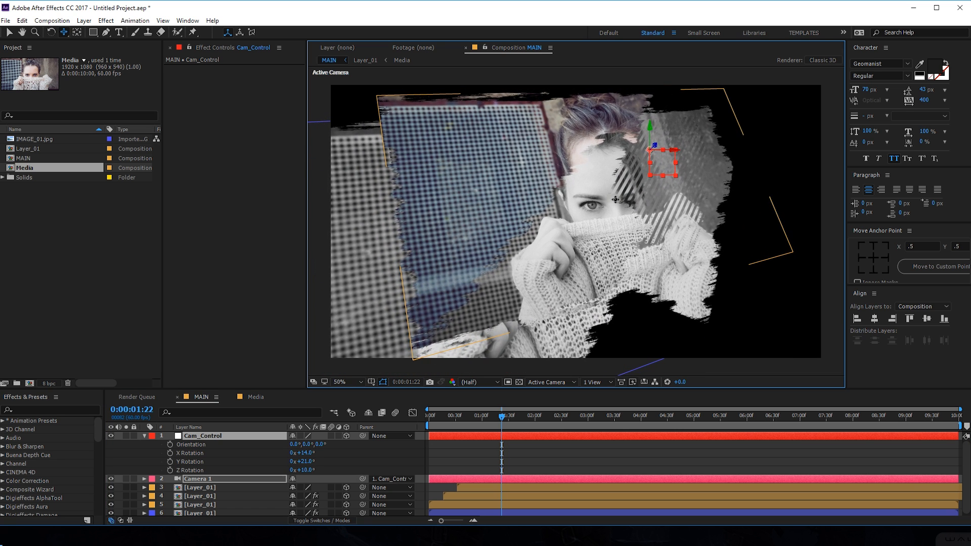
left_click_drag(487, 415, 573, 415)
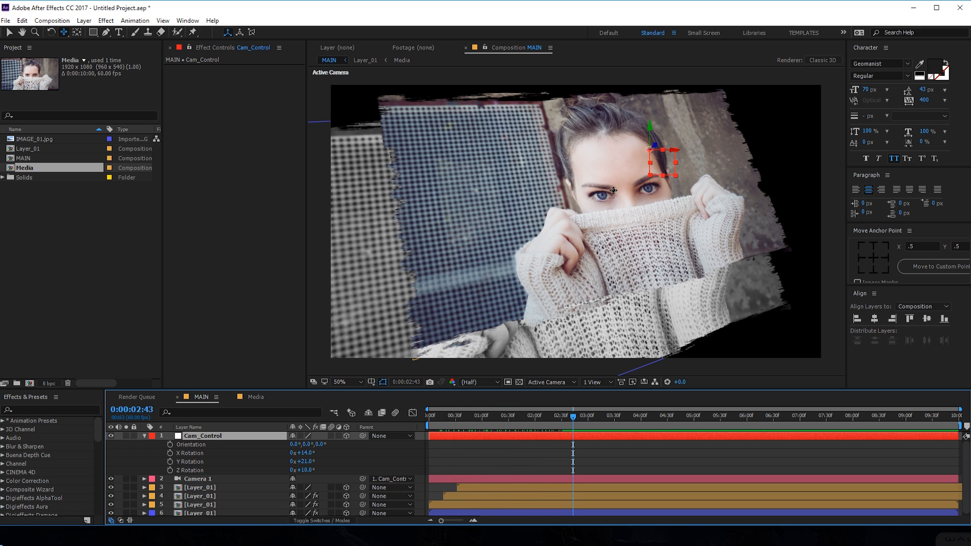
key("c")
left_click_drag(620, 192, 650, 197)
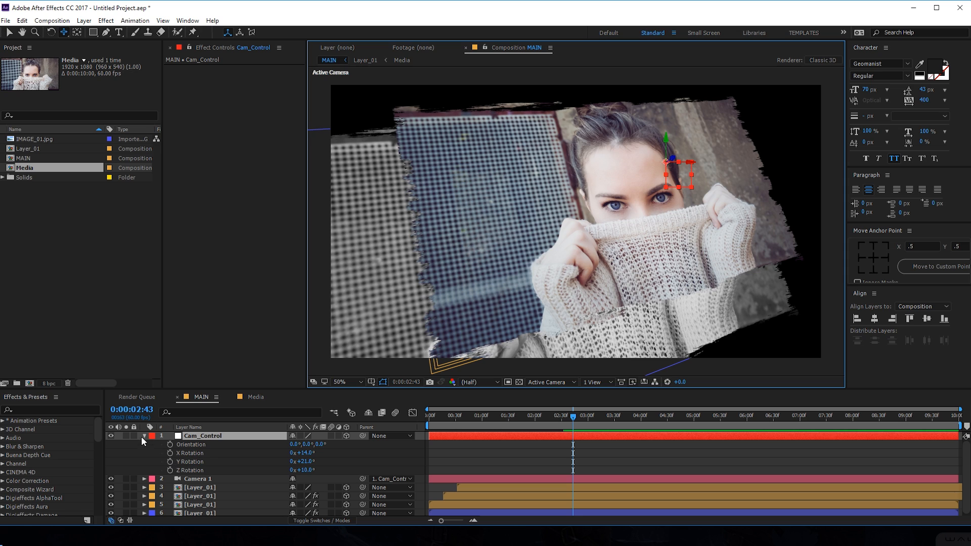
Step: Set the blue-labelled Layer_01's scale to 220% and shift it along its X axis to cover more of the frame's right side
left_click(144, 435)
left_click(197, 478)
key("s")
left_click(339, 487)
type("220")
key("Return")
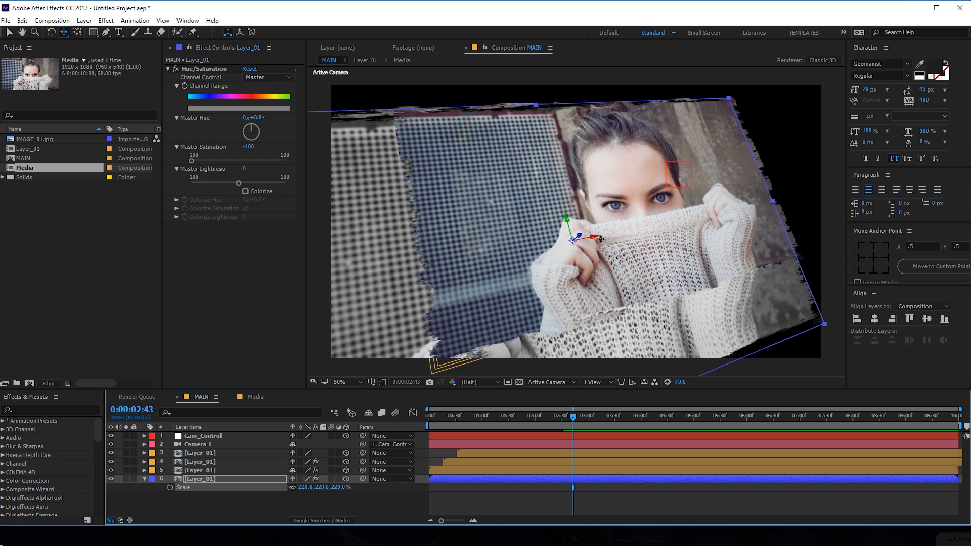
key("v")
left_click_drag(597, 236, 648, 221)
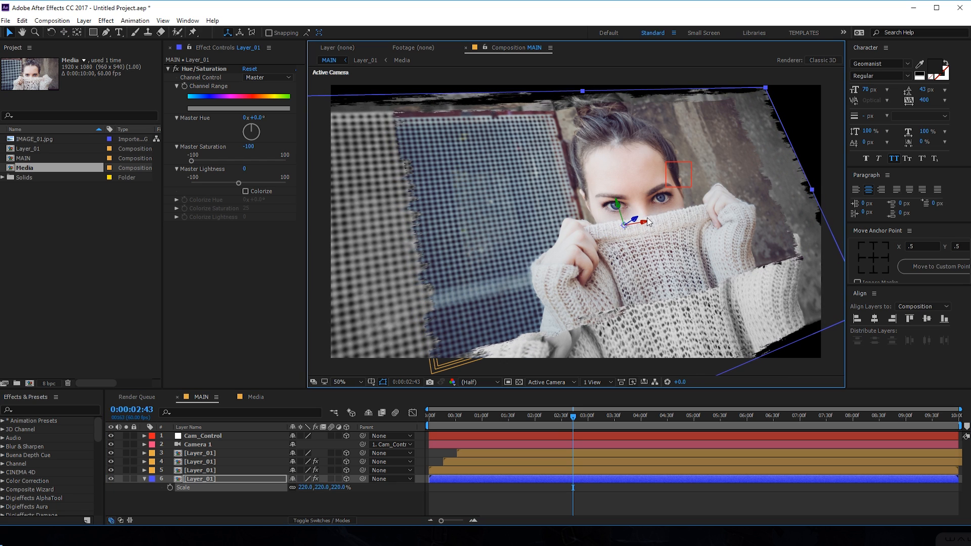
left_click(489, 499)
Step: Add starting keyframes for Cam_Control's X, Y and Z Rotation at 0:00:00:00
left_click_drag(460, 414, 416, 423)
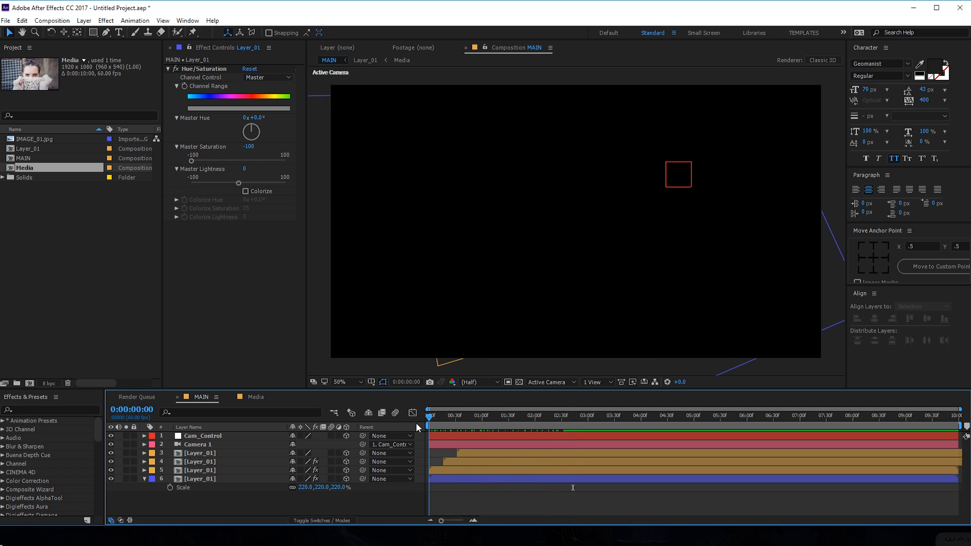
left_click(200, 436)
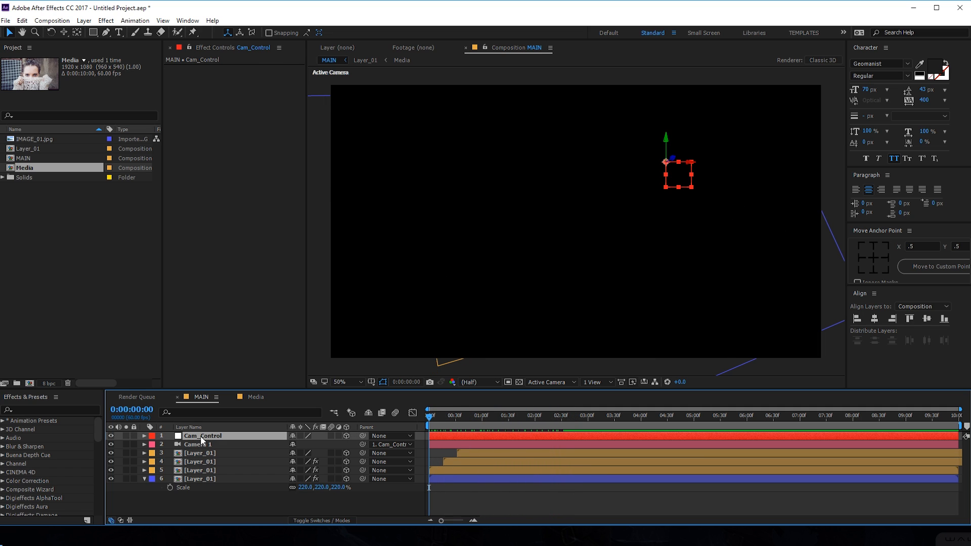
key("r")
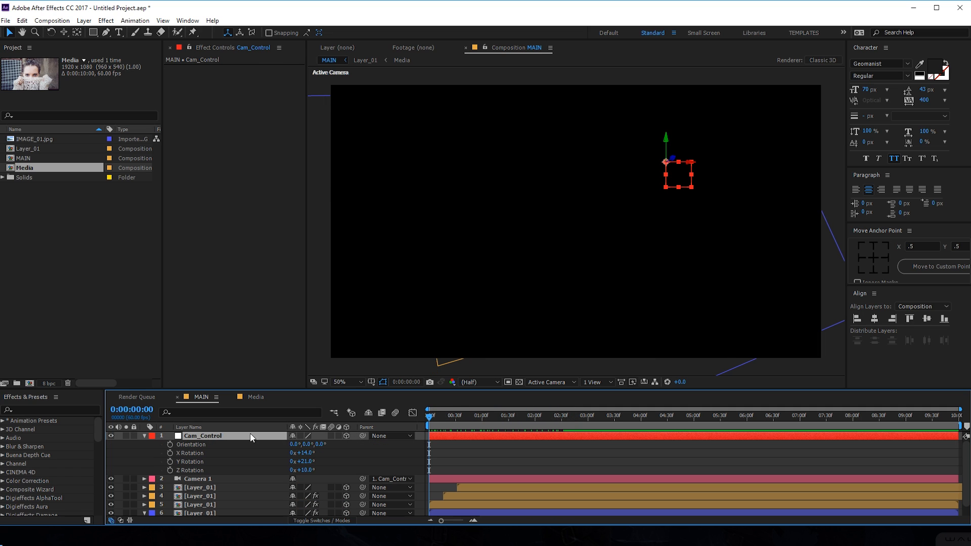
left_click(170, 453)
left_click(170, 462)
left_click(169, 470)
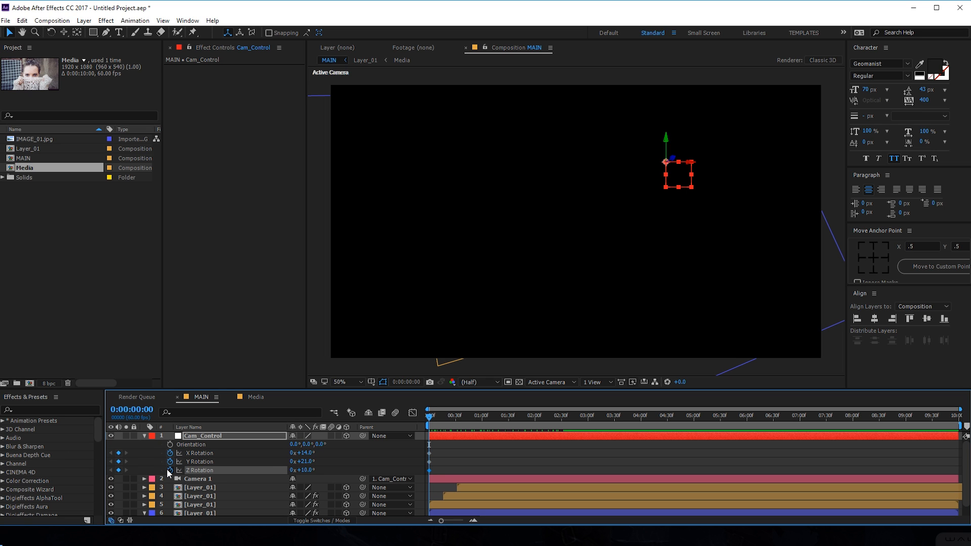
Step: Set Cam_Control's X, Y and Z Rotation to 0° at 0:00:02:30
left_click_drag(432, 420, 563, 431)
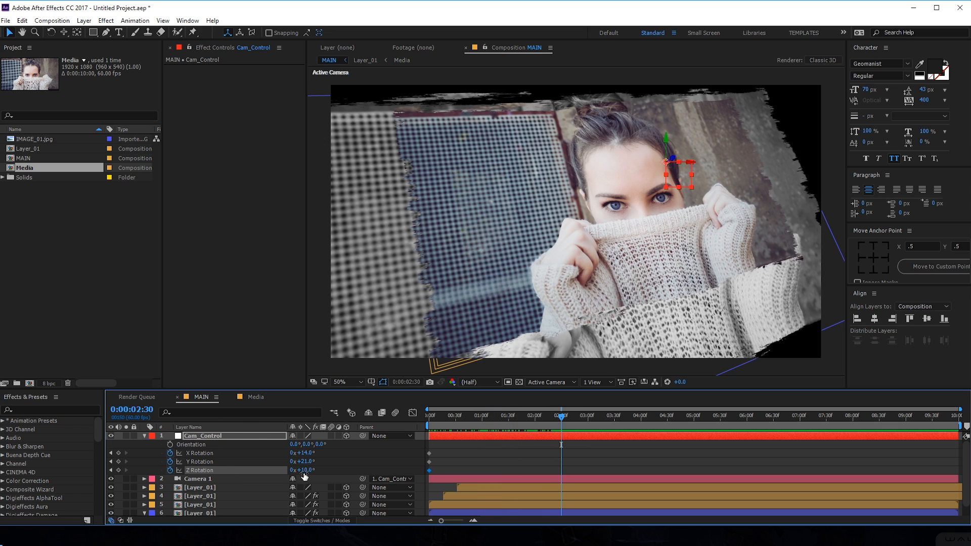
left_click(307, 453)
type("0")
key("Tab")
type("0")
key("Tab")
type("0")
key("Return")
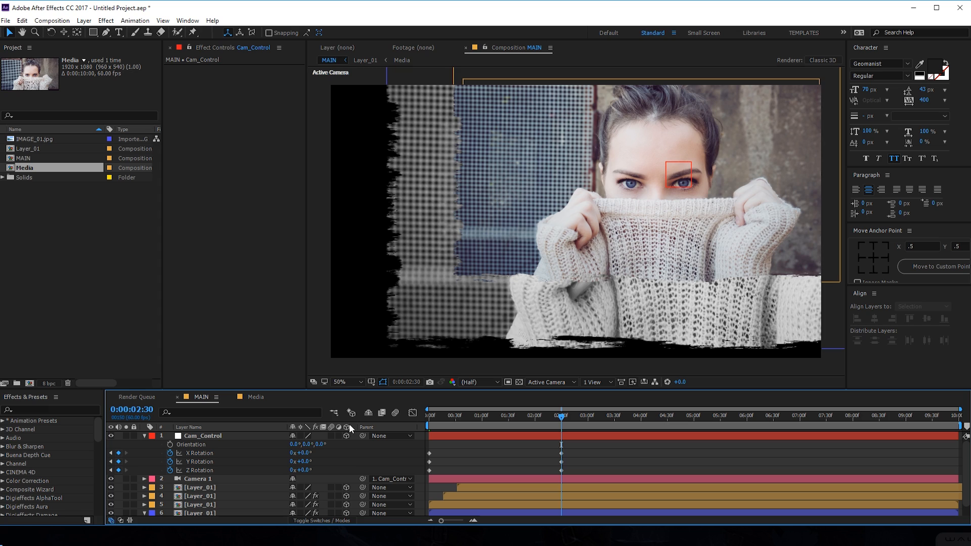
left_click(221, 438)
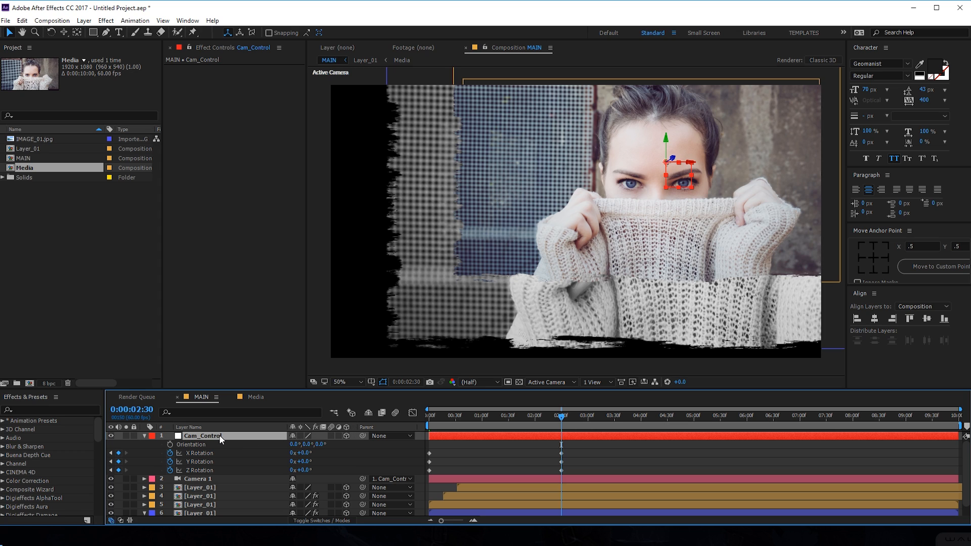
Step: Keyframe Cam_Control's Position at 0:00:00:00, and set Position to 1316, 355, -62 at 0:00:02:30
key("p")
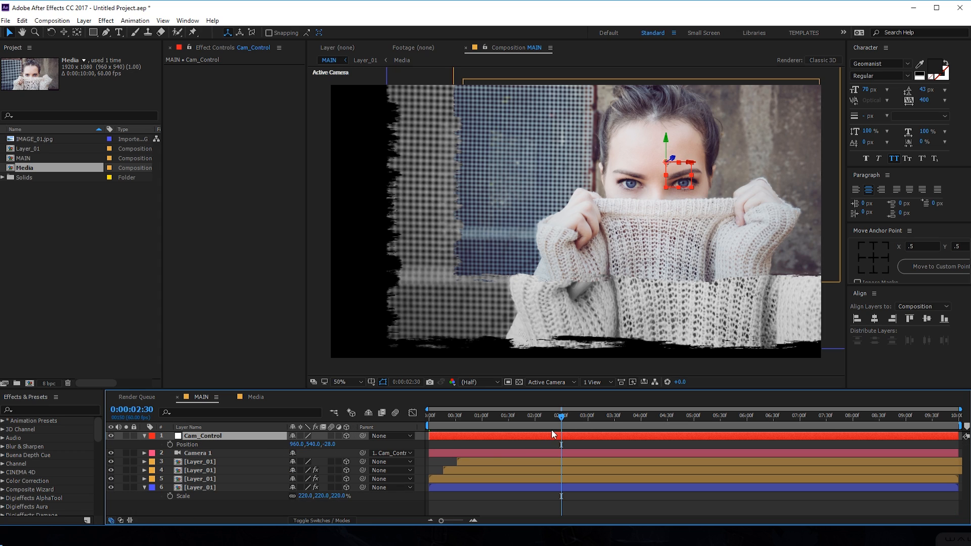
left_click(168, 444)
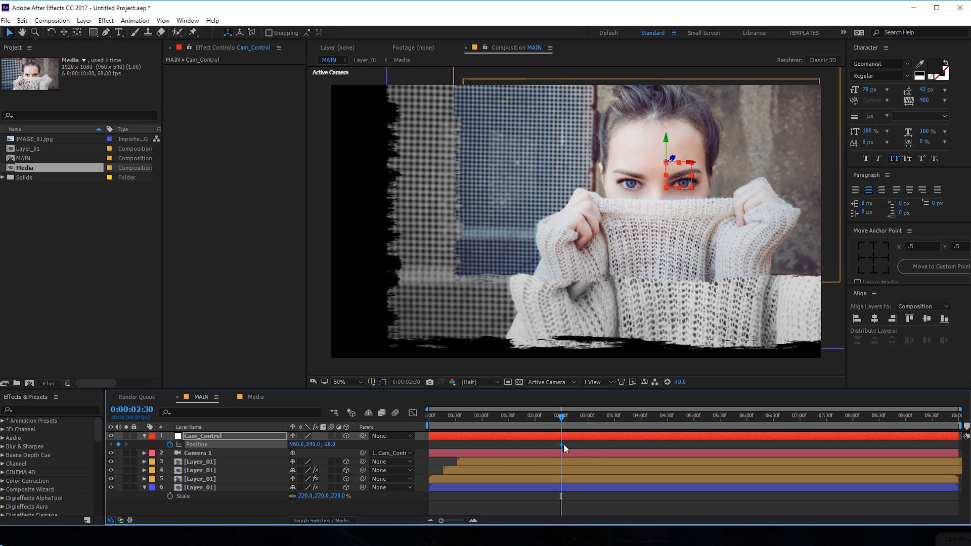
left_click_drag(560, 445, 429, 452)
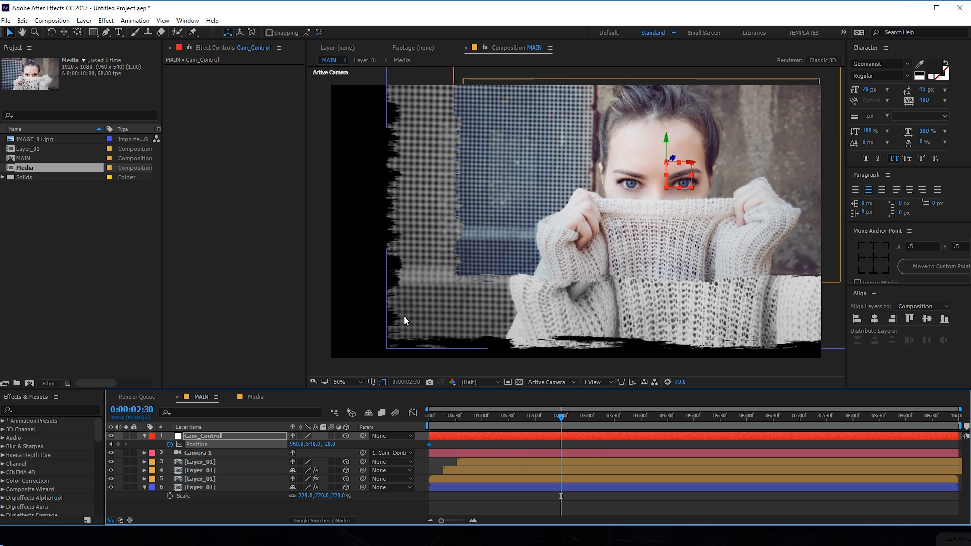
left_click_drag(316, 444, 201, 462)
left_click_drag(328, 445, 471, 444)
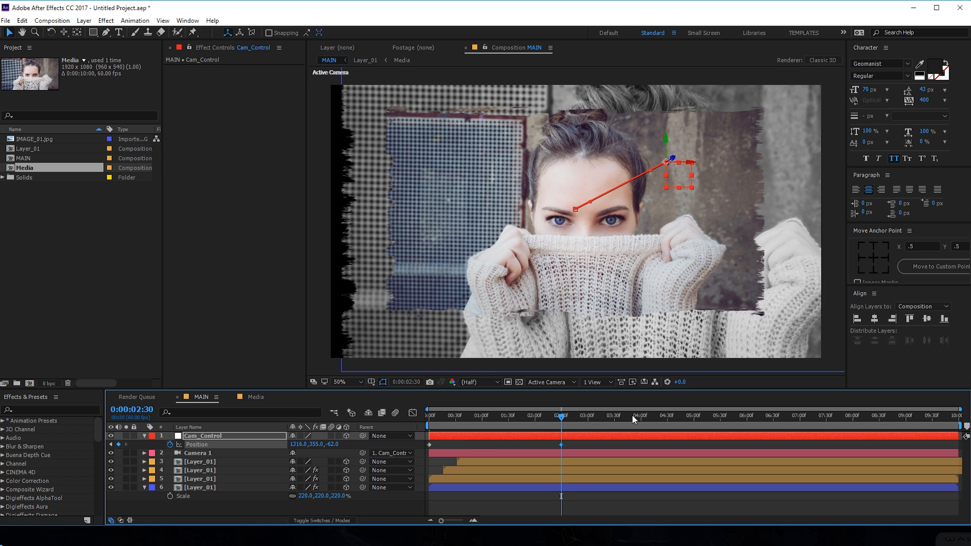
Step: At 0:00:02:43, shift the blue-labelled Layer_01 along its X axis to cover the frame's exposed left side
left_click_drag(559, 420, 574, 435)
left_click(219, 489)
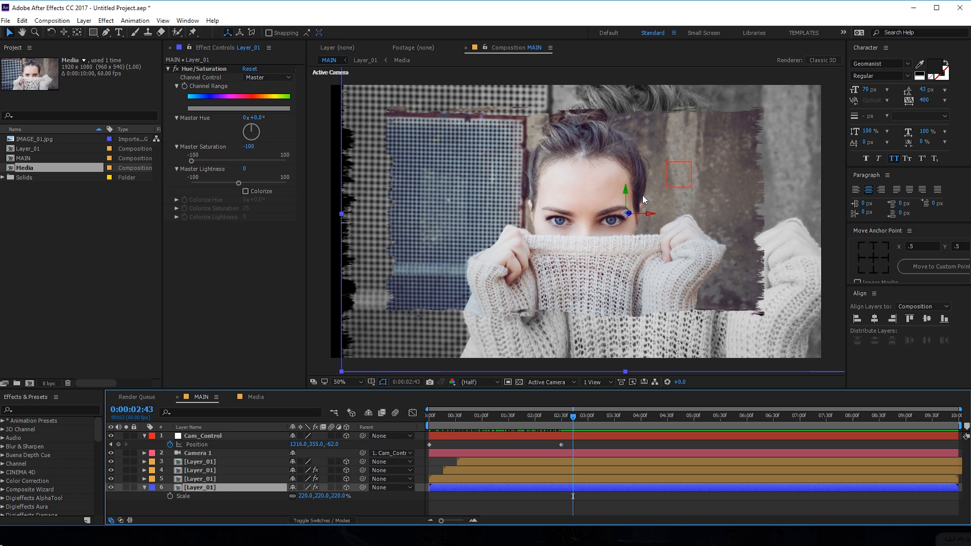
left_click_drag(646, 217, 584, 228)
Step: Add a Curves effect to the blue-labelled Layer_01 and bend the RGB curve downward to darken the background copy
left_click(202, 489)
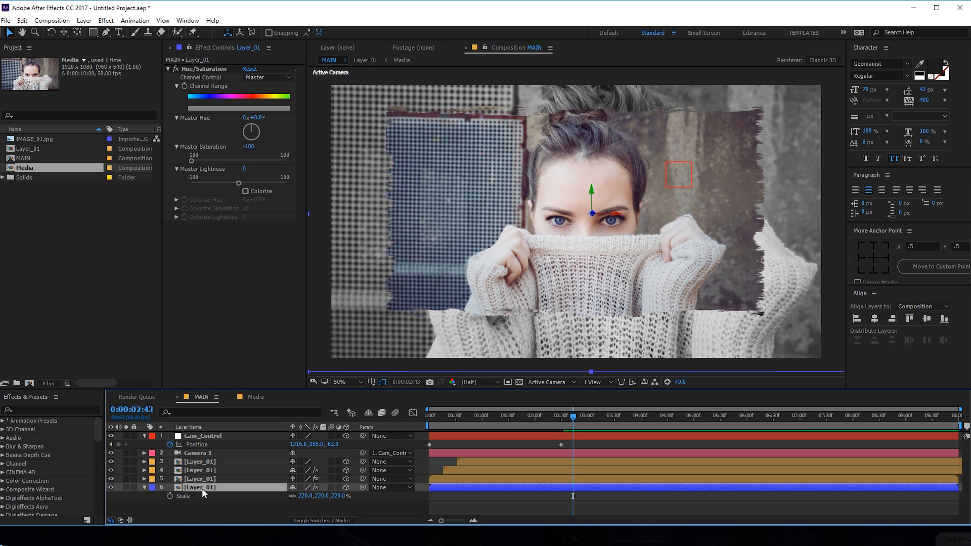
key("ctrl+space")
left_click(134, 478)
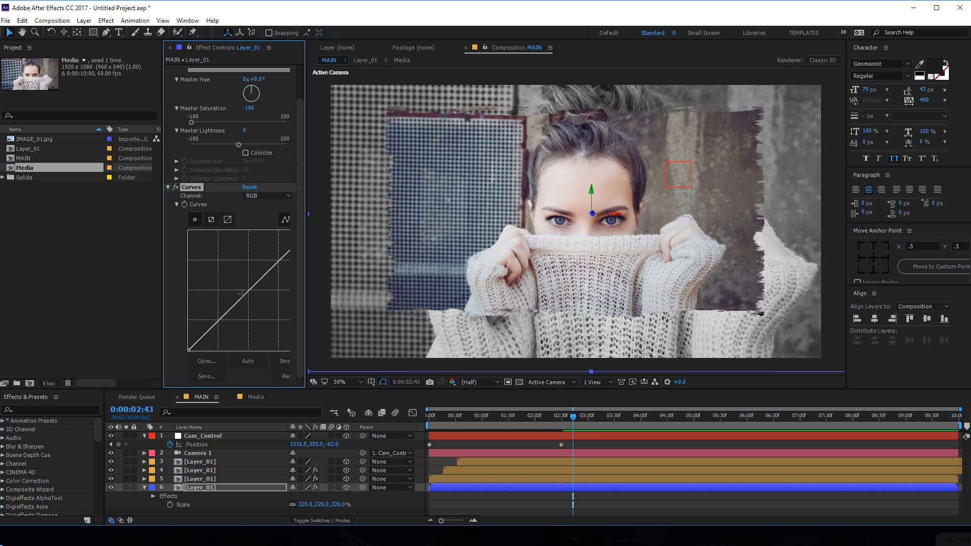
left_click_drag(251, 294, 266, 306)
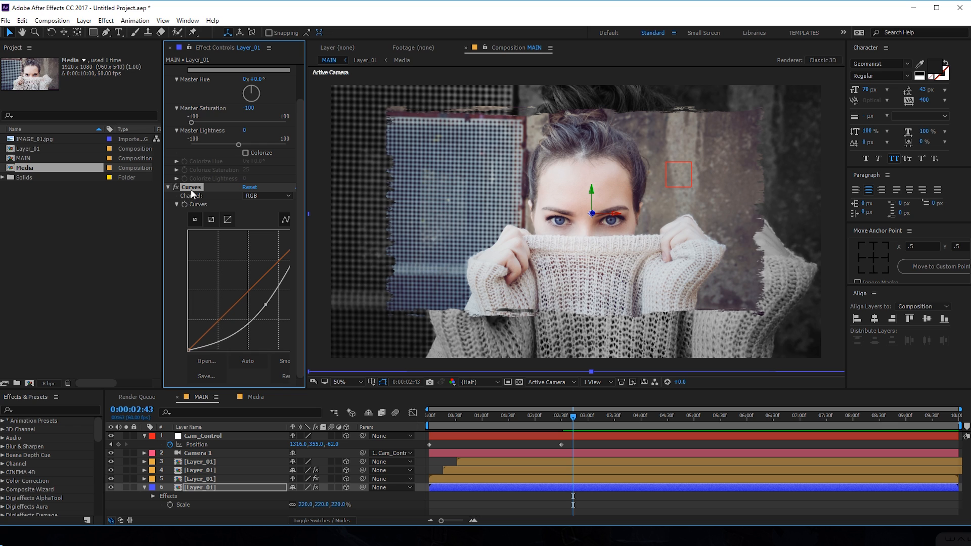
Step: Copy the Curves effect to the Layer_01 copies in rows 5 and 4, and soften the darkening slightly on row 4
left_click_drag(544, 421, 489, 418)
left_click(186, 478)
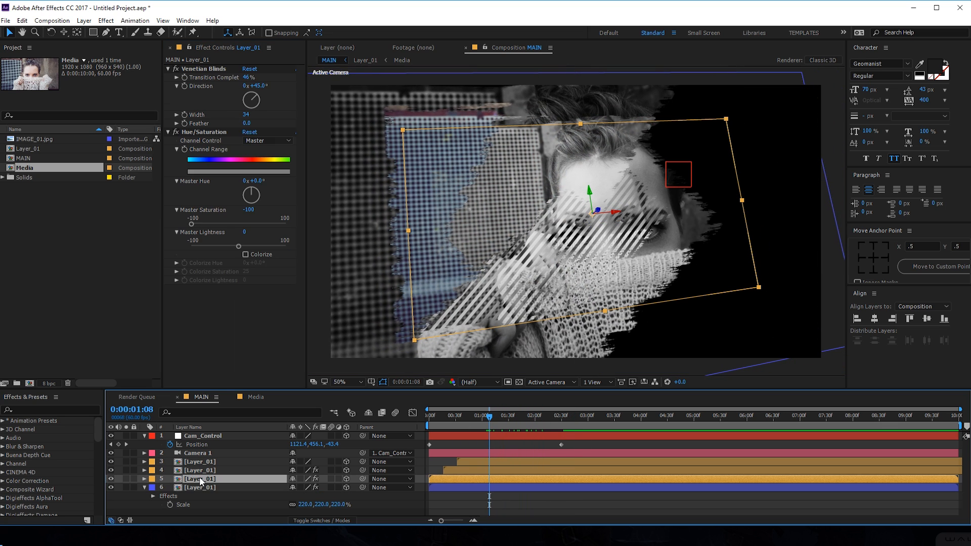
left_click(196, 470)
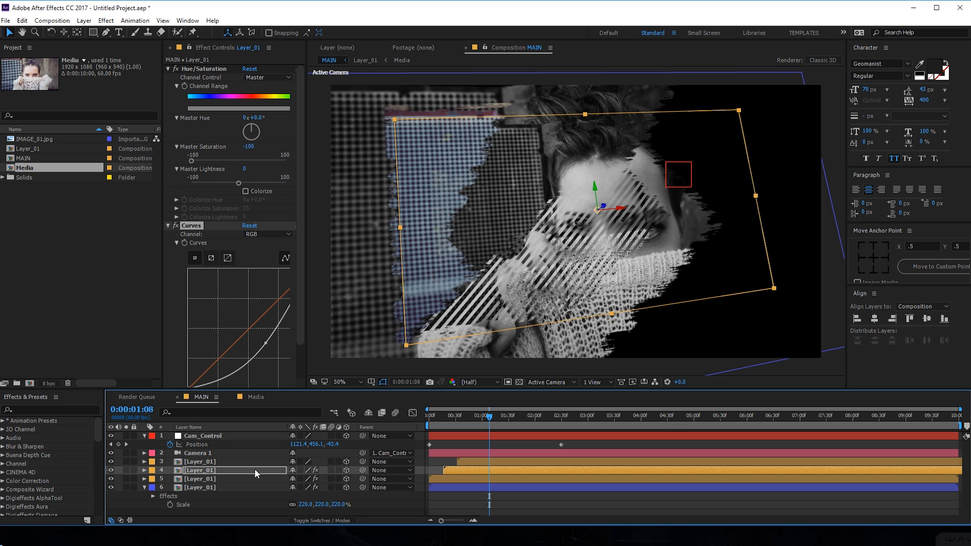
left_click(206, 471)
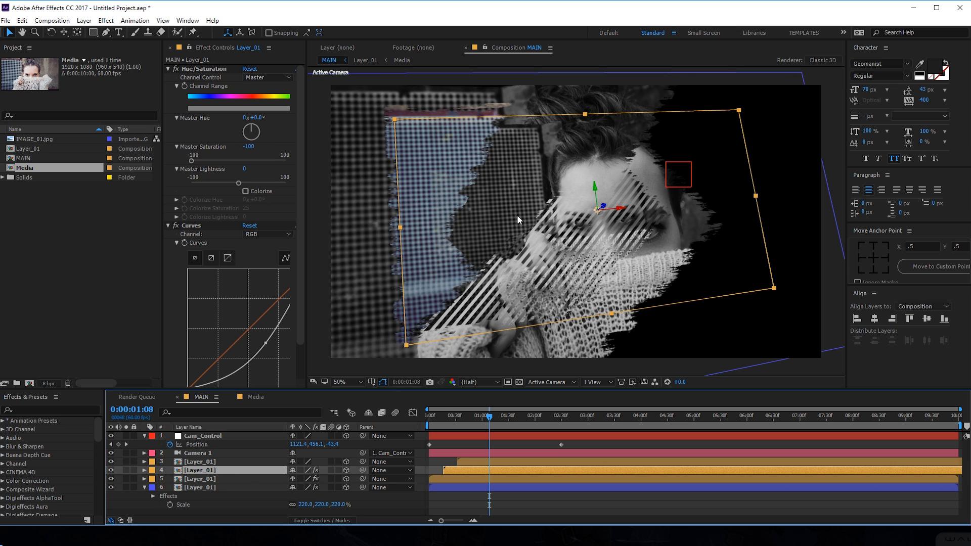
left_click_drag(264, 345, 261, 340)
Step: Create a black 1920 x 1080 px solid named BG and place it beneath all other layers
left_click(144, 488)
left_click(202, 487)
left_click(193, 498)
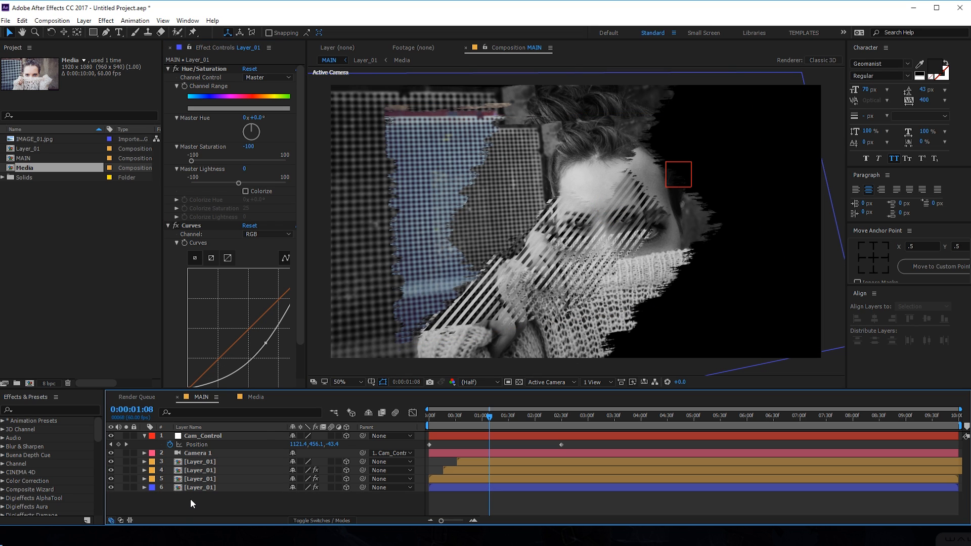
key("ctrl+y")
type("BG")
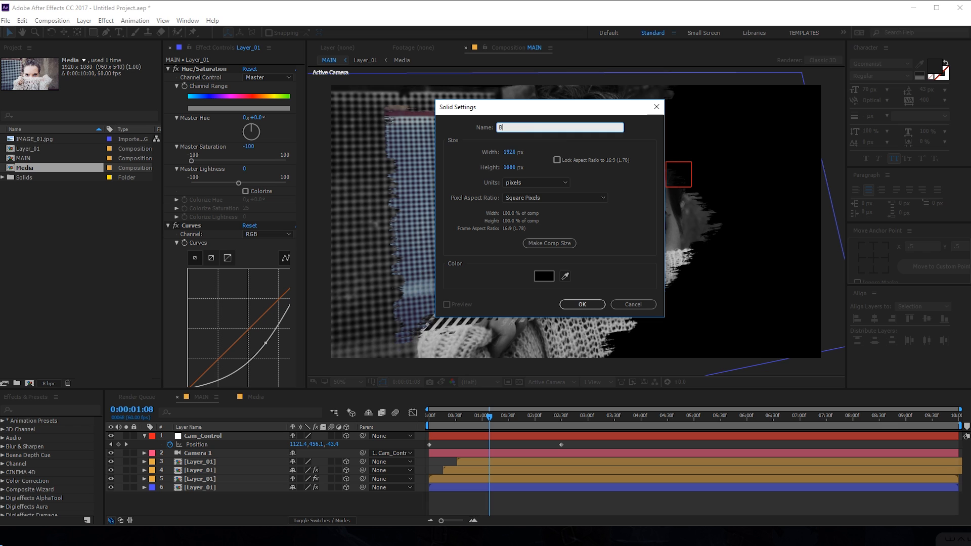
left_click(579, 303)
left_click_drag(213, 439, 205, 518)
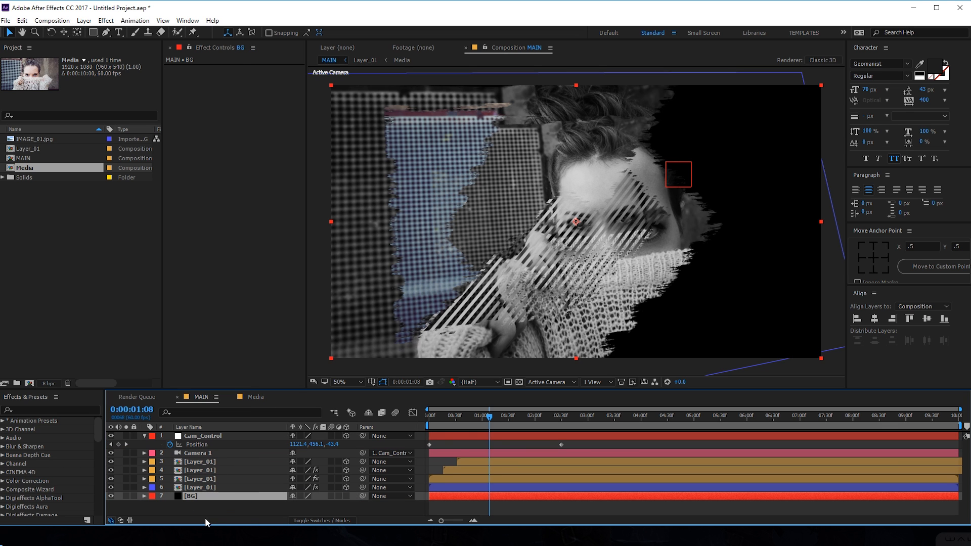
Step: Set the blue-labelled Layer_01's opacity to 25%
left_click(200, 487)
key("t")
left_click_drag(294, 496, 260, 499)
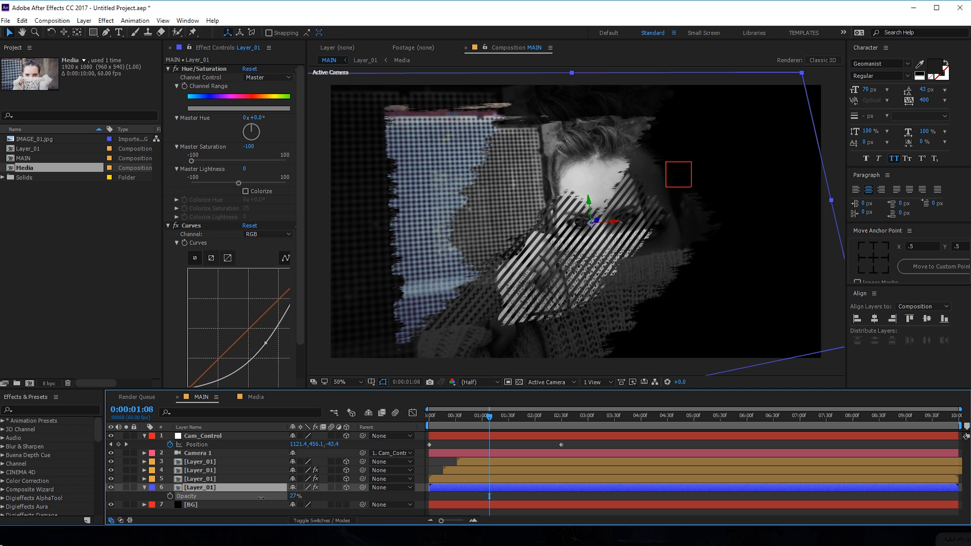
type("25")
key("Return")
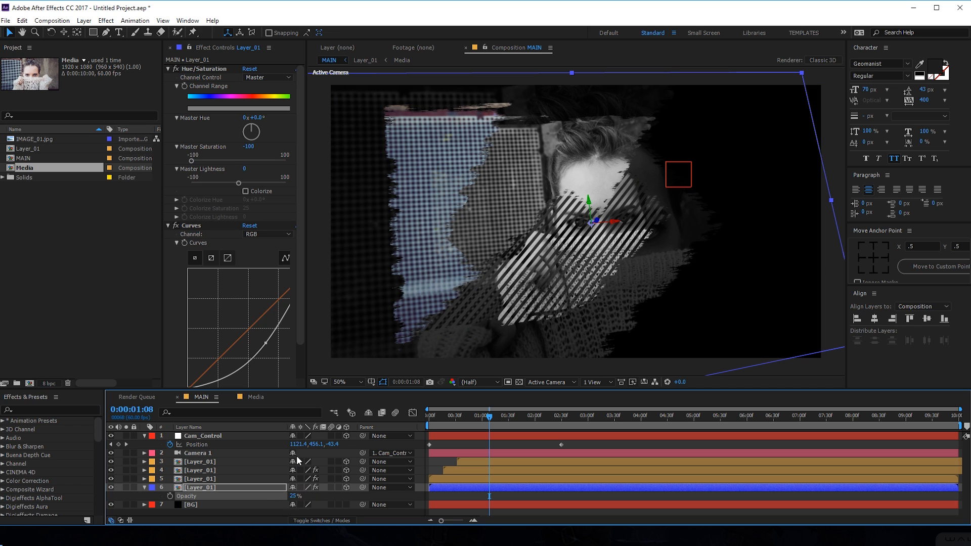
left_click(143, 488)
left_click(247, 511)
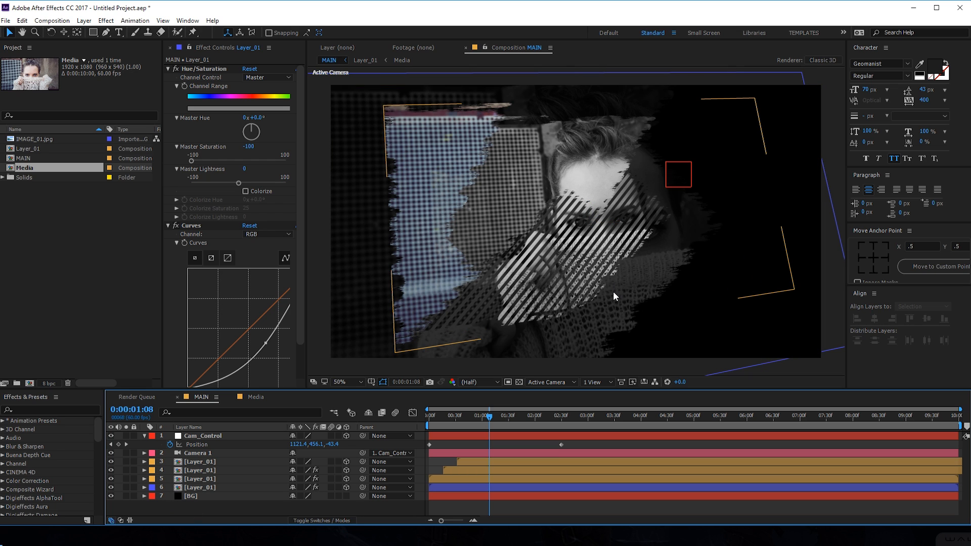
Step: Add a Drop Shadow to the topmost Layer_01 with 66% opacity, distance 42 and softness 168
left_click(210, 463)
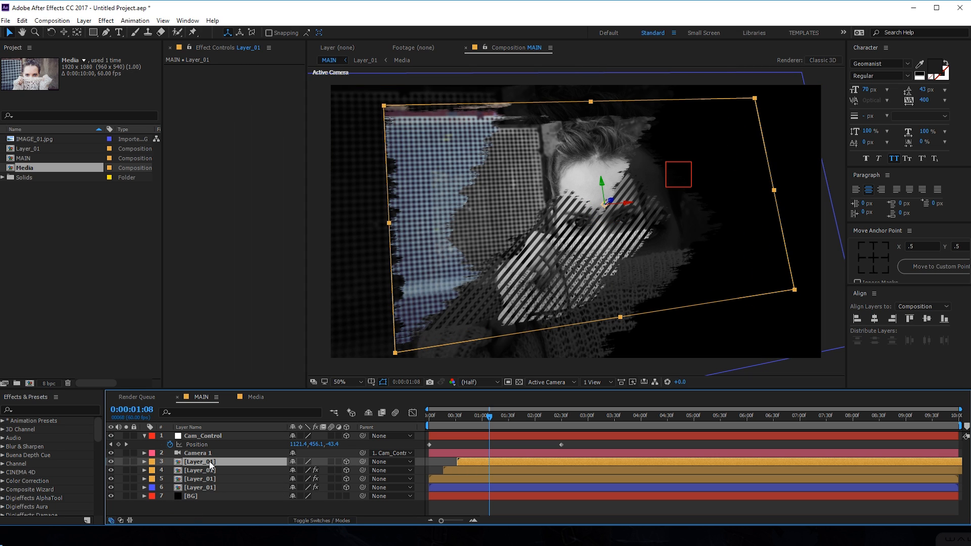
key("ctrl+space")
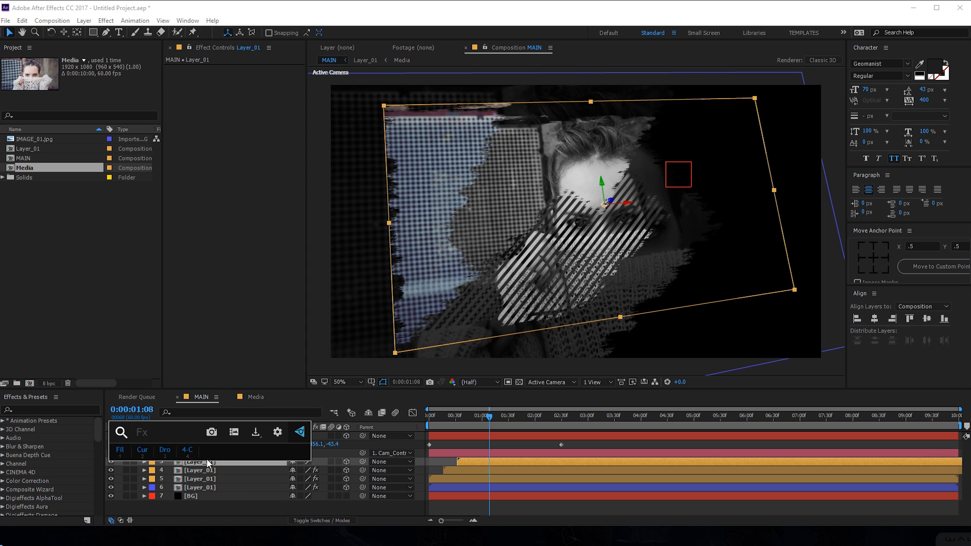
left_click(162, 450)
left_click_drag(247, 127, 261, 127)
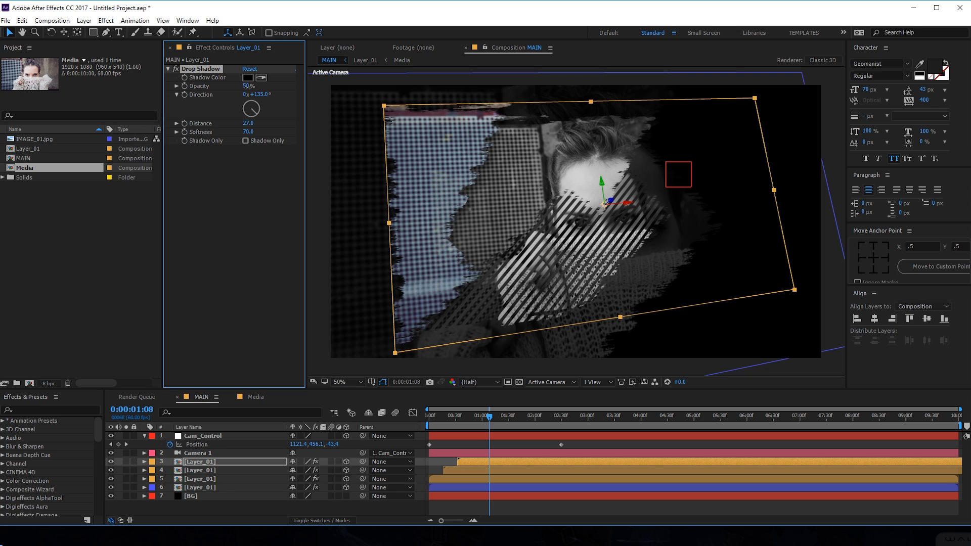
left_click_drag(255, 124, 256, 124)
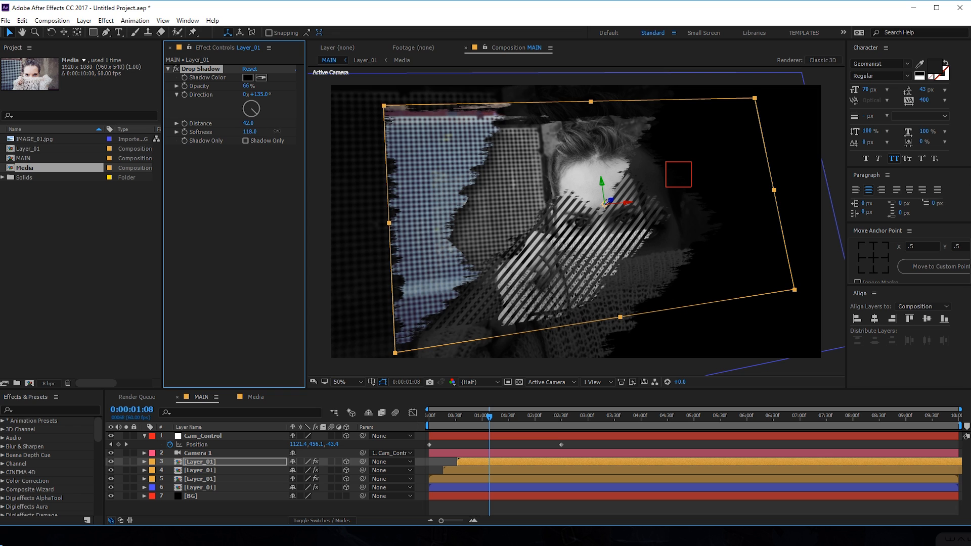
left_click_drag(489, 416, 506, 416)
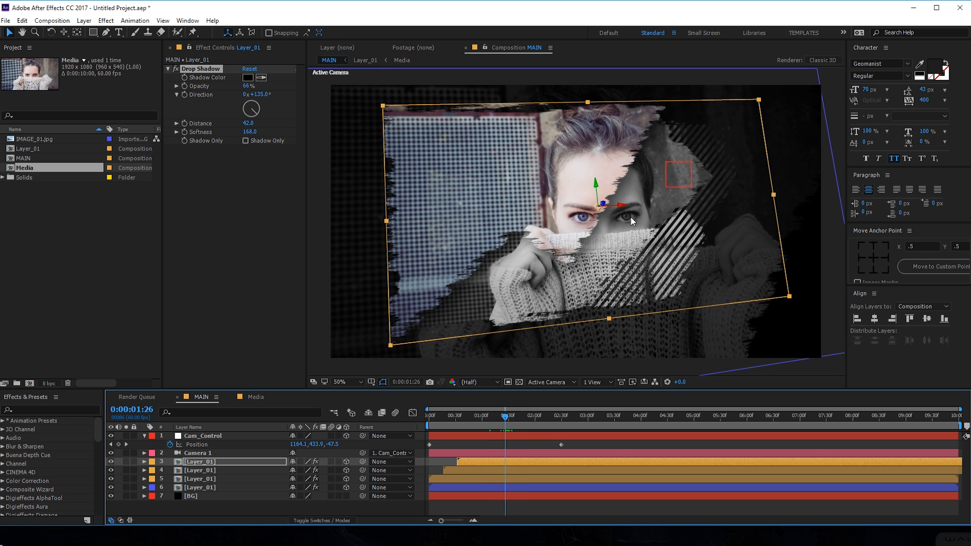
Step: Copy the Drop Shadow effect from the topmost Layer_01 to the Layer_01 copies in rows 4 and 5
left_click(208, 70)
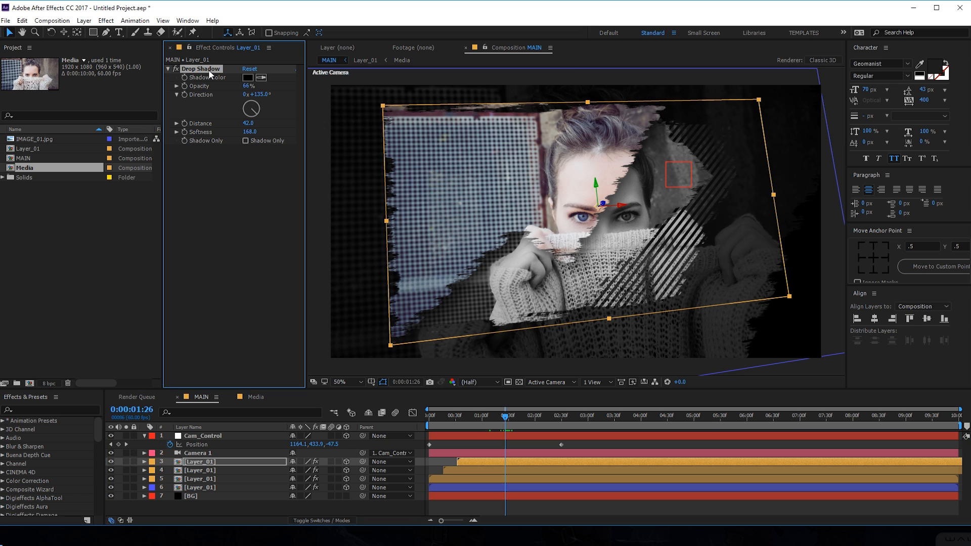
left_click(210, 471)
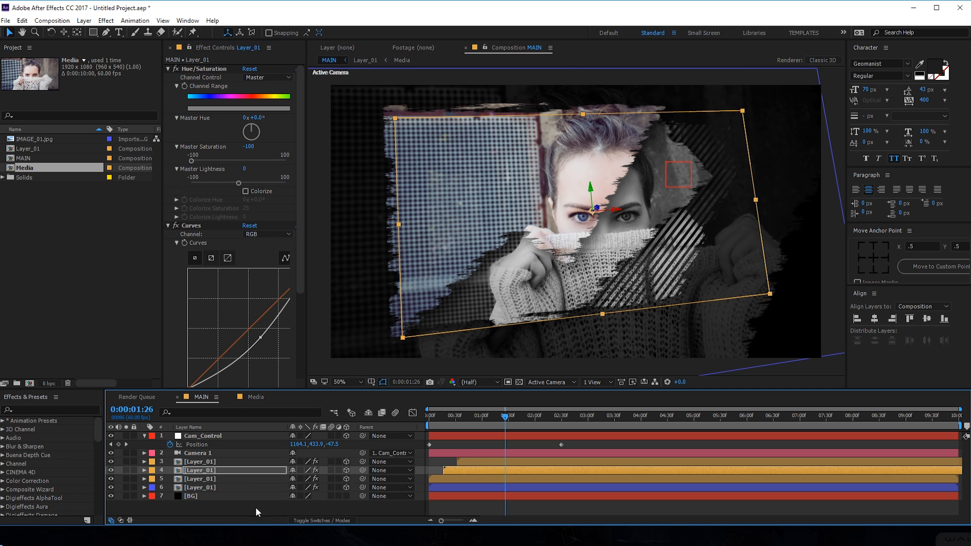
left_click(217, 482)
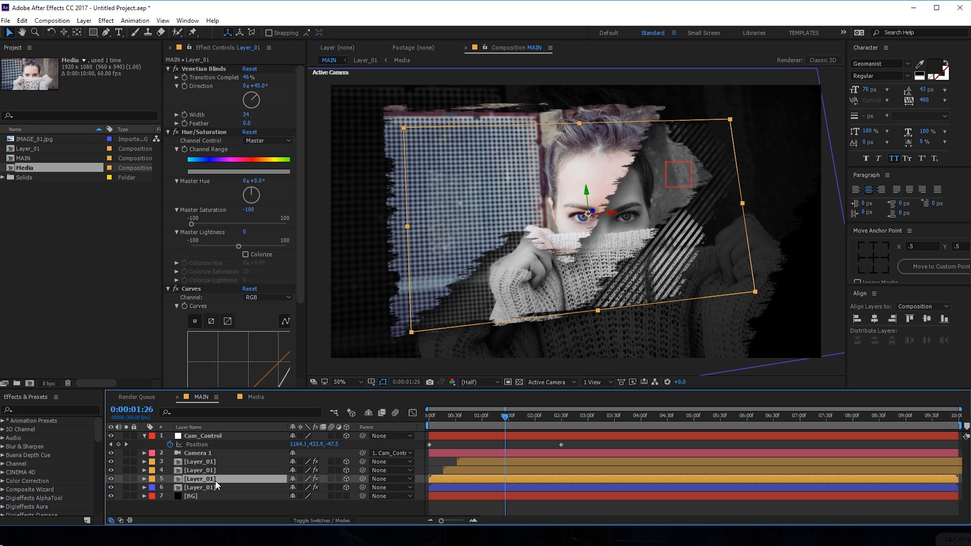
left_click(477, 506)
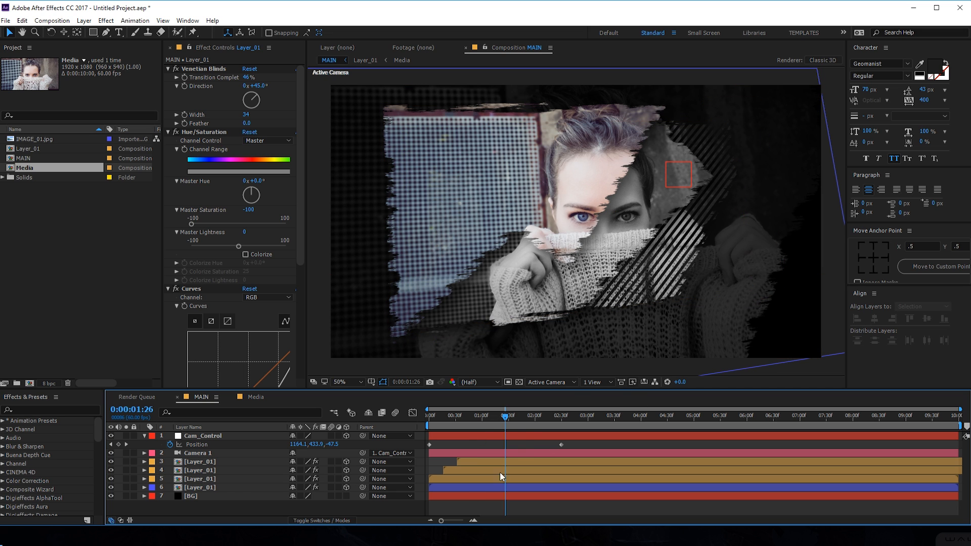
Step: Apply Easy Ease to all of Cam_Control's Position and Rotation keyframes and show their speed graph
left_click_drag(506, 422, 584, 422)
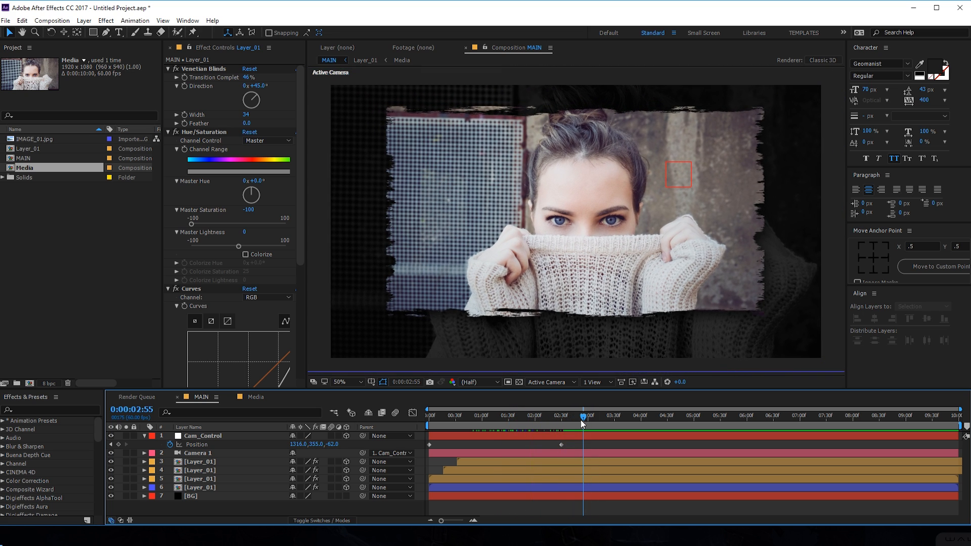
left_click(562, 436)
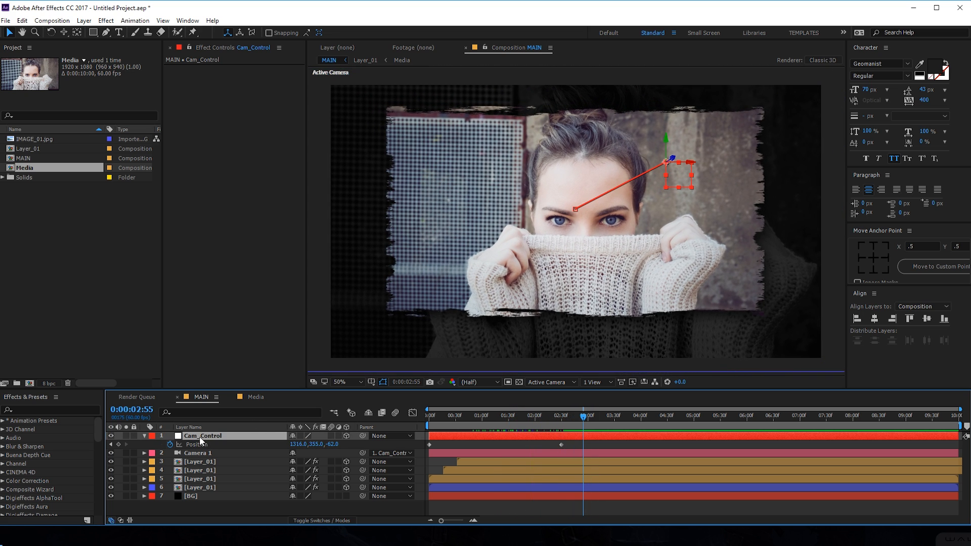
key("u")
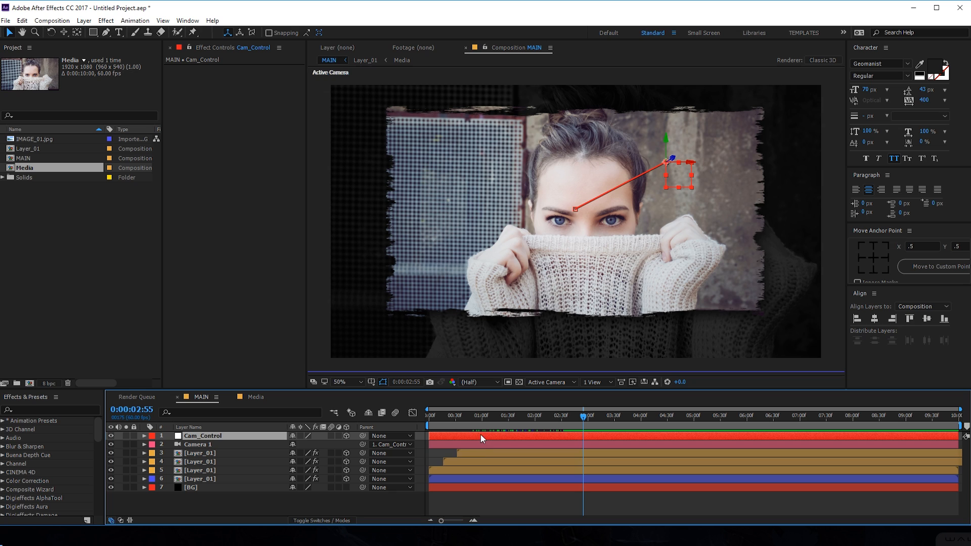
key("u")
left_click_drag(574, 444, 421, 486)
key("F9")
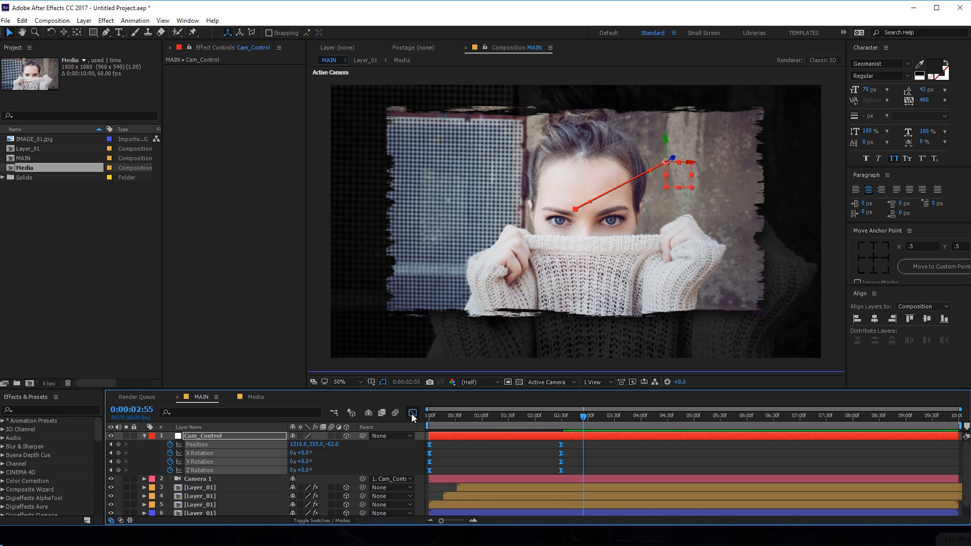
left_click(413, 414)
right_click(563, 457)
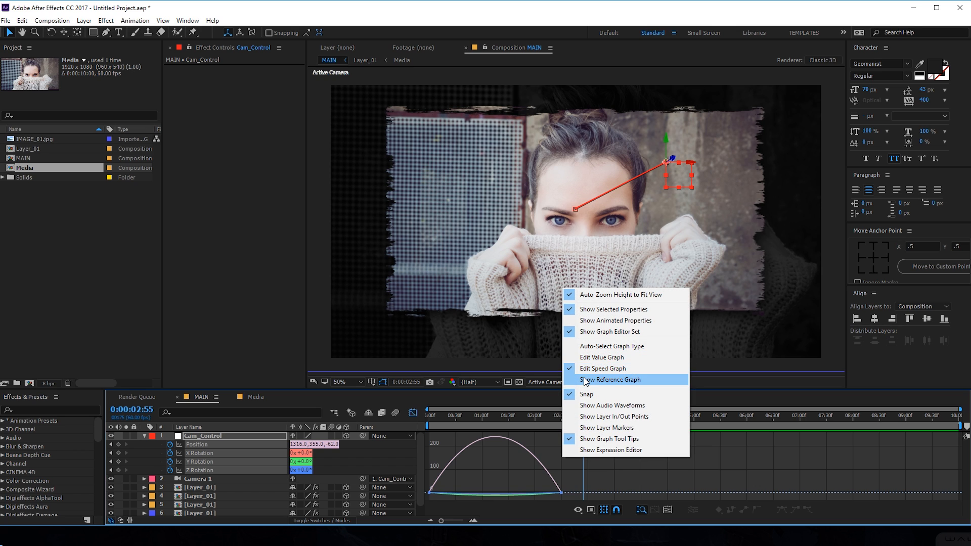
left_click(599, 369)
Step: Lengthen the ease into Cam_Control's final keyframes in the speed graph and preview the move from the start
left_click_drag(575, 470, 494, 494)
left_click_drag(441, 418, 403, 430)
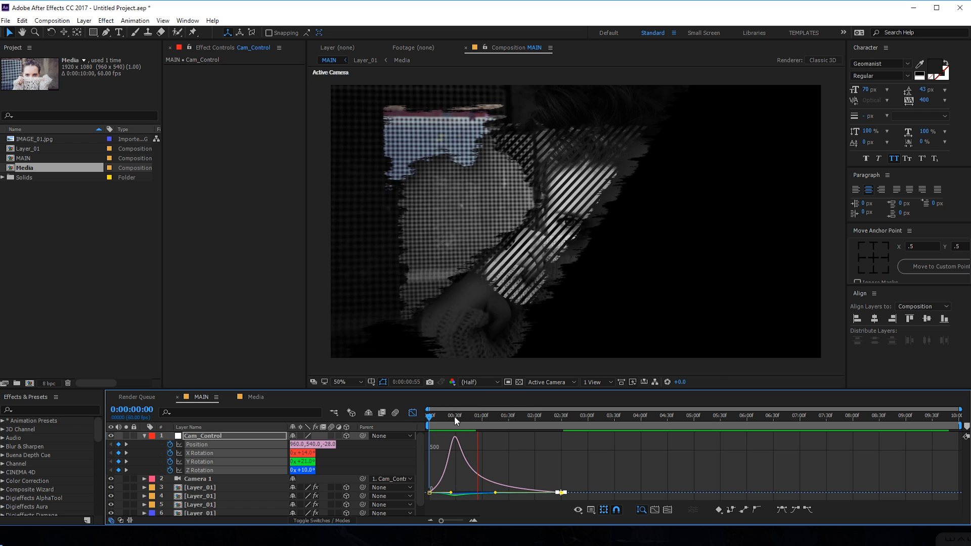
left_click(437, 419)
left_click_drag(438, 422, 479, 424)
Step: Lengthen the ease out of Cam_Control's starting keyframes and preview the camera move from 0:00:00:00
left_click(430, 492)
left_click_drag(451, 493, 469, 492)
left_click_drag(437, 418, 418, 421)
key("space")
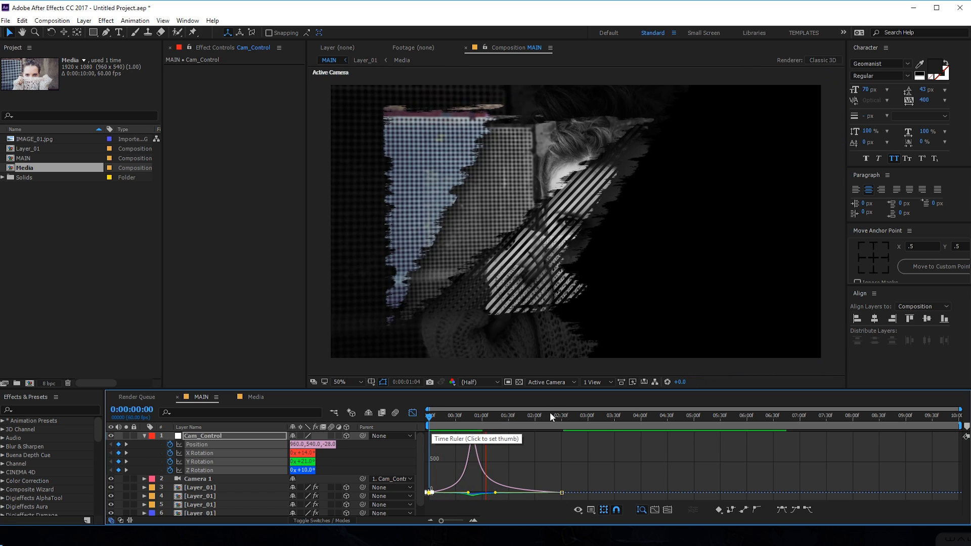
key("space")
key("space")
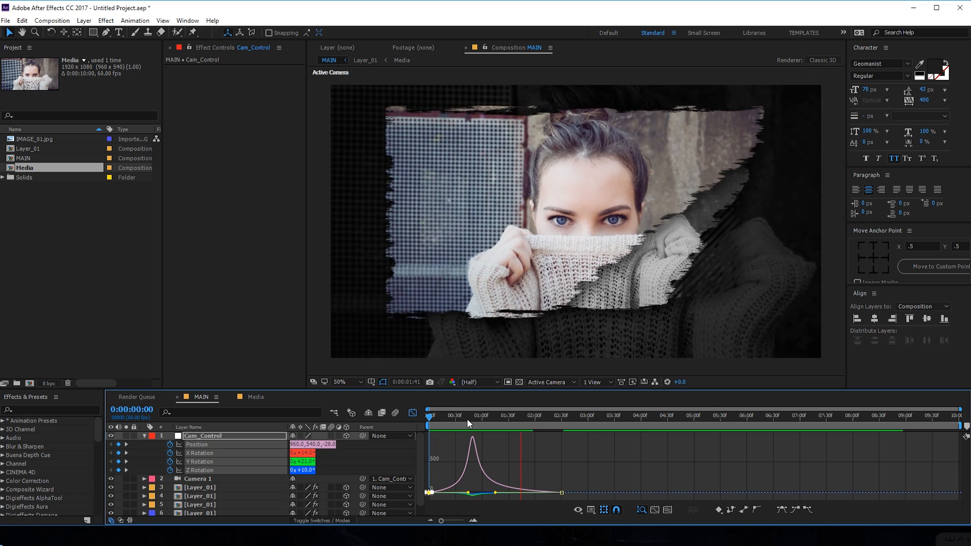
Step: Undo the ease adjustments on Cam_Control's first and last keyframes, including another try at reshaping the starting ease
left_click(467, 418)
key("ctrl+z")
key("ctrl+z")
left_click_drag(581, 470, 533, 503)
left_click_drag(450, 491, 462, 492)
key("ctrl+z")
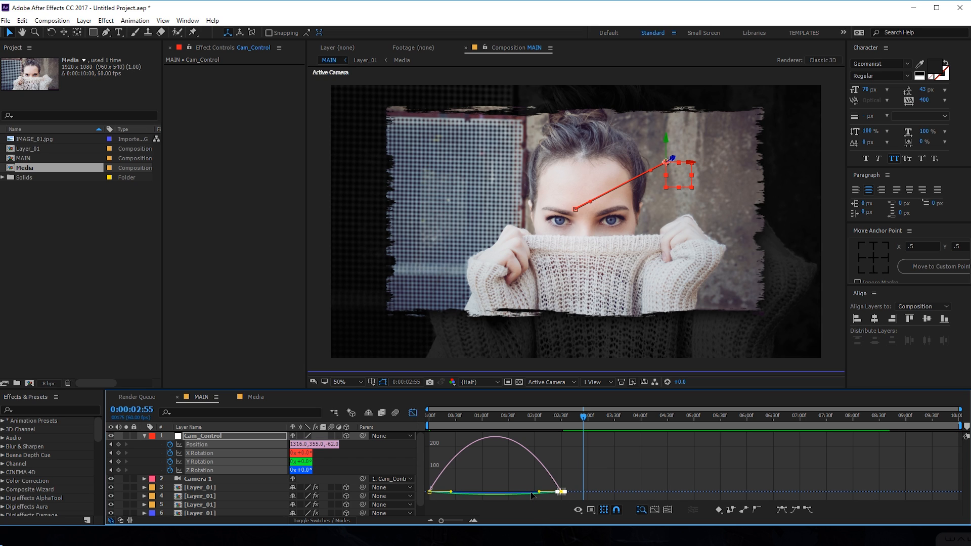
Step: Lengthen the ease at both ends of Cam_Control's keyframes into a central speed peak and preview the move from 0:00:00:00
left_click_drag(540, 492, 519, 492)
left_click_drag(454, 481, 473, 492)
left_click_drag(577, 481, 509, 493)
left_click_drag(436, 417, 409, 428)
key("space")
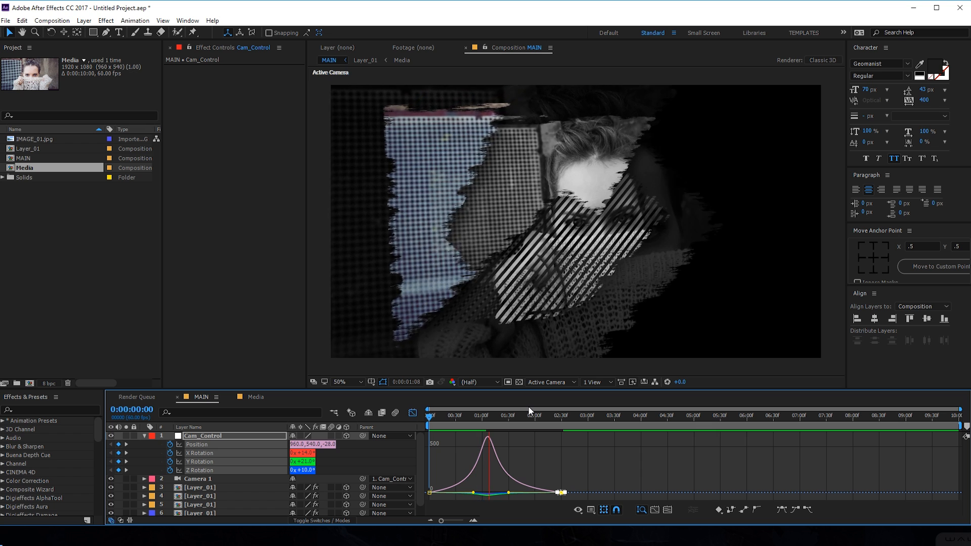
key("space")
key("space")
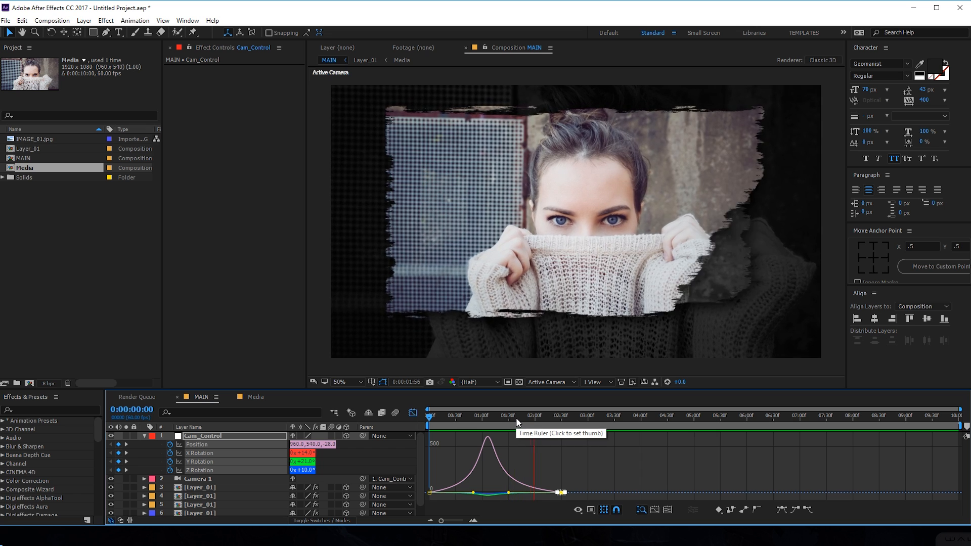
Step: Extend the ease into Cam_Control's final keyframes so the speed peaks sharper and earlier, and preview the move from the start
left_click(473, 416)
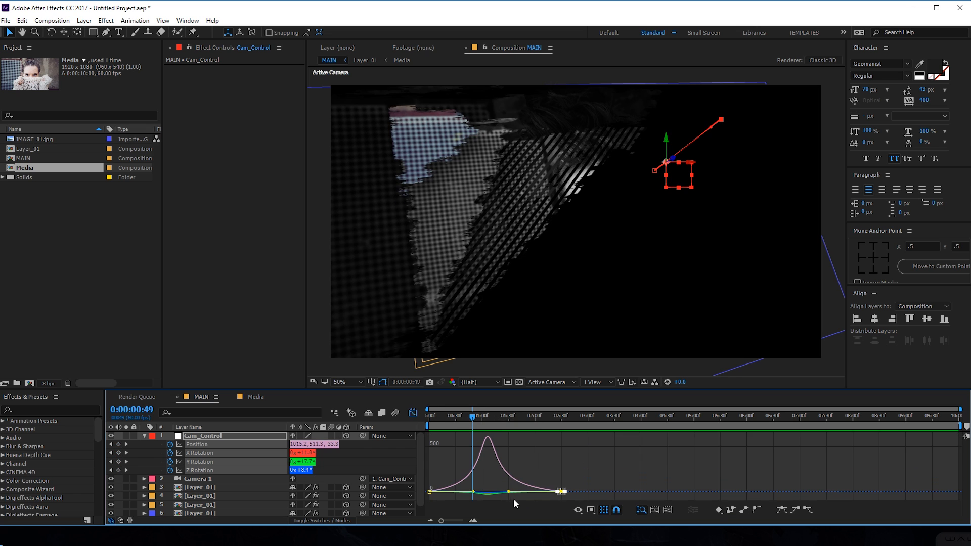
left_click_drag(505, 492, 499, 492)
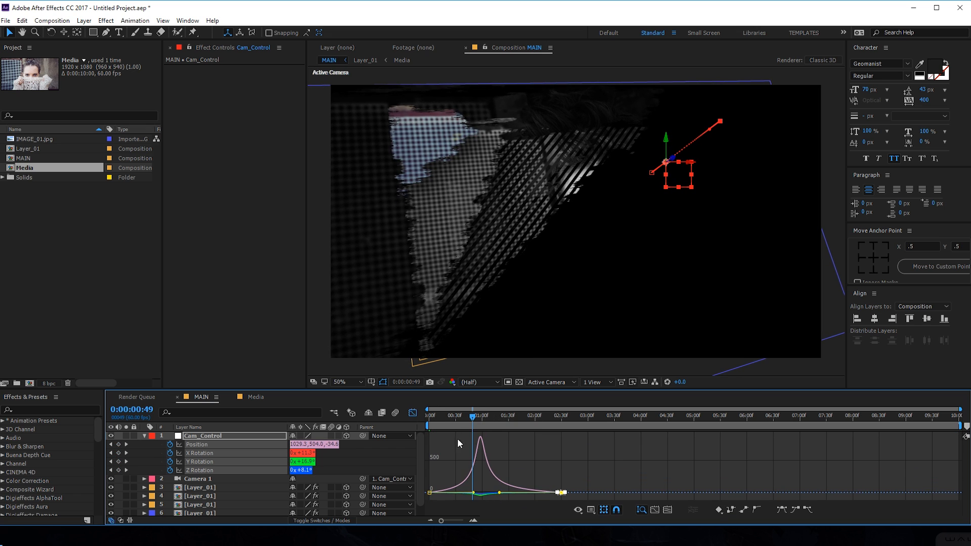
left_click(448, 415)
key("space")
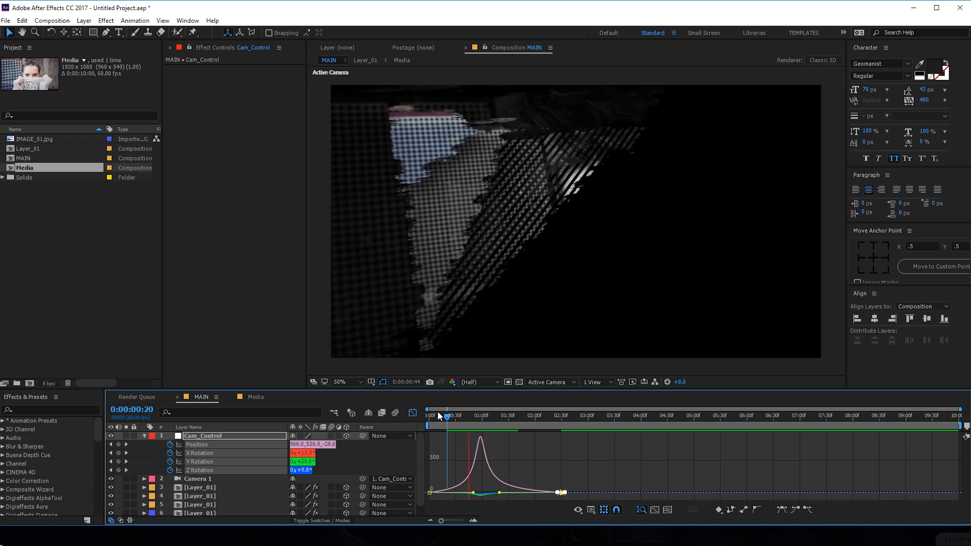
left_click_drag(438, 415, 425, 417)
key("space")
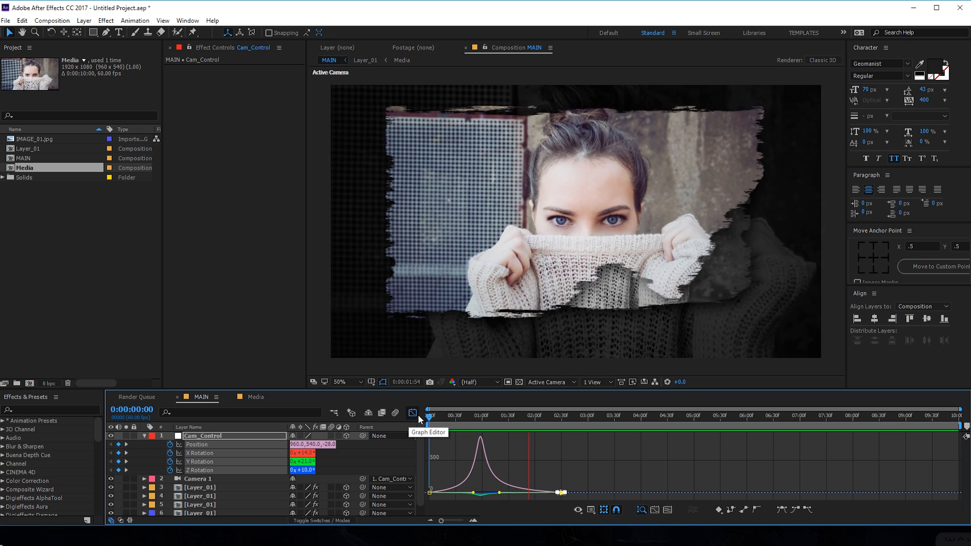
left_click_drag(551, 417, 565, 417)
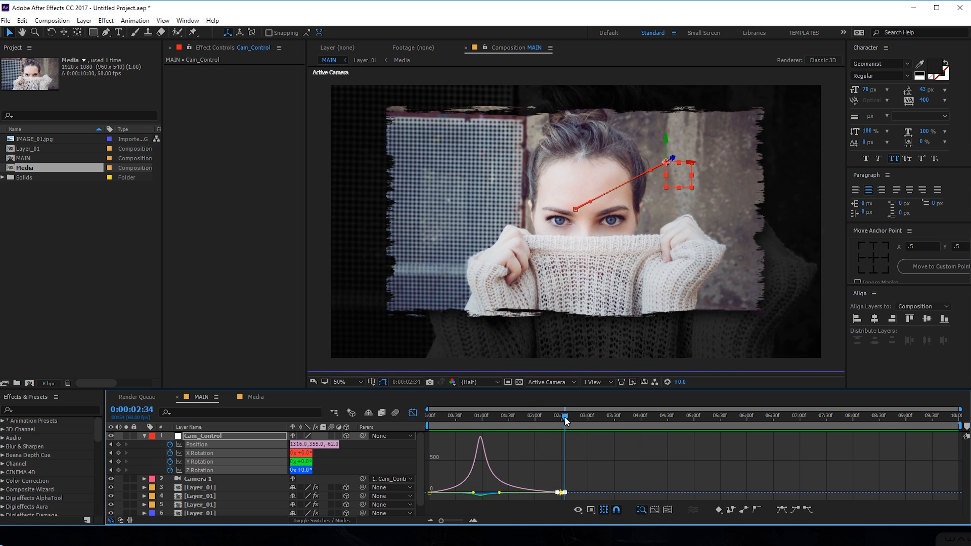
Step: Add a Scale keyframe to Cam_Control at 0:00:00:00, leave the graph view and collapse the layer's properties
left_click(198, 438)
key("s")
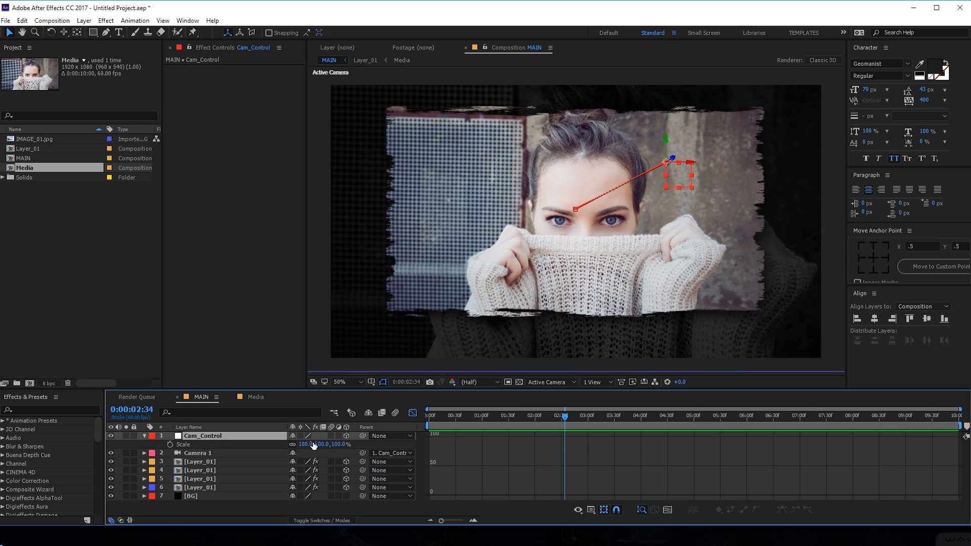
left_click_drag(437, 414, 425, 417)
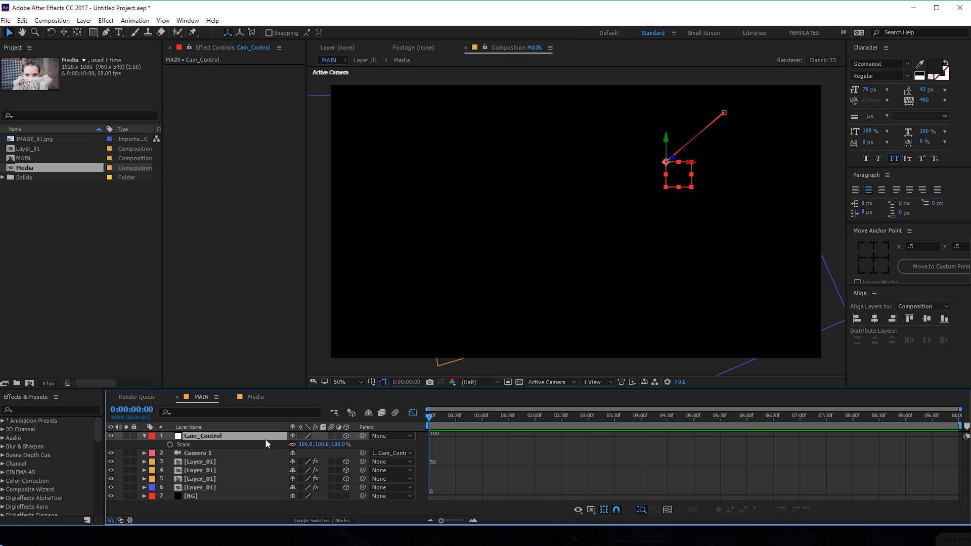
left_click(170, 444)
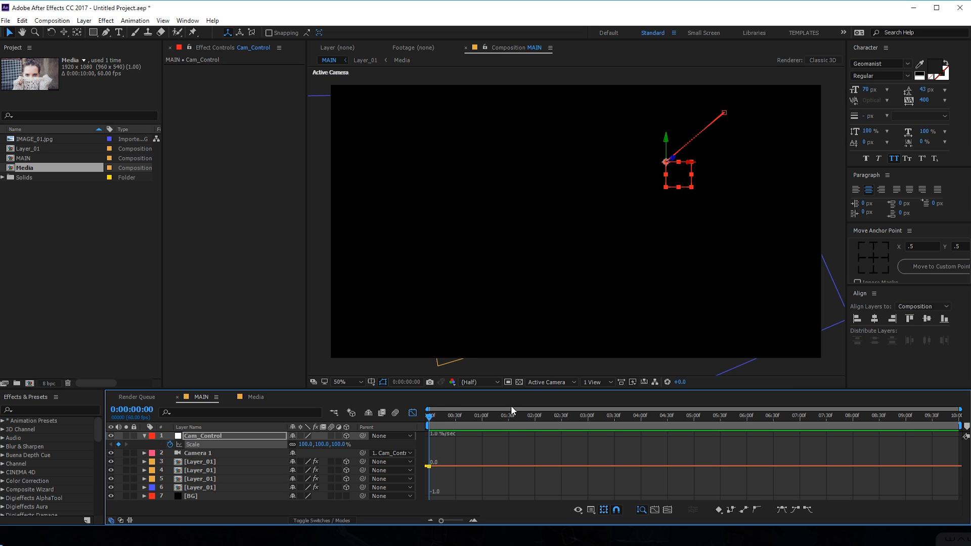
left_click(412, 415)
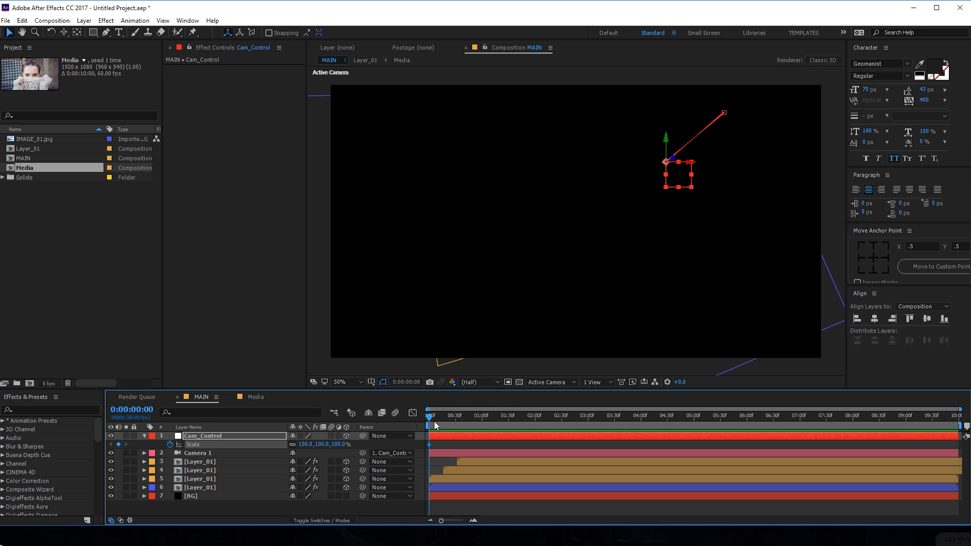
left_click(202, 436)
key("p")
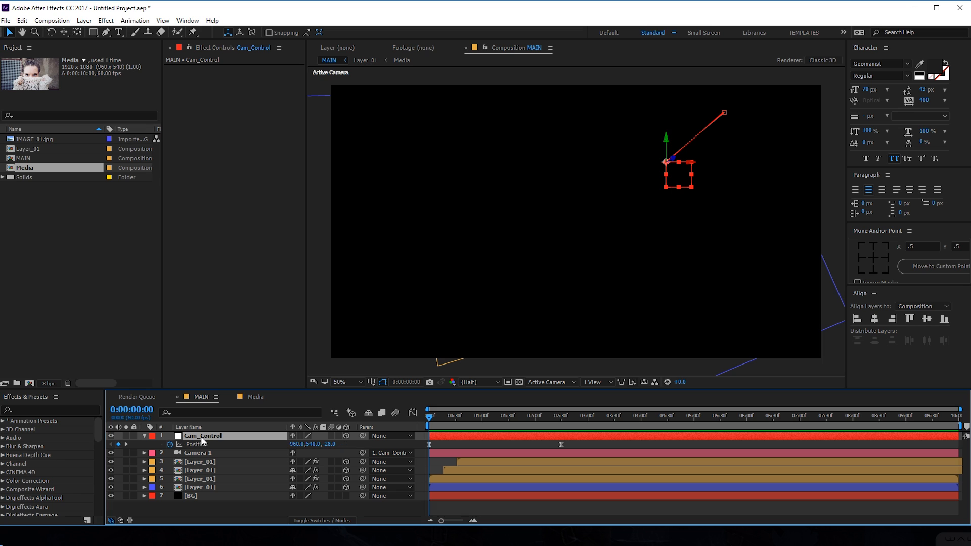
left_click(146, 435)
left_click(188, 497)
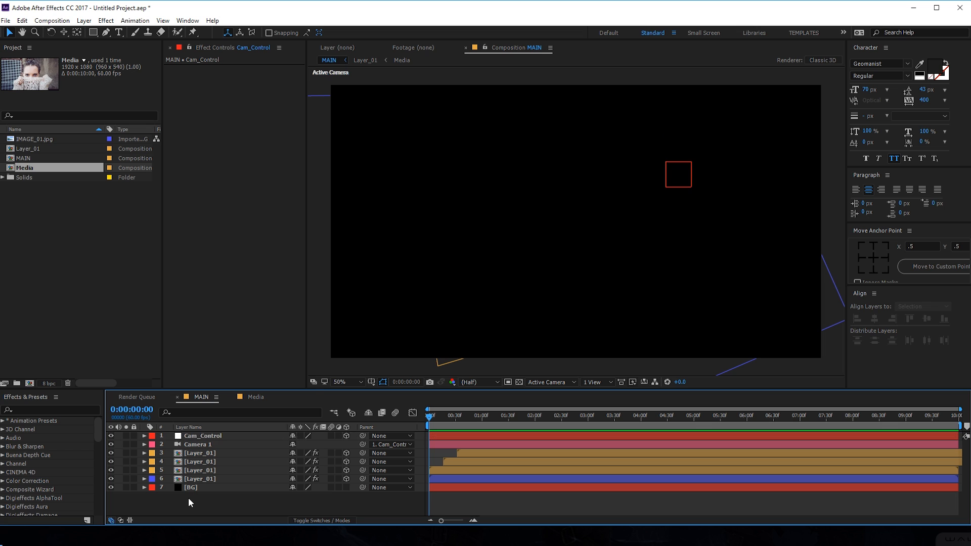
Step: Create a null object in the MAIN composition and rename it Zoom
right_click(188, 498)
mouse_move(295, 390)
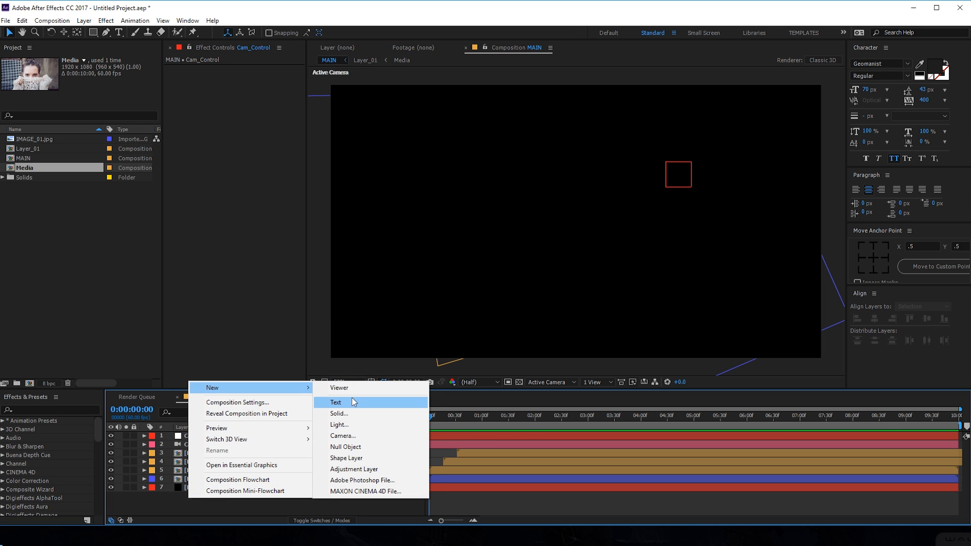
left_click(337, 445)
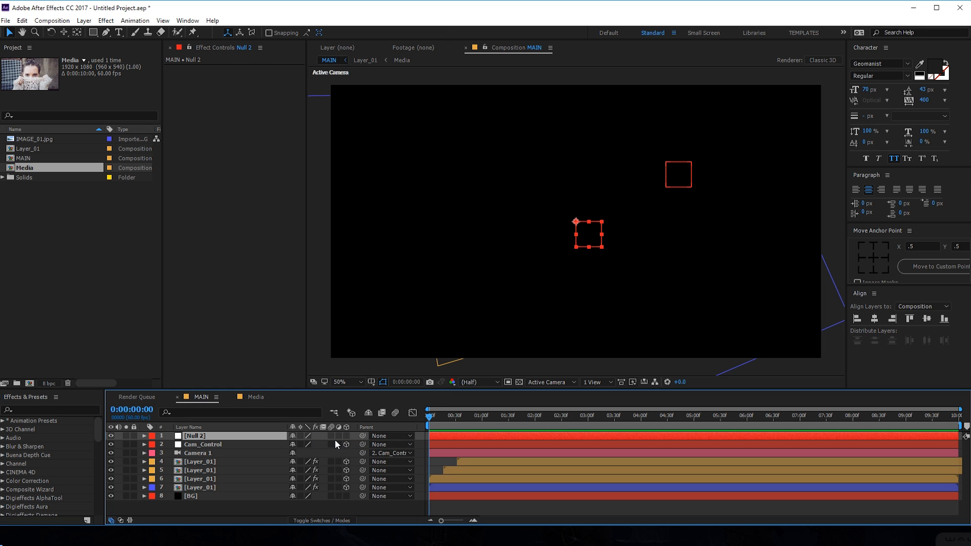
key("Return")
type("Zoom")
key("Return")
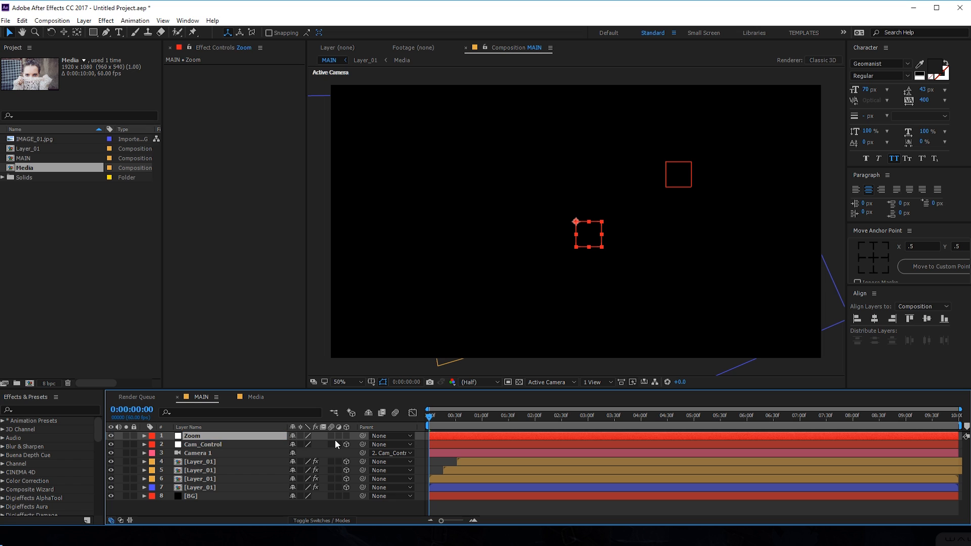
Step: Make the Zoom null a 3D layer and parent all four Layer_01 copies to it
left_click(198, 489)
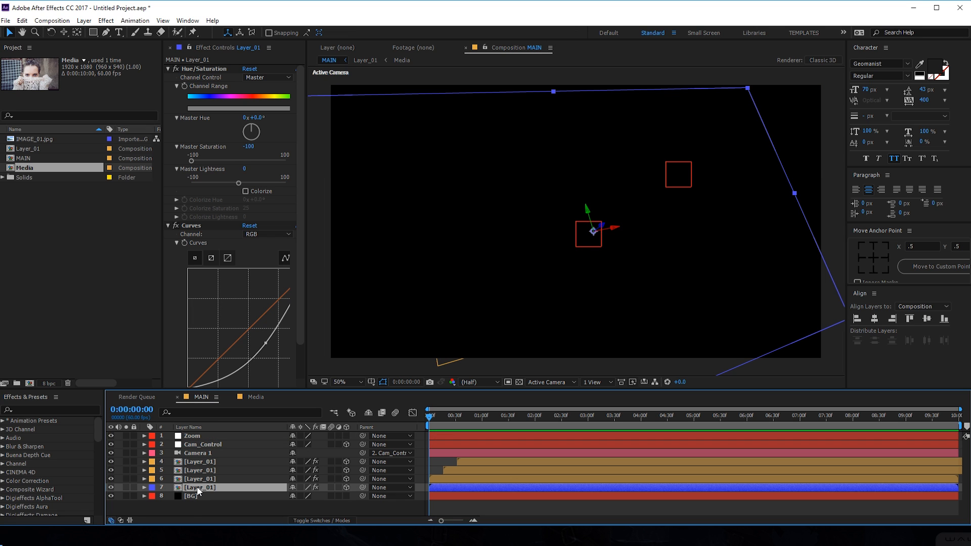
left_click(190, 460, "shift")
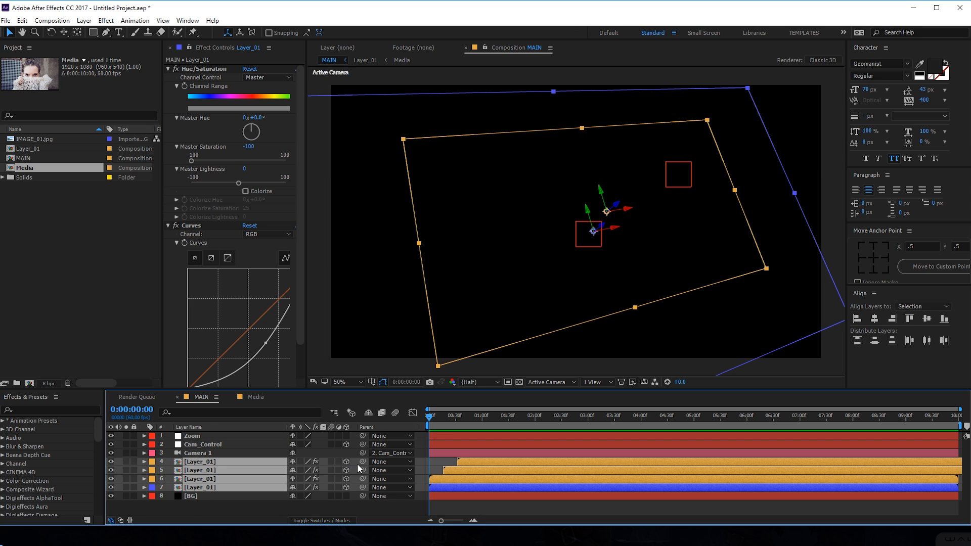
left_click_drag(345, 436, 352, 466)
left_click_drag(245, 442, 198, 436)
left_click(192, 438)
Step: Set a Position keyframe on the Zoom null at 0:00:05:00
left_click_drag(506, 411, 695, 427)
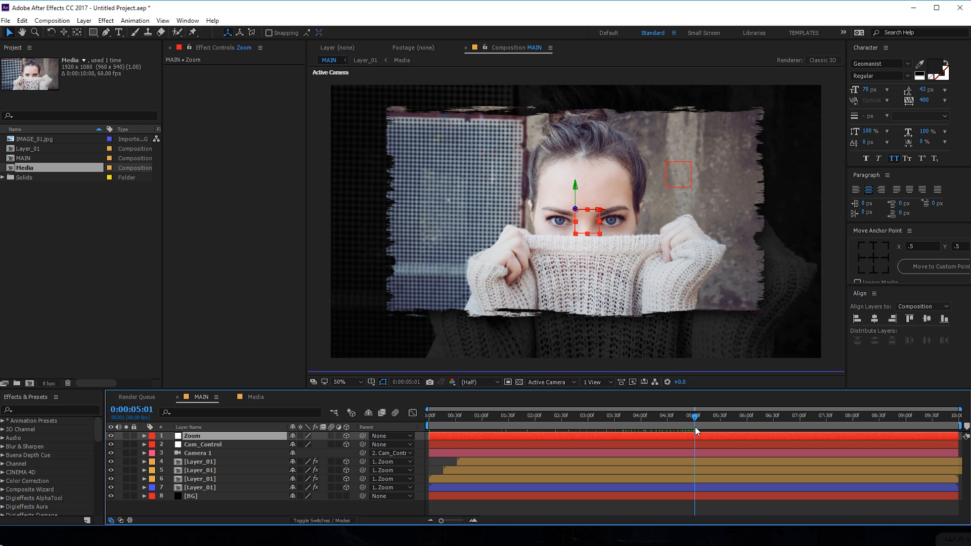
key("Page_Up")
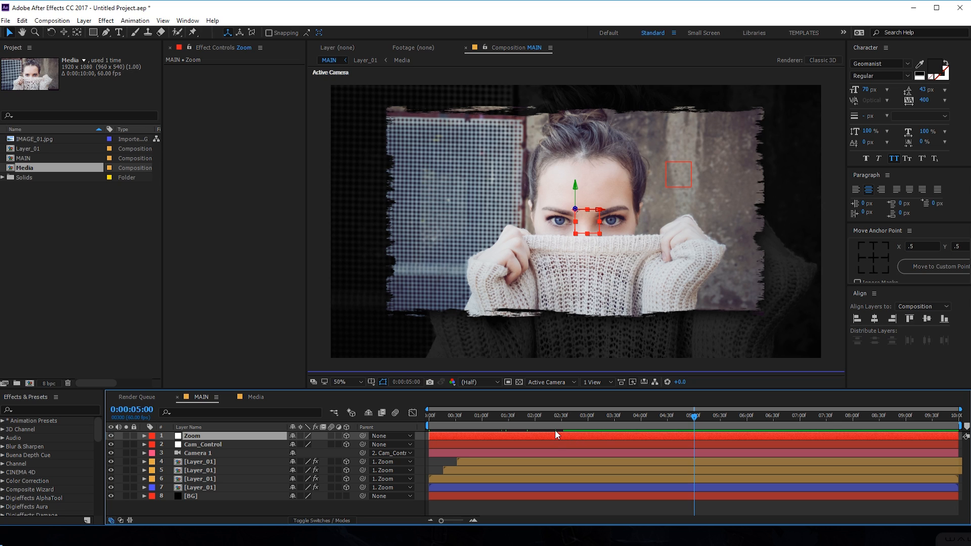
key("p")
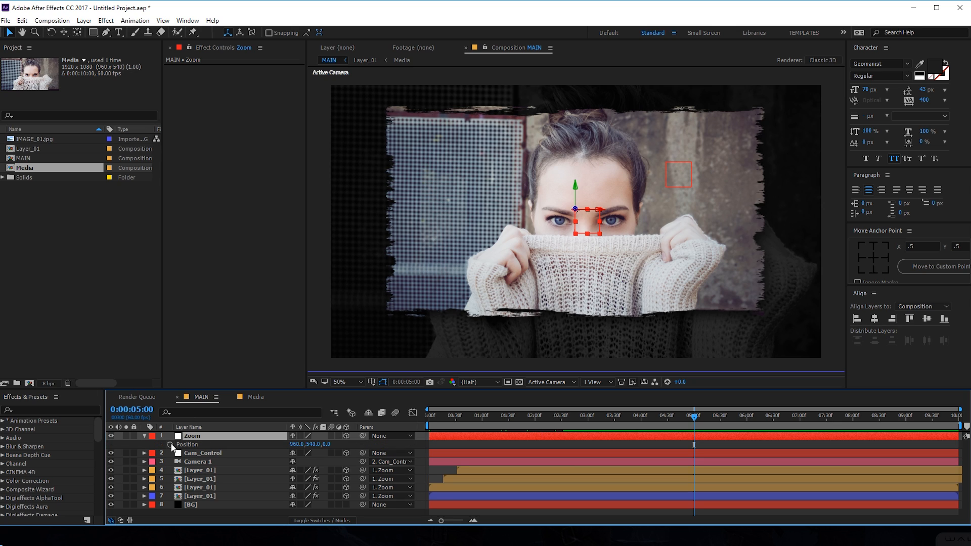
left_click_drag(328, 444, 328, 444)
left_click(170, 445)
Step: Keyframe the Zoom null's Z position at 120 and place that keyframe at the start of the timeline
left_click_drag(693, 416, 466, 418)
left_click_drag(326, 443, 371, 444)
left_click(329, 444)
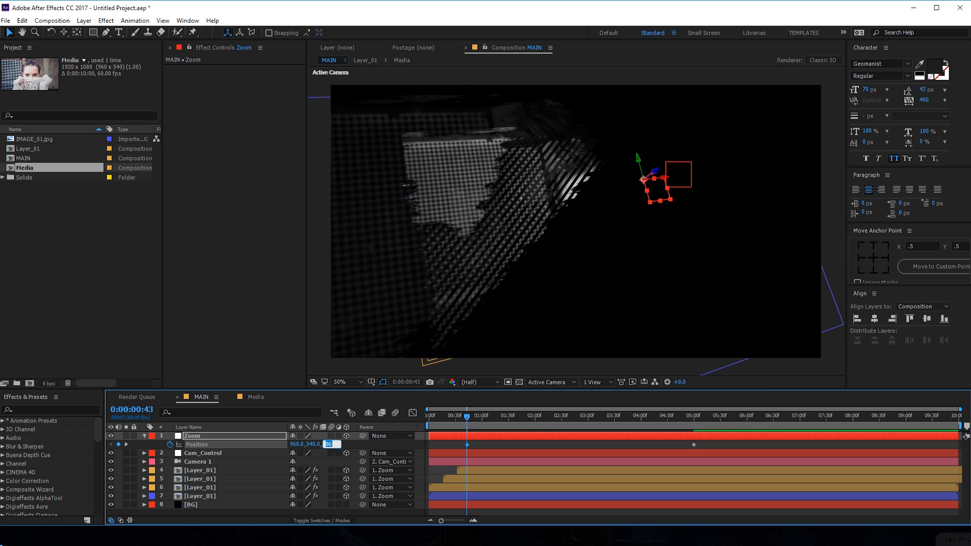
type("120")
key("Return")
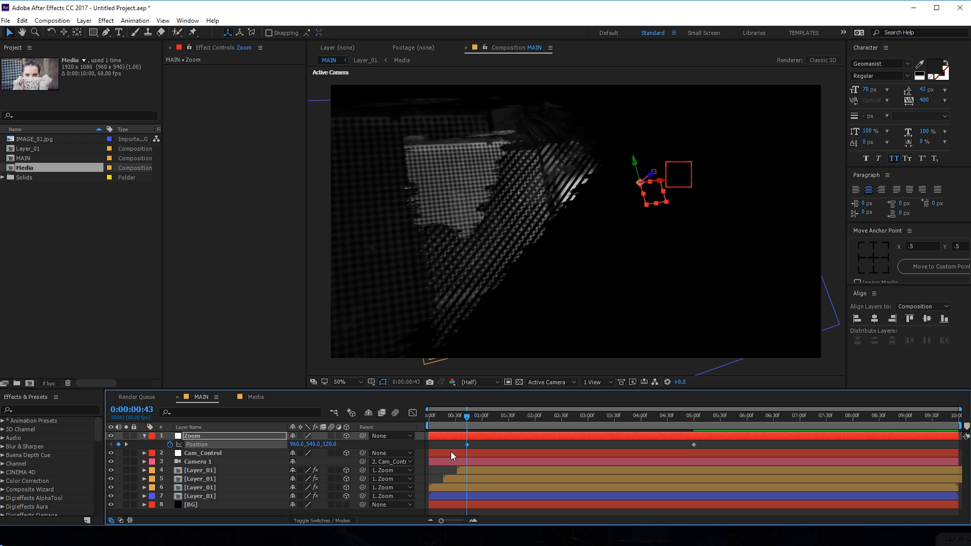
left_click_drag(467, 445, 430, 444)
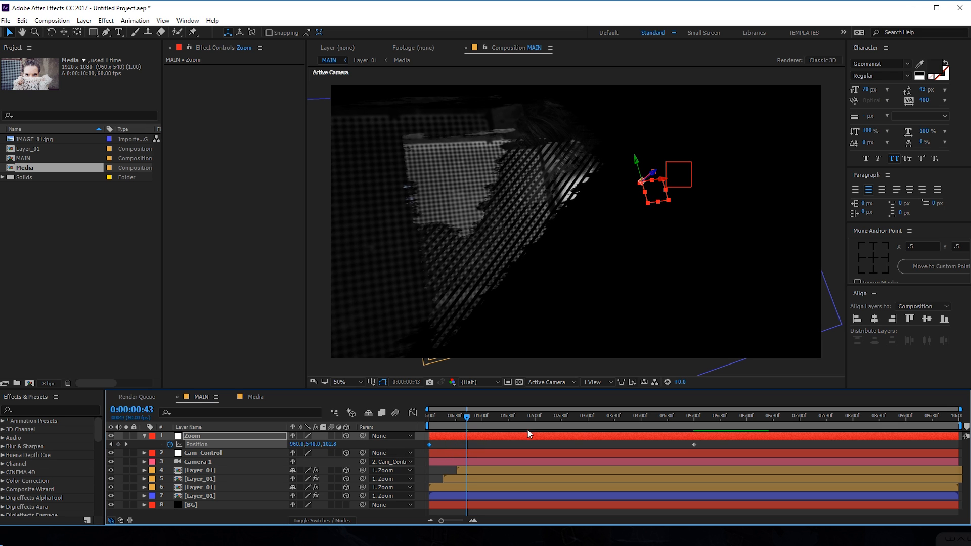
Step: Preview the slow zoom from around 0:00:02:36, once the camera move has ended
left_click(588, 417)
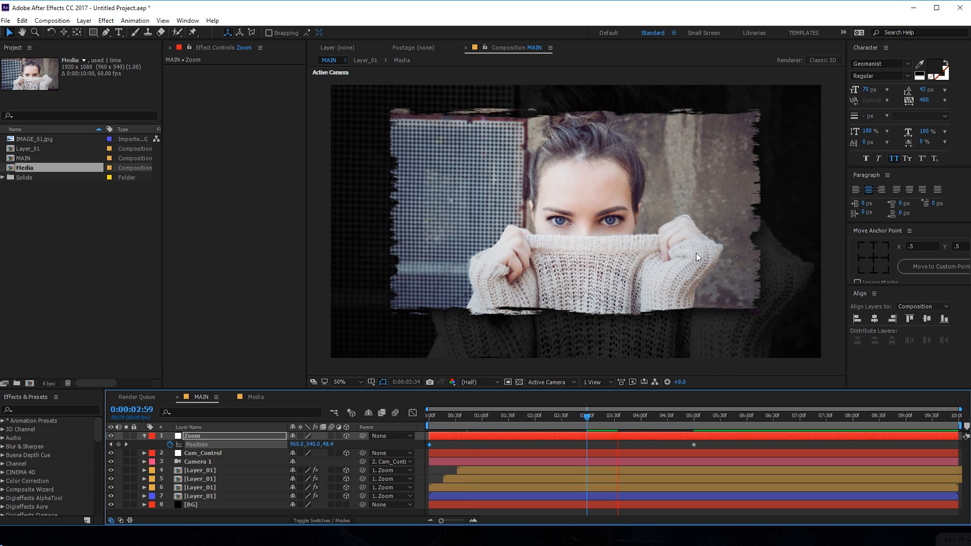
left_click_drag(587, 418, 567, 418)
key("space")
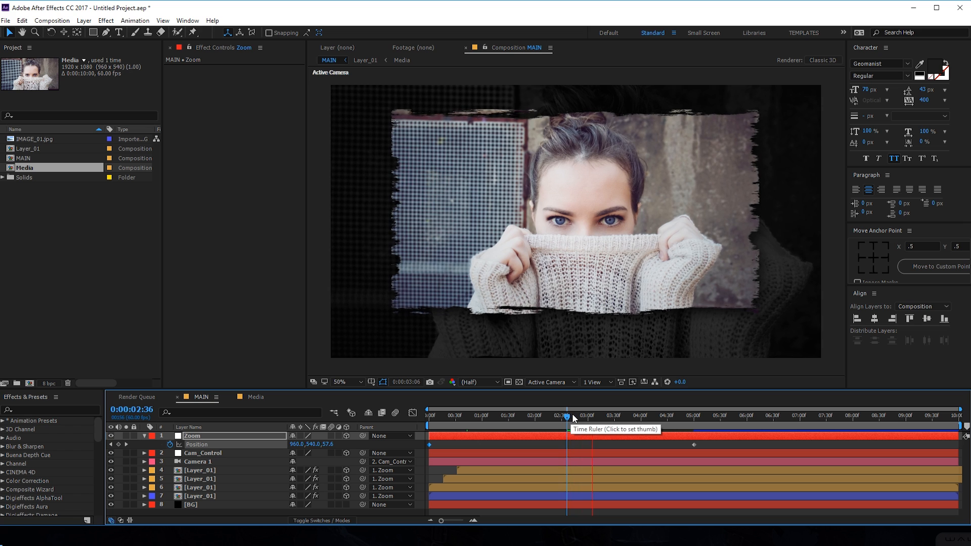
key("space")
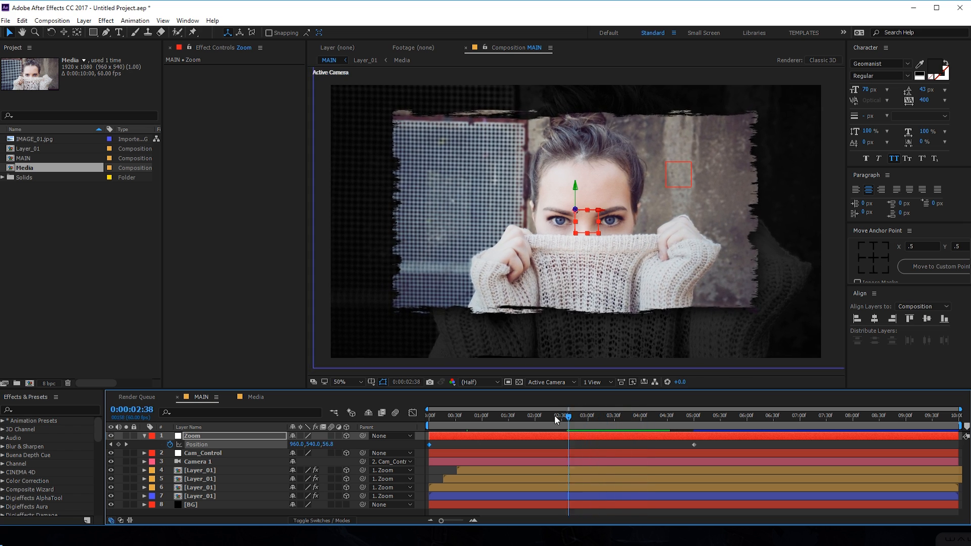
left_click_drag(649, 416, 616, 422)
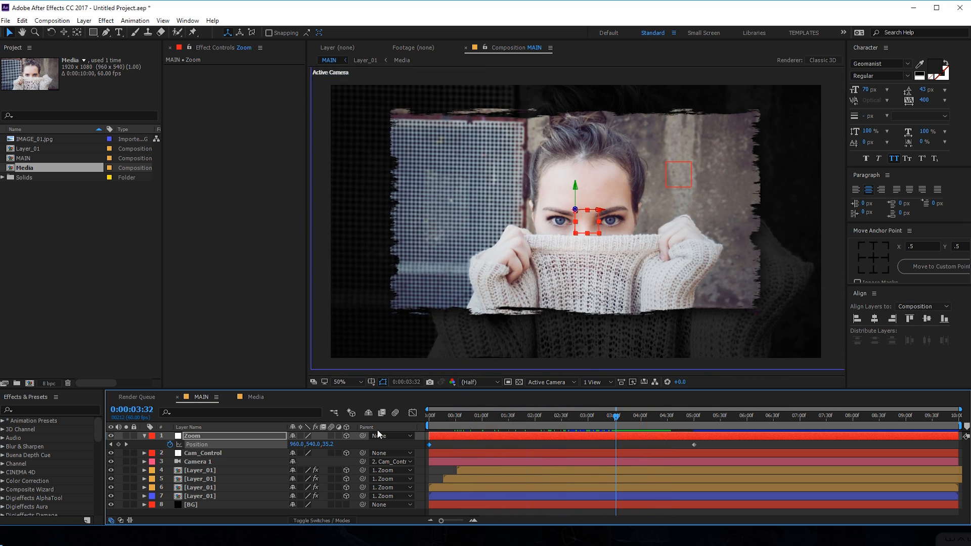
Step: Collapse the Zoom layer, enlarge the timeline area, and create an adjustment layer named OP
left_click(145, 435)
left_click_drag(164, 389, 164, 361)
right_click(187, 490)
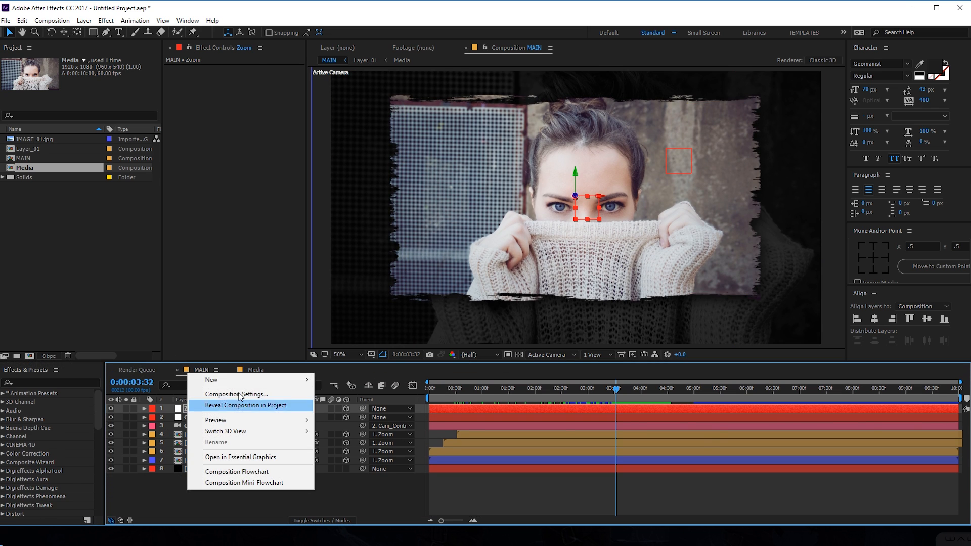
mouse_move(222, 379)
left_click(354, 461)
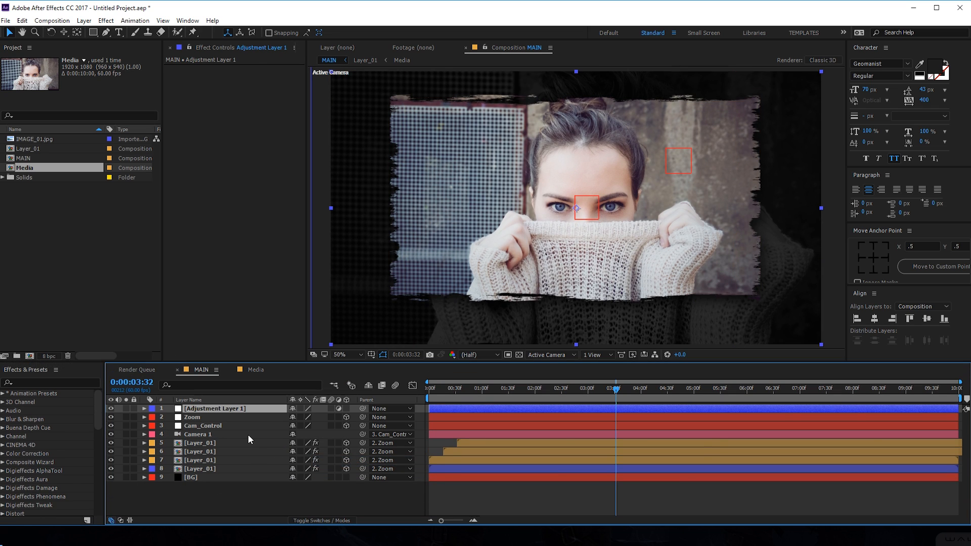
key("Return")
type("OP")
key("Return")
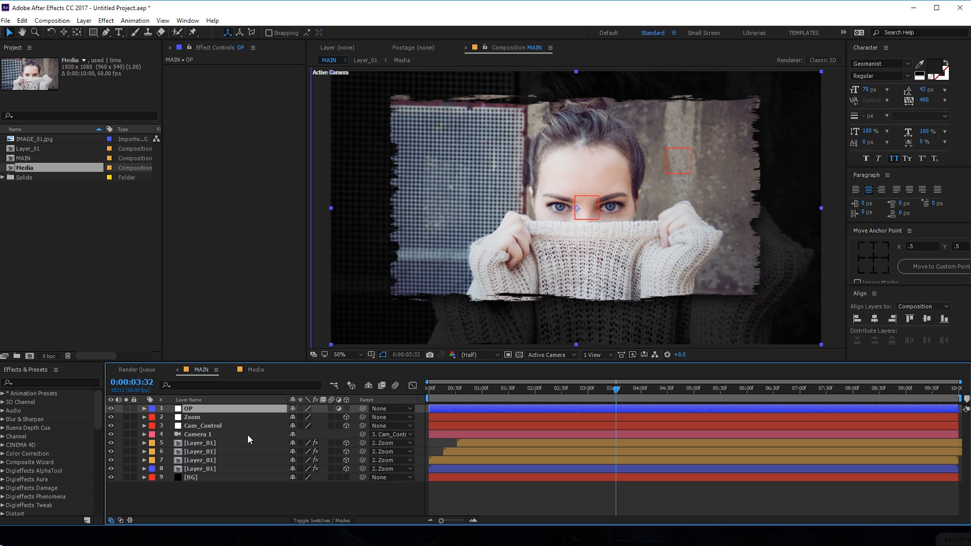
Step: Find the Optics Compensation effect and apply it to the OP adjustment layer
key("ctrl+space")
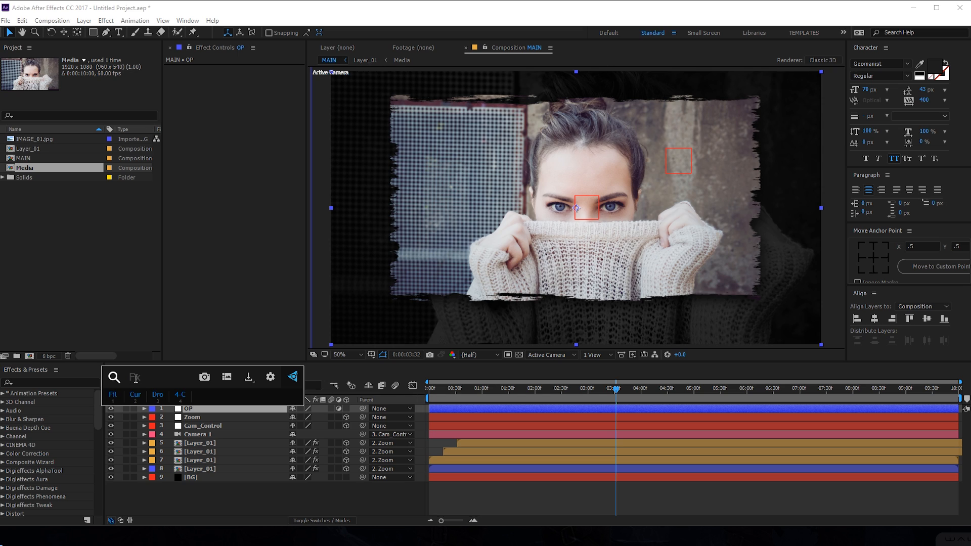
type("opt")
left_click(149, 408)
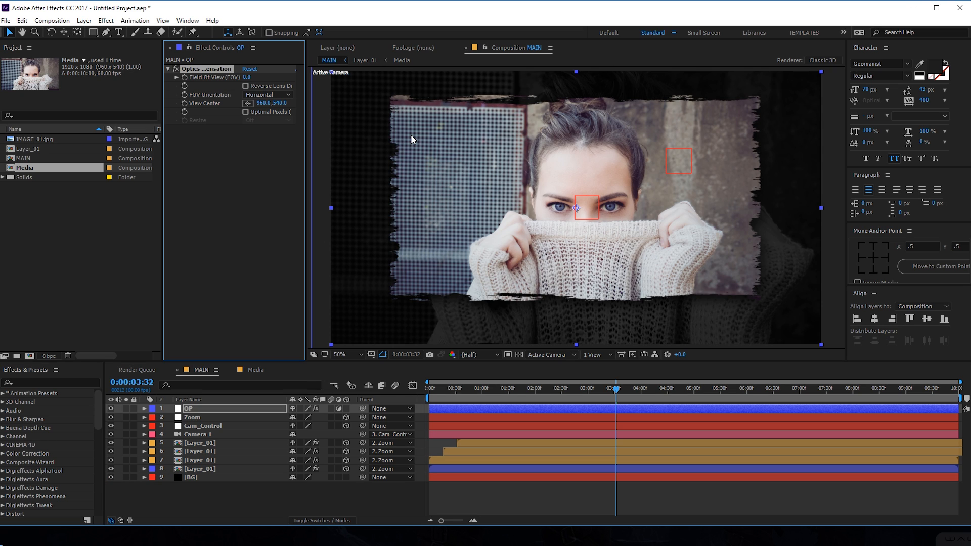
Step: Enable Reverse Lens Distortion with a Field of View of 44.3 on OP, and move the current time to 0:00:05:01
left_click(246, 87)
left_click_drag(162, 169, 108, 172)
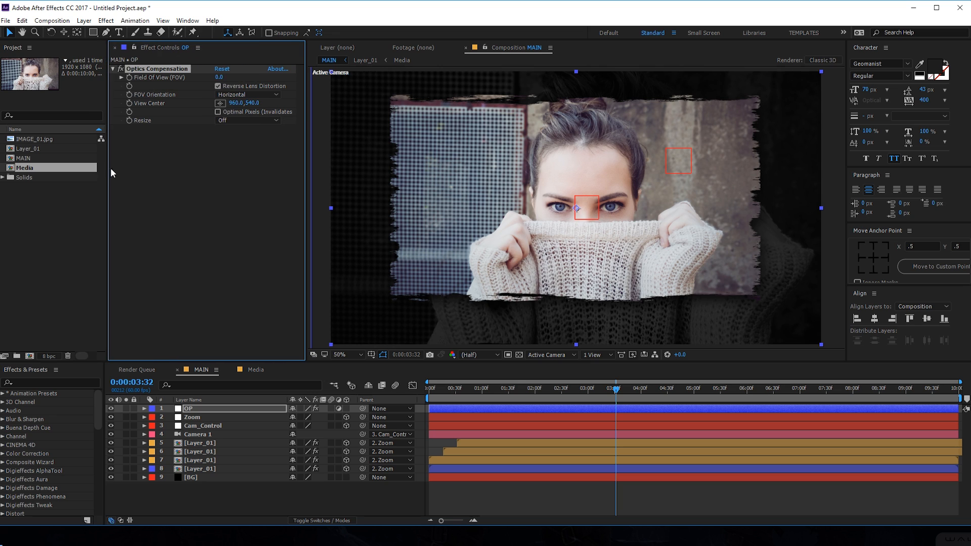
left_click_drag(219, 77, 476, 109)
left_click_drag(620, 398, 695, 399)
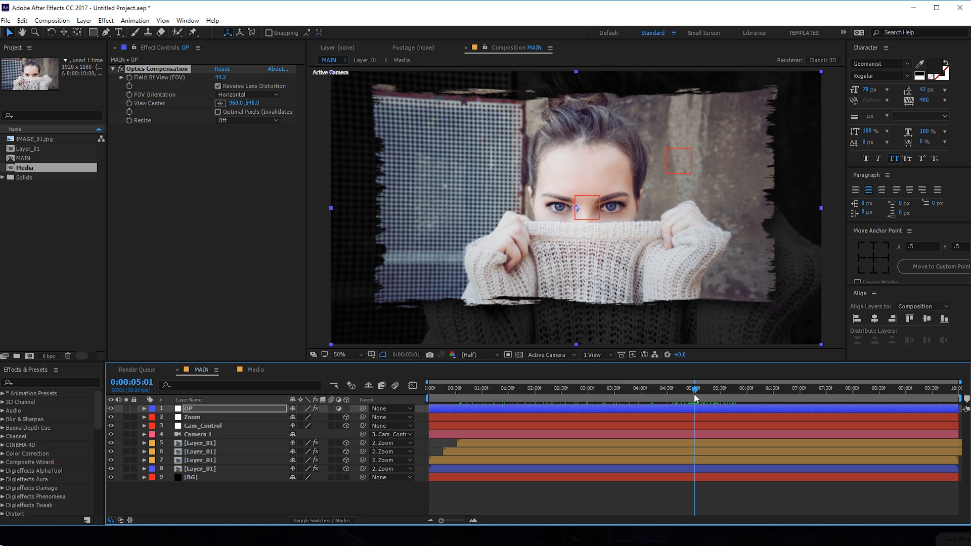
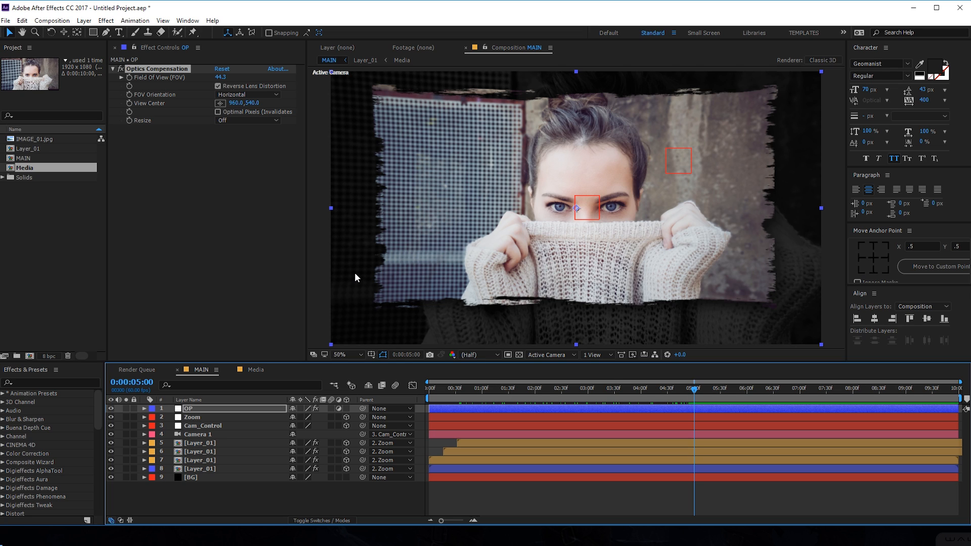
Step: Set the Optics Compensation Field of View on OP to 35 and keyframe it at 0:00:05:00
left_click_drag(220, 77, 188, 86)
left_click(224, 78)
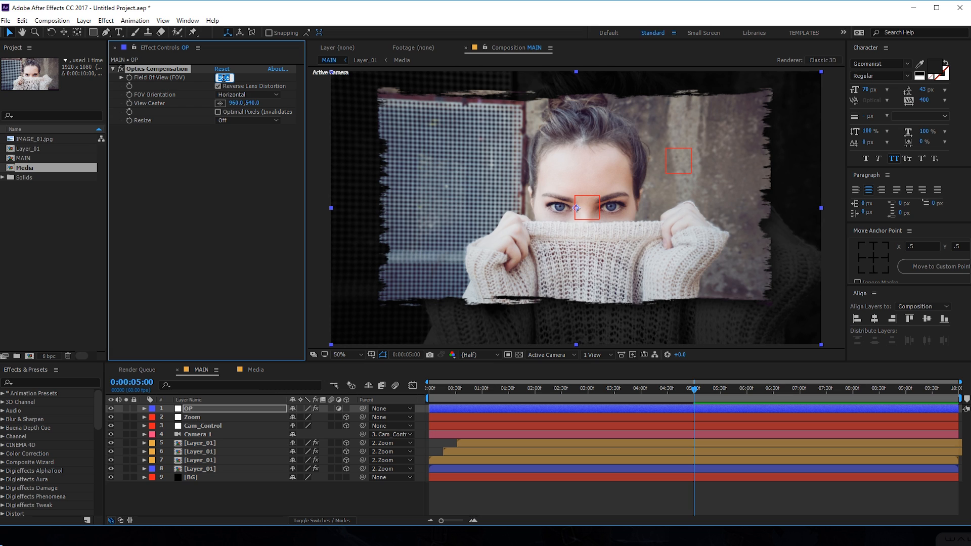
key("Return")
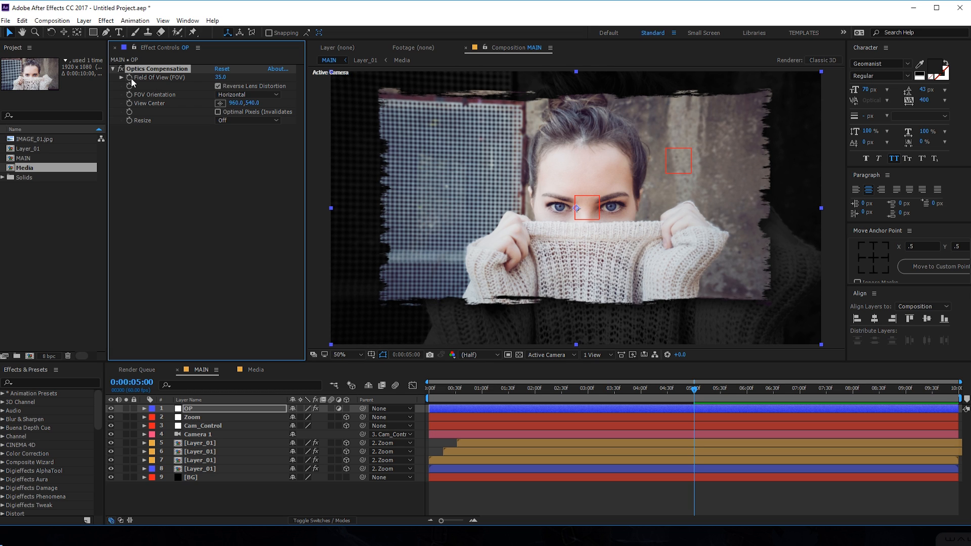
Step: Add a Field of View keyframe of 20 on OP, move it to the timeline start, and collapse the layer
left_click_drag(698, 401, 551, 388)
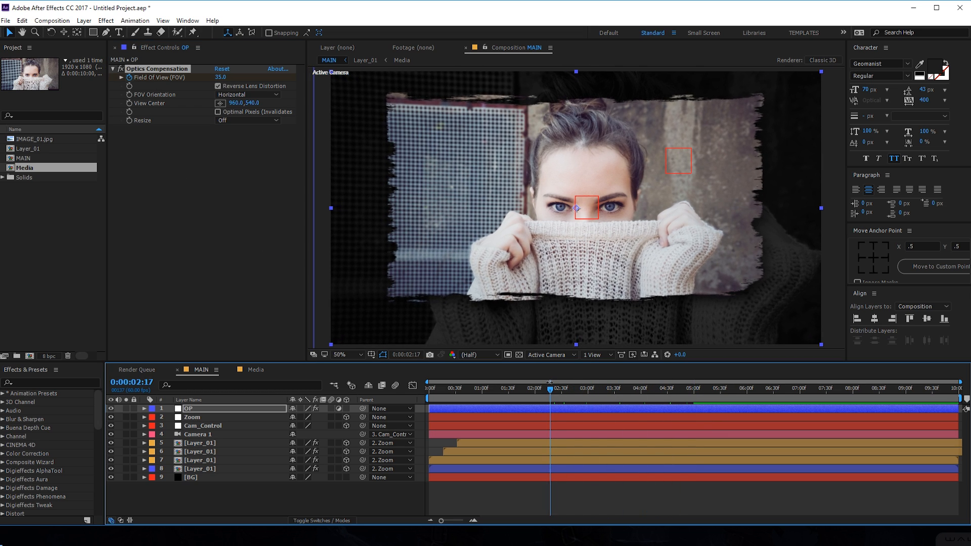
left_click_drag(220, 77, 204, 83)
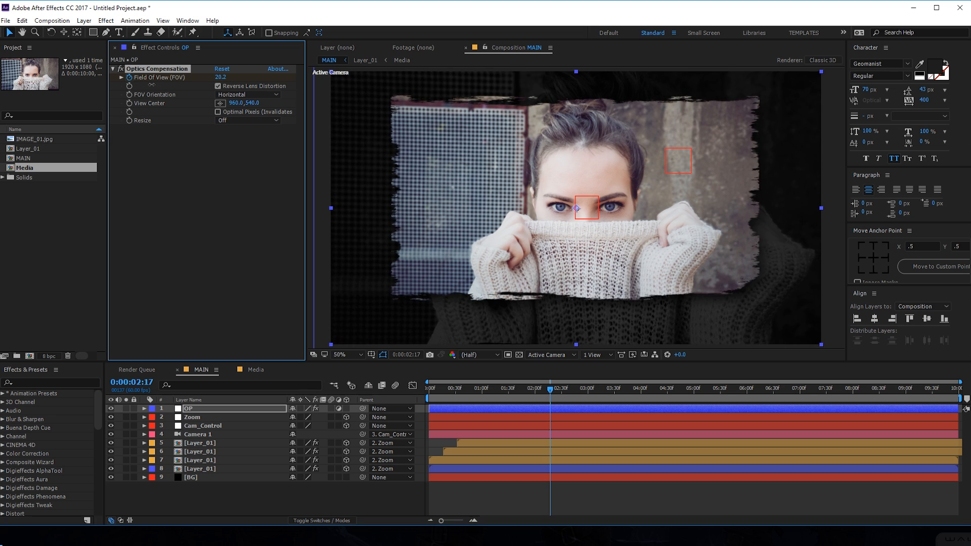
left_click(218, 78)
type("20")
key("Return")
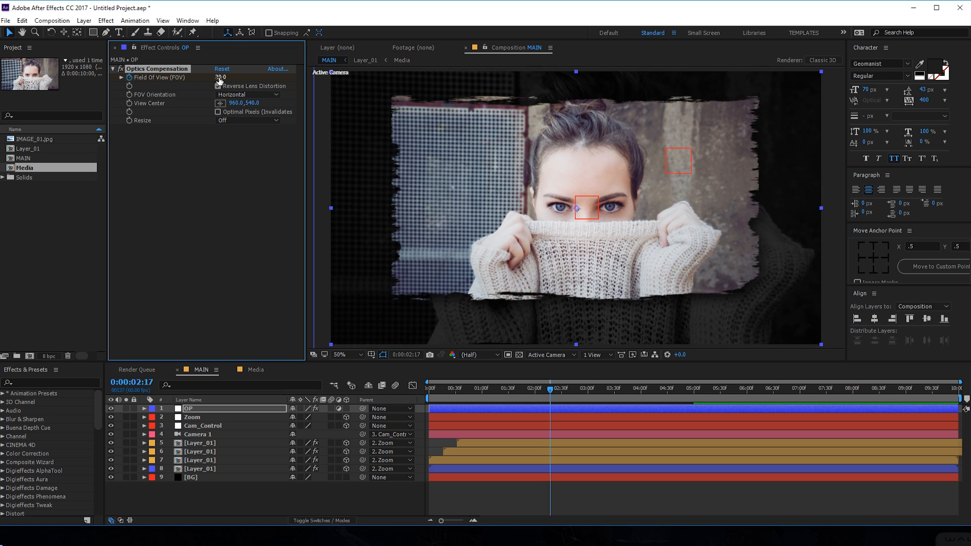
key("u")
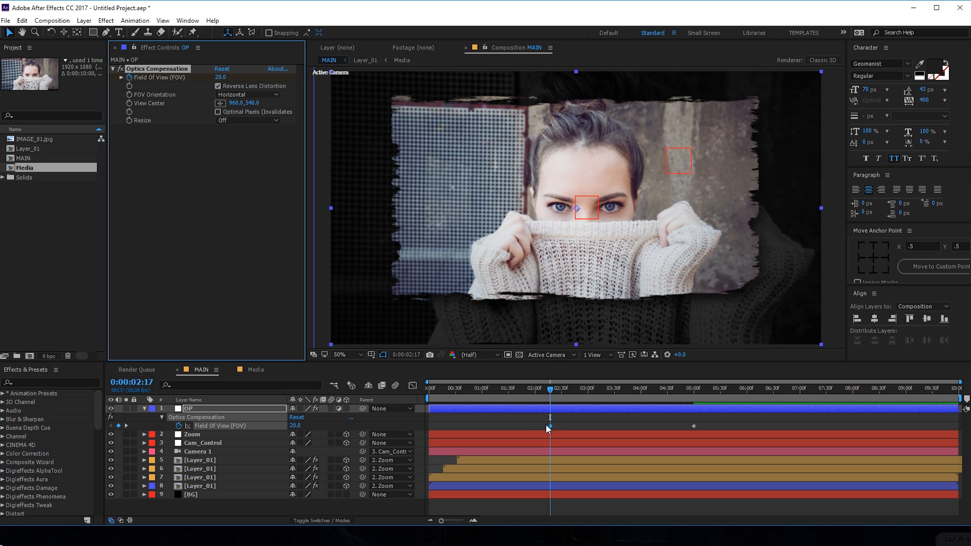
left_click_drag(550, 427, 429, 428)
left_click_drag(442, 393, 576, 426)
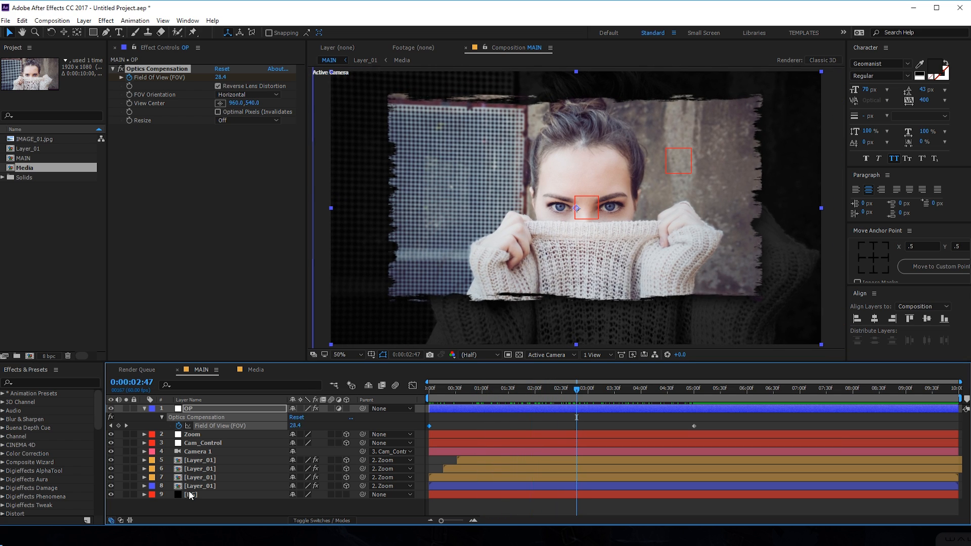
left_click(145, 409)
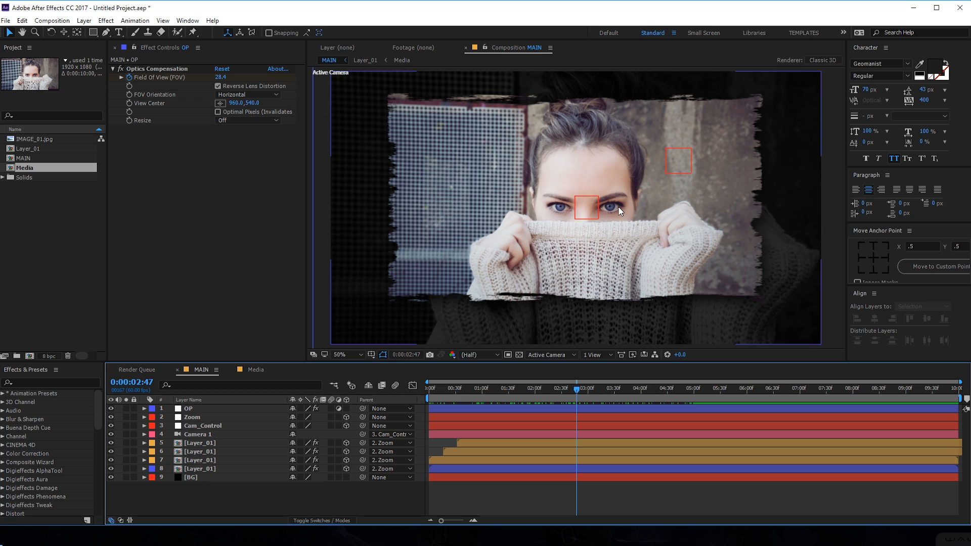
Step: Create a new composition named Title with the existing composition settings
left_click(29, 356)
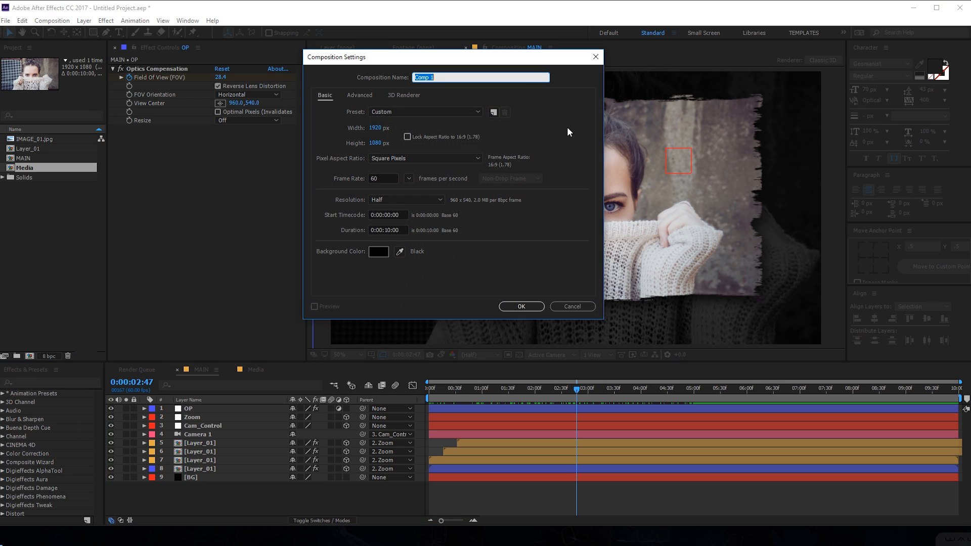
type("Title")
left_click(521, 306)
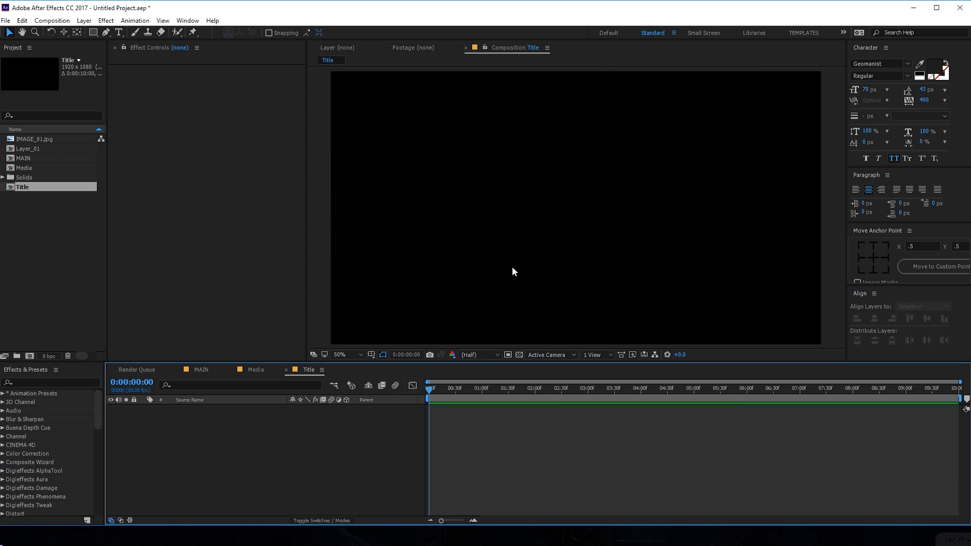
Step: Copy the Stroke layer from the Layer_01 composition into the Title composition and make it visible
left_click(207, 371)
double_click(196, 470)
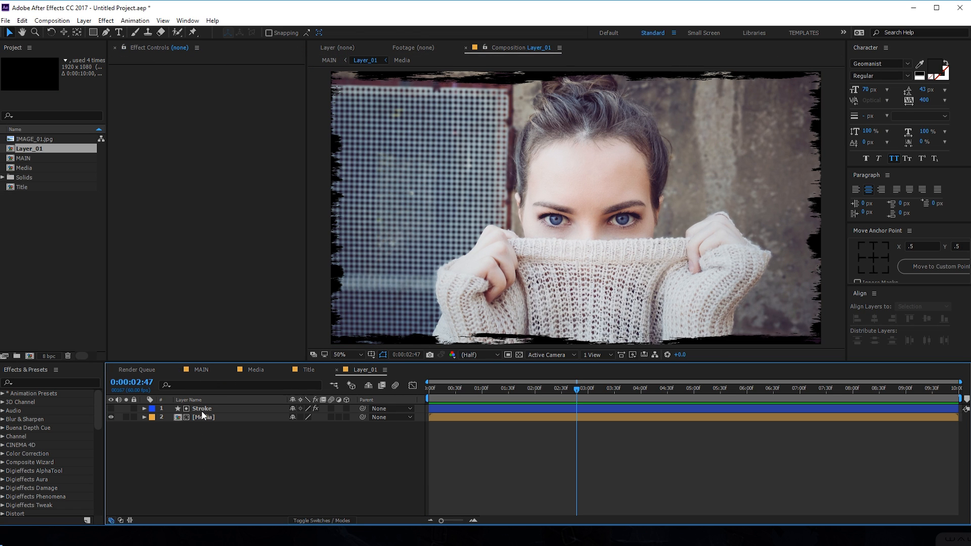
left_click(207, 410)
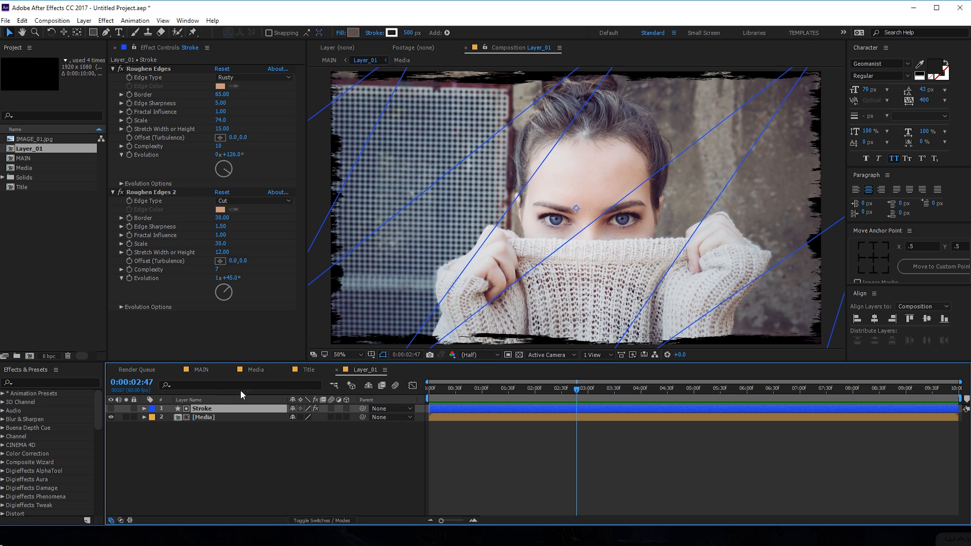
left_click(310, 371)
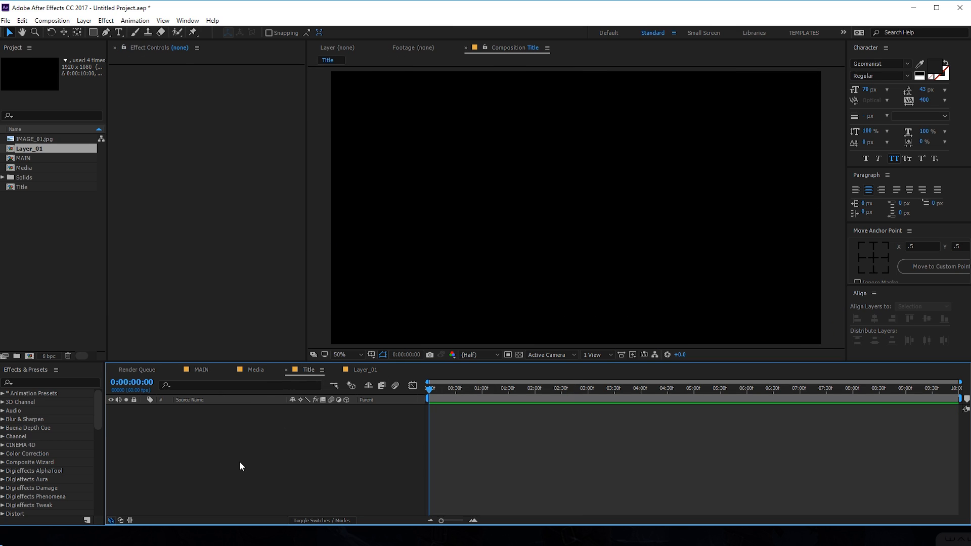
key("ctrl+v")
left_click_drag(457, 393, 531, 403)
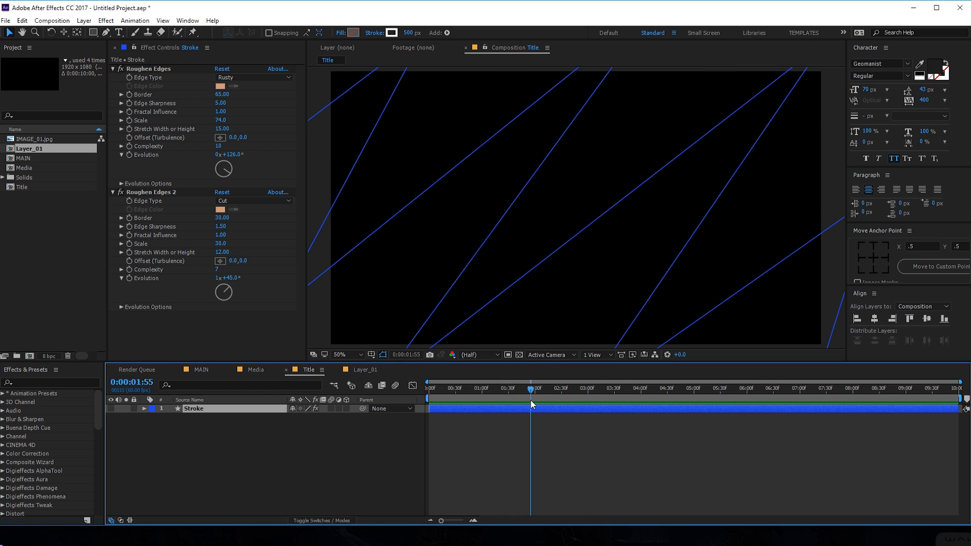
left_click(119, 414)
left_click(111, 409)
Step: Scale the Stroke layer in Title to 40% and move the current time to 0:00:03:51
left_click_drag(466, 394, 481, 393)
key("s")
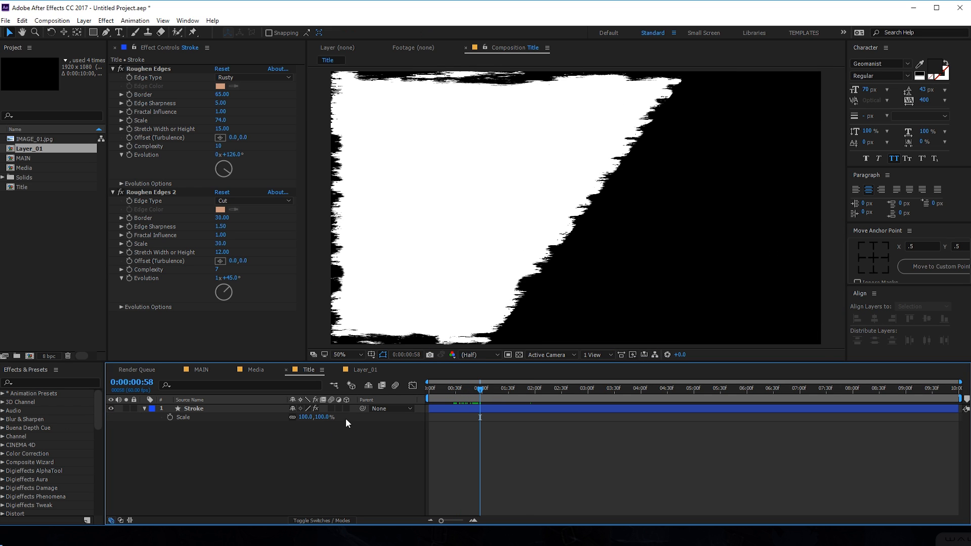
left_click(324, 419)
type("60")
key("Return")
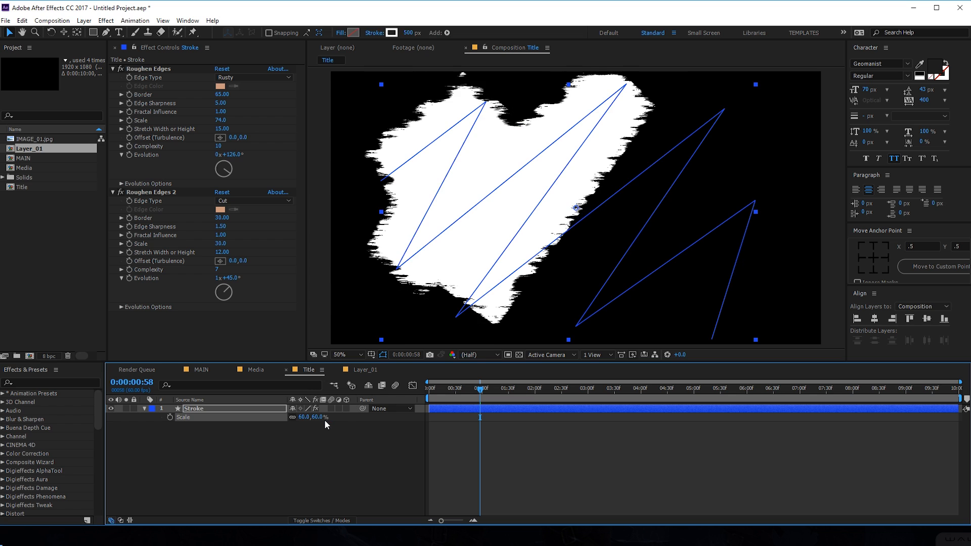
left_click(318, 417)
type("40")
key("Return")
left_click(381, 449)
left_click_drag(485, 394, 611, 394)
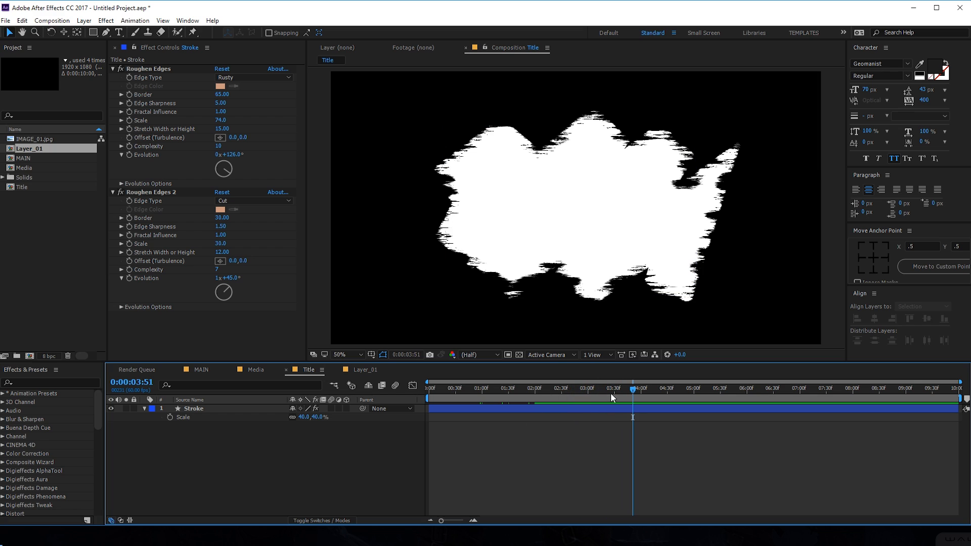
Step: Add a text layer over the brush stroke reading BRUSH REVEAL on two lines
left_click(118, 34)
left_click(503, 201)
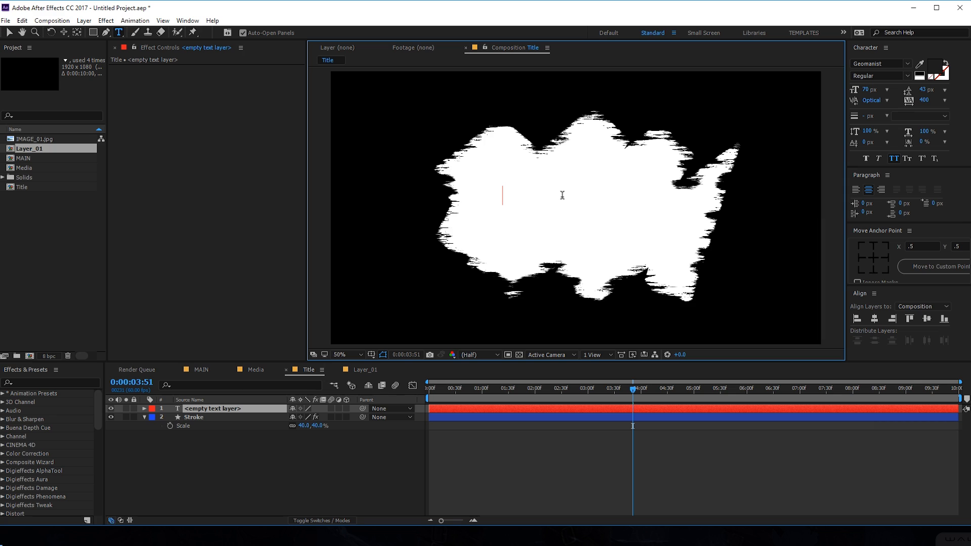
type("BRUSK")
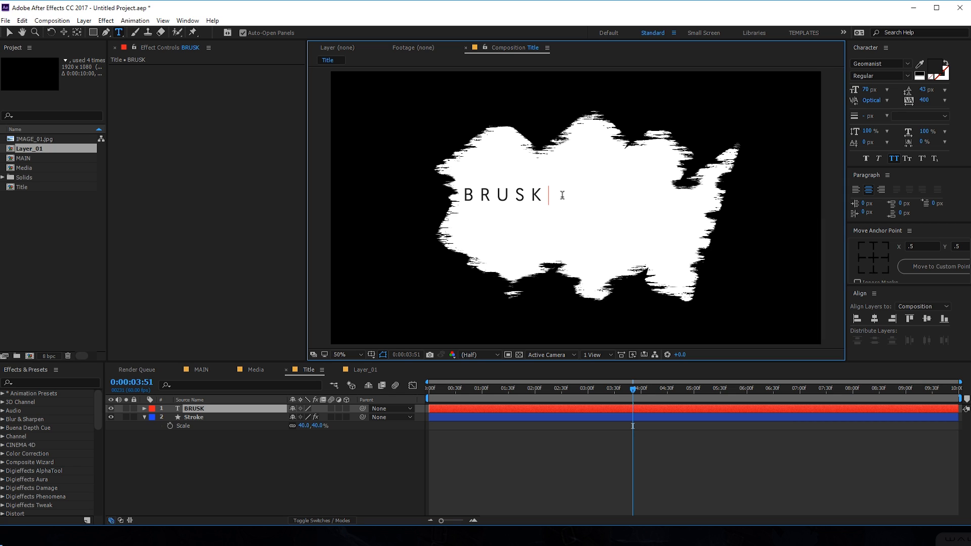
key("BackSpace")
type("H")
key("Return")
type("REVEAL")
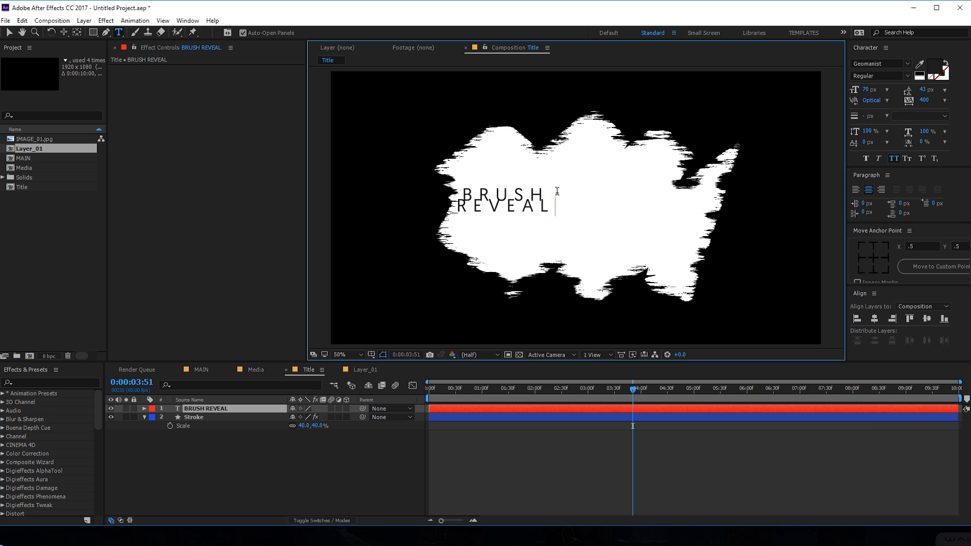
left_click(9, 32)
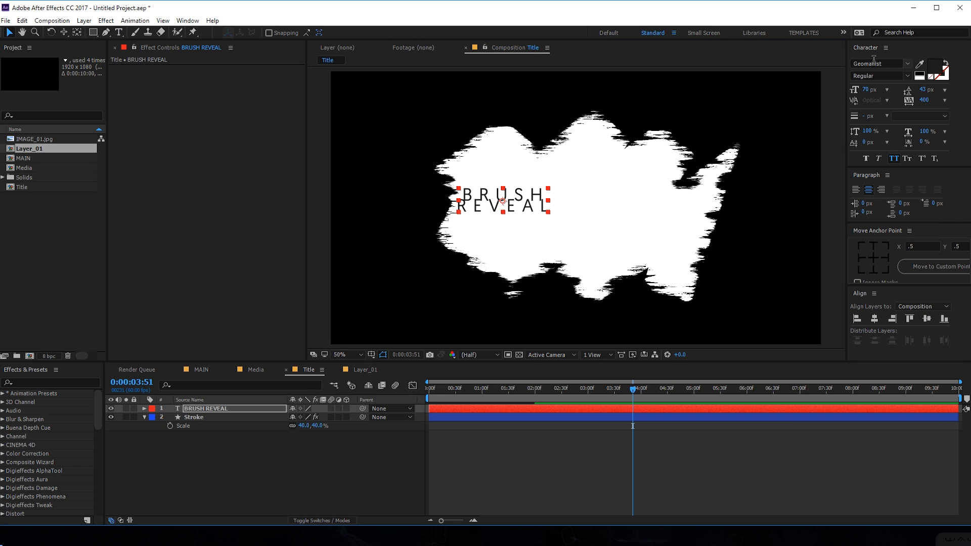
Step: Set the title's font to Montserrat (OTT) in the Bold style
left_click(895, 62)
type("Monotype Corsiva")
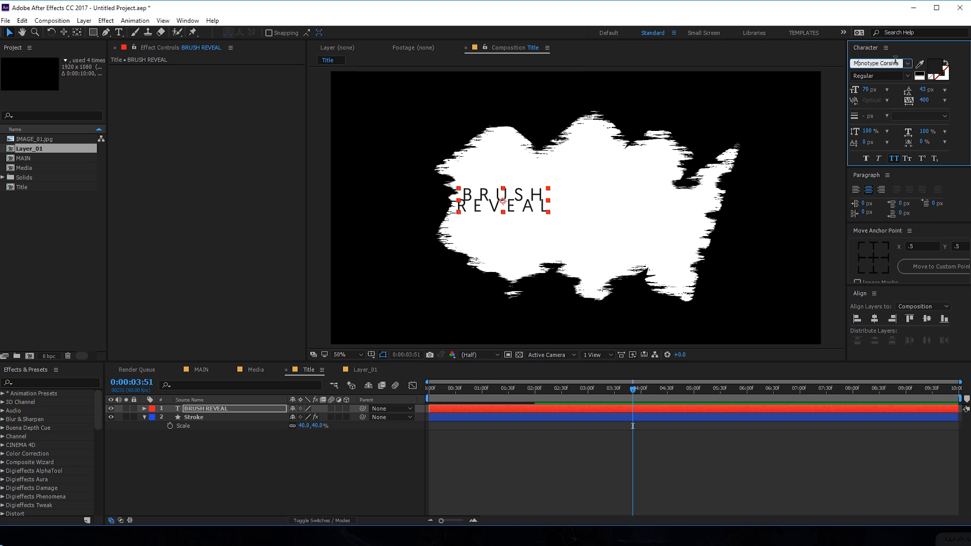
key("Caps_Lock")
type("tserrat (OTT")
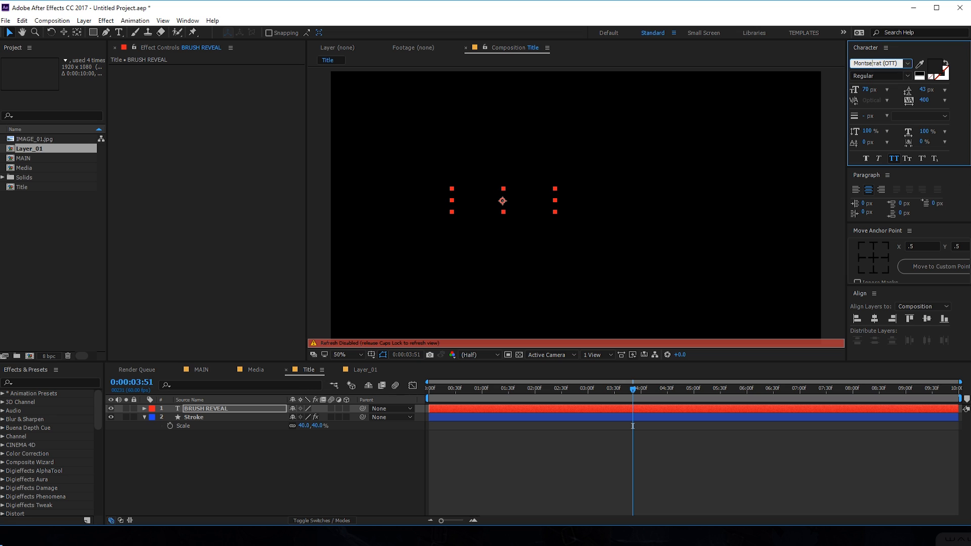
key("Caps_Lock")
left_click(907, 76)
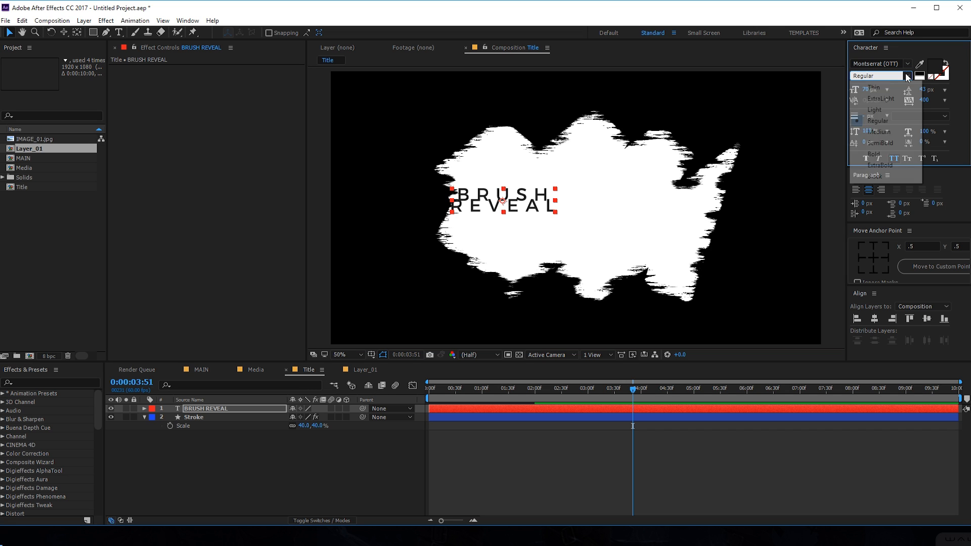
left_click(879, 154)
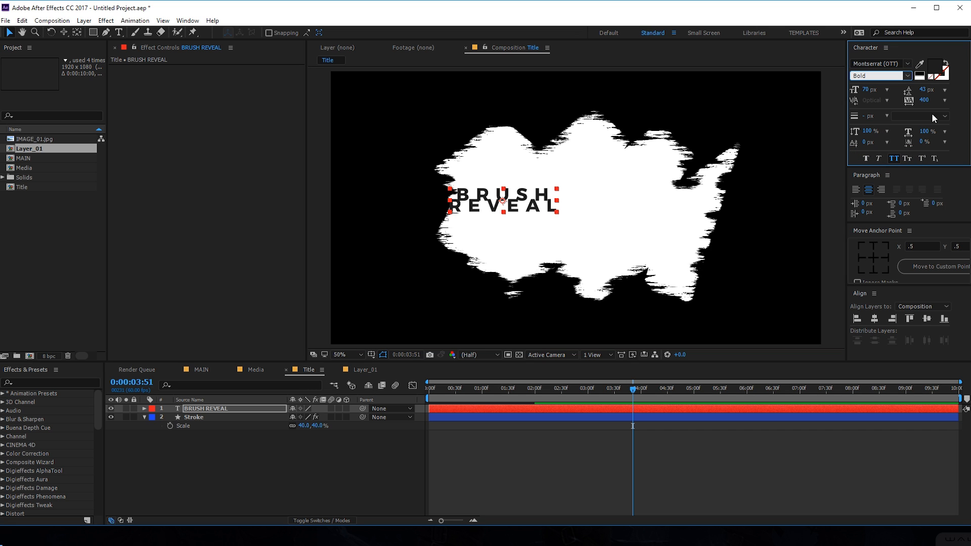
Step: Set the title's tracking to 20, font size to 134 px and leading to 110 px
left_click(926, 101)
type("20")
key("Return")
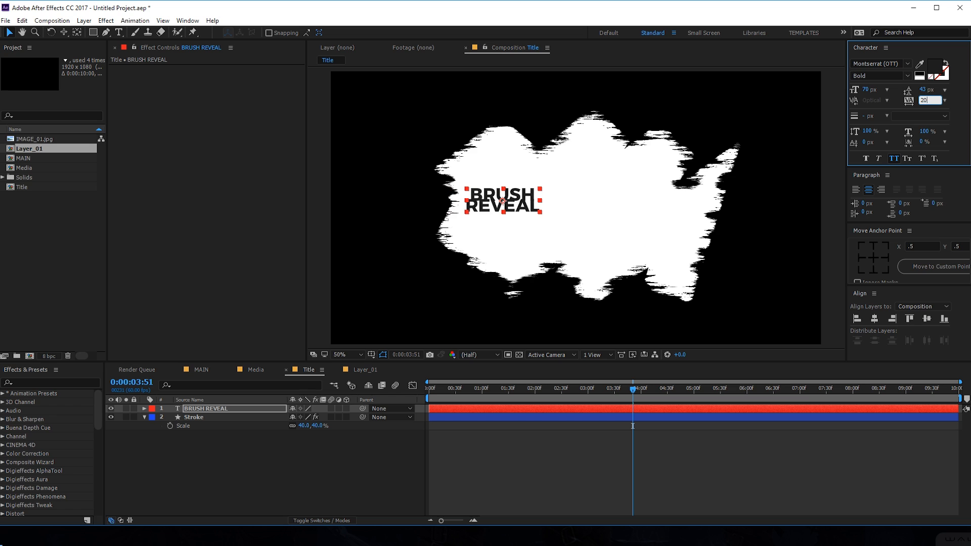
left_click_drag(864, 90, 963, 85)
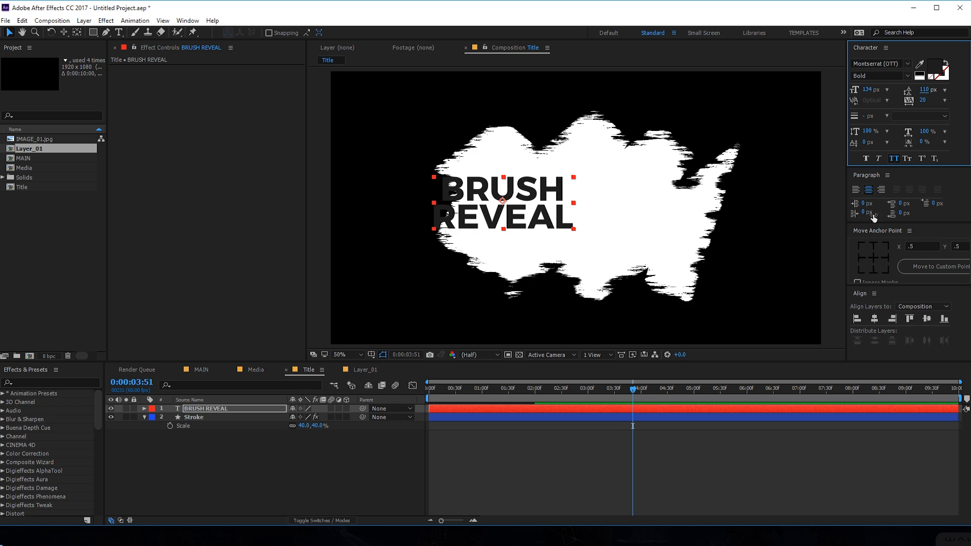
Step: Centre the BRUSH REVEAL text horizontally and vertically in the composition and deselect it
left_click(874, 318)
left_click(927, 319)
left_click(219, 466)
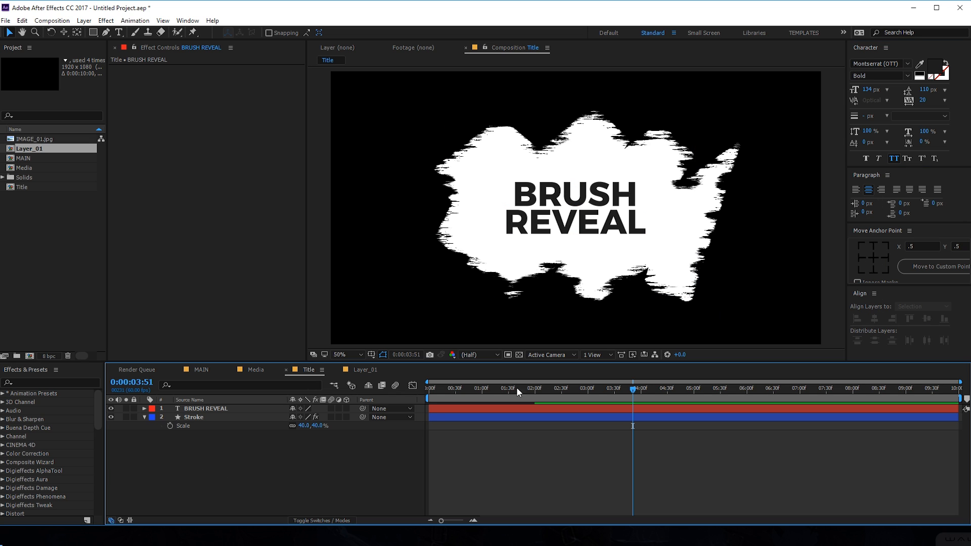
Step: Place the BRUSH REVEAL layer beneath Stroke and set its track matte to Alpha so the stroke reveals the text
mouse_move(536, 390)
left_mouse_down()
mouse_move(433, 390)
mouse_move(523, 374)
left_mouse_up()
left_click(144, 417)
left_click(202, 409)
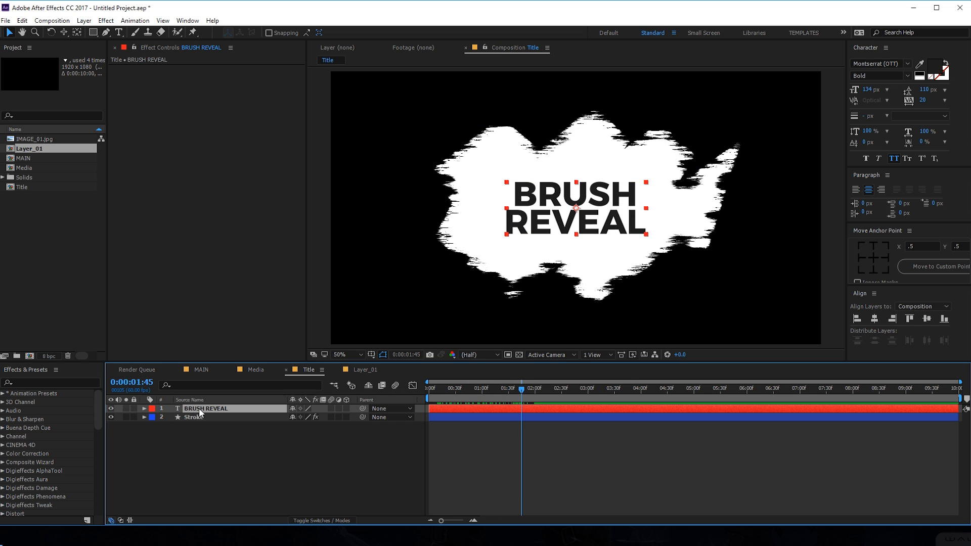
left_click_drag(198, 407, 200, 417)
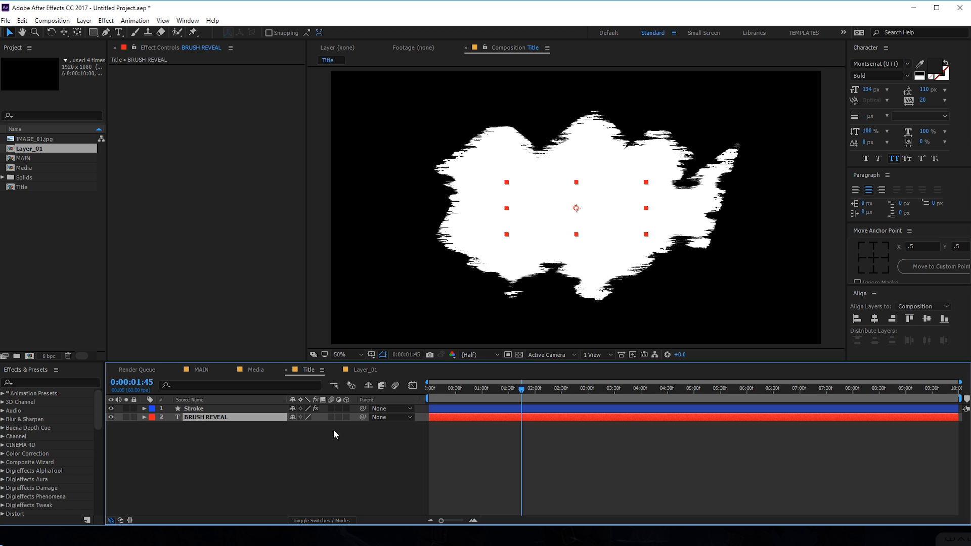
left_click(317, 521)
left_click(361, 419)
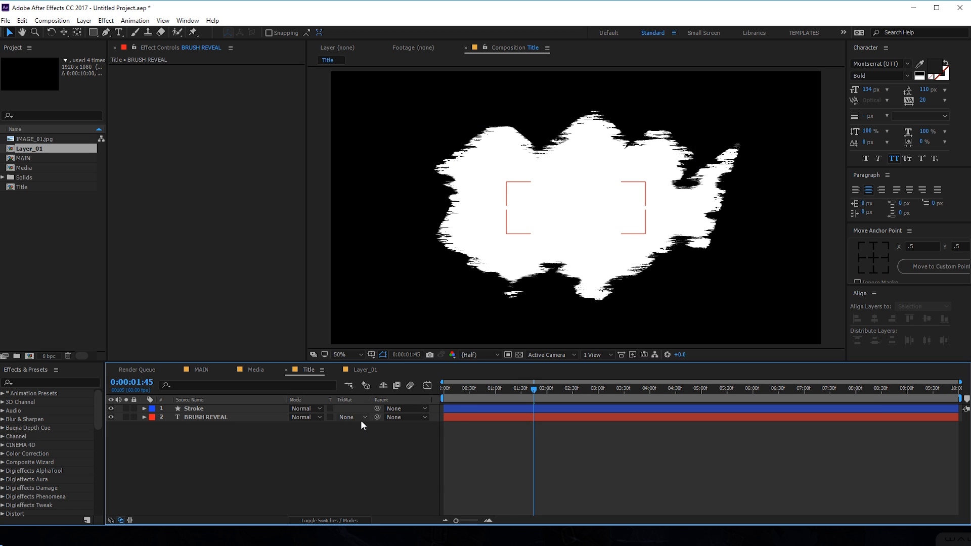
left_click(360, 443)
mouse_move(532, 391)
left_mouse_down()
mouse_move(483, 387)
mouse_move(542, 389)
left_mouse_up()
Step: Change the BRUSH REVEAL text colour to white (FFFFFF) and preview the title reveal from the start
left_click(202, 417)
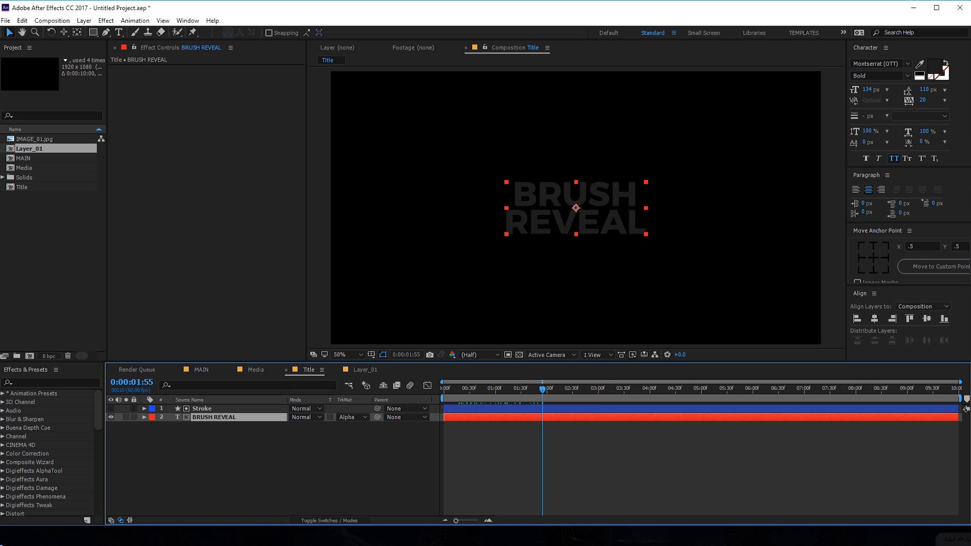
left_click(933, 71)
left_click_drag(582, 344, 512, 313)
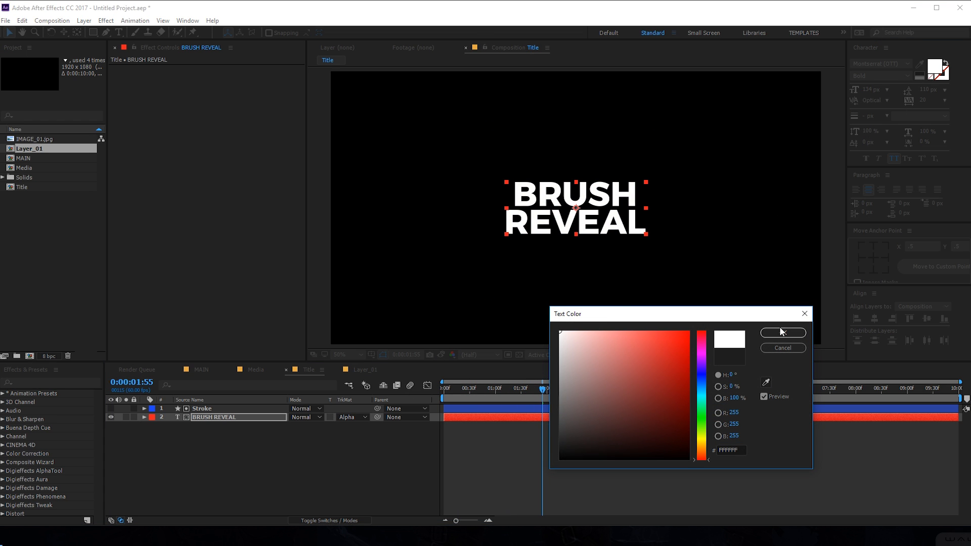
left_click(783, 333)
mouse_move(449, 388)
left_mouse_down()
mouse_move(539, 379)
mouse_move(444, 384)
left_mouse_up()
key("space")
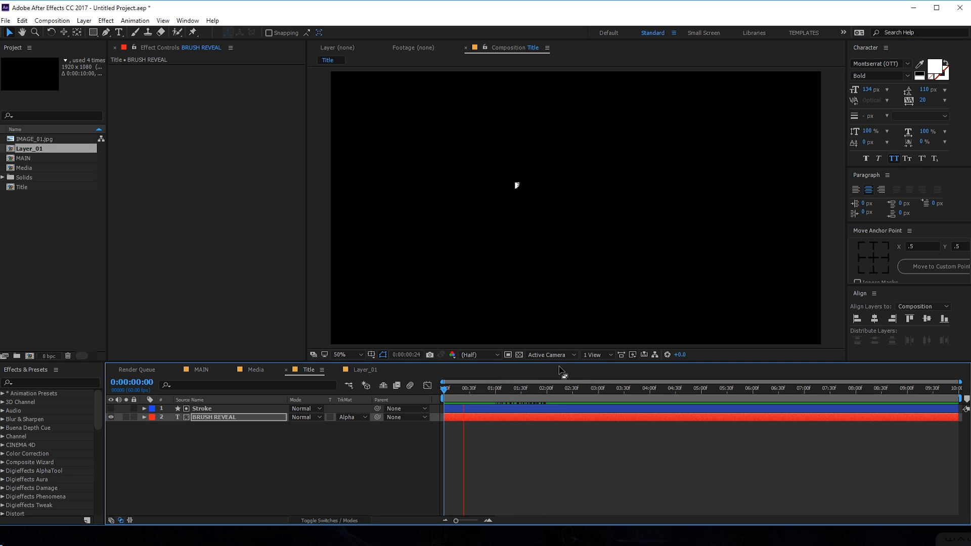
Step: Play back the Title composition's reveal and stop partway through the stroke, at 0:00:00:52, with nothing selected
key("space")
key("space")
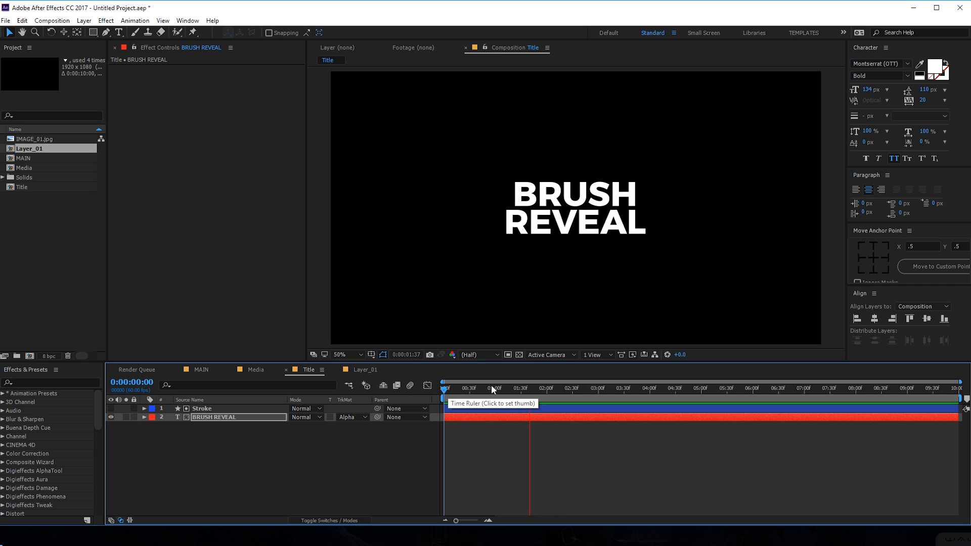
left_click(489, 388)
left_click(190, 442)
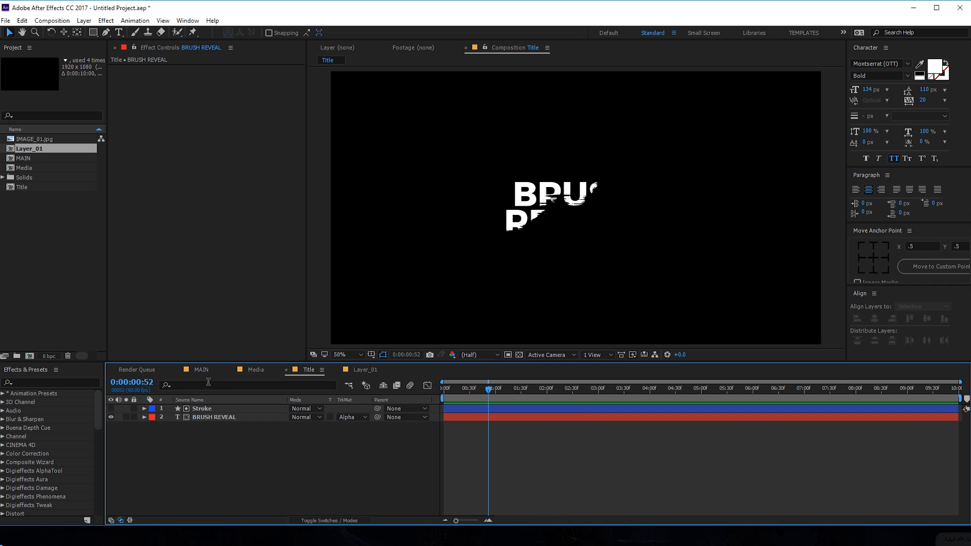
Step: Place the Title composition above the Layer_01 layers in MAIN, make it 3D and bring it closer to the camera along Z
left_click(204, 371)
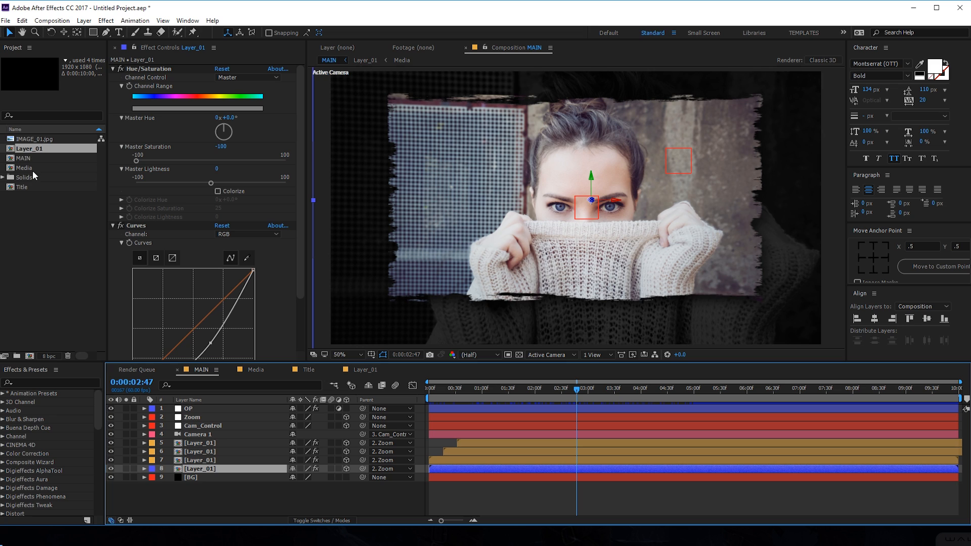
mouse_move(26, 187)
left_mouse_down()
mouse_move(211, 360)
mouse_move(211, 442)
left_mouse_up()
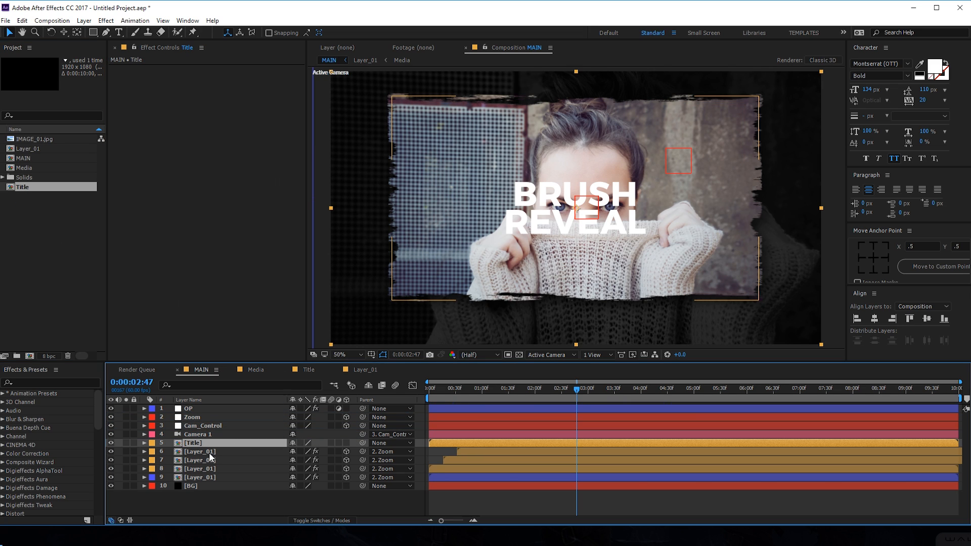
left_click(347, 443)
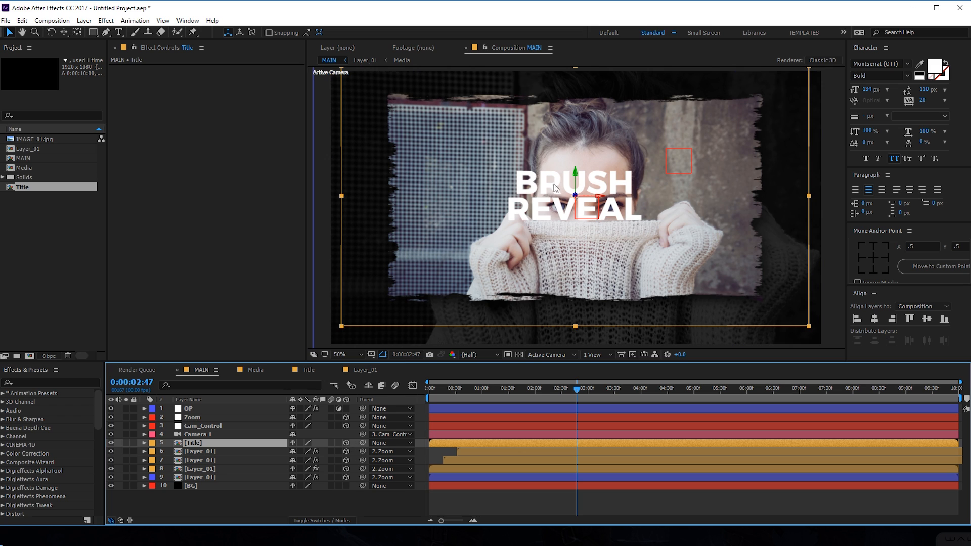
left_click_drag(576, 195, 844, 193)
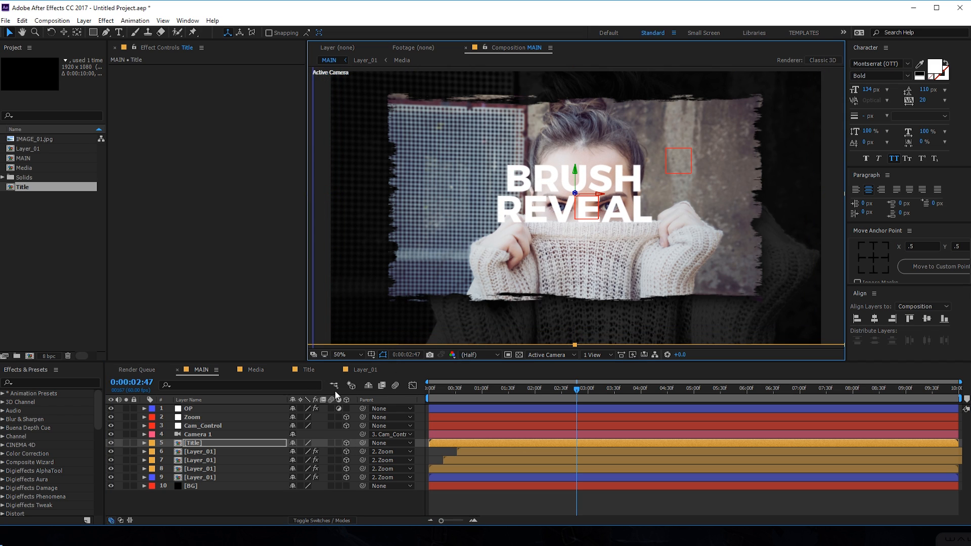
Step: Try collapsing transformations on the Title layer, check the effect at 0:00:01:31 and turn the switch back off
left_click(300, 443)
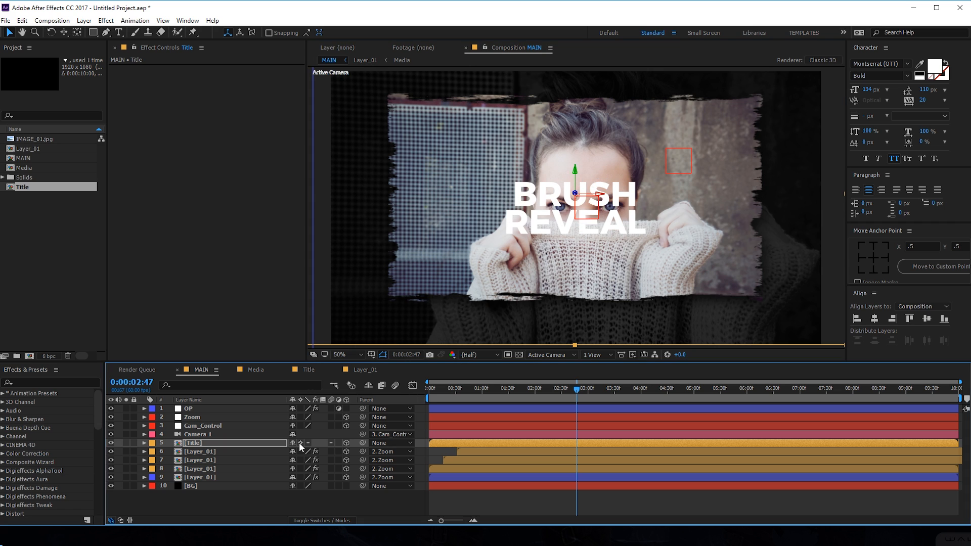
mouse_move(497, 387)
left_mouse_down()
mouse_move(457, 388)
mouse_move(544, 392)
mouse_move(510, 392)
left_mouse_up()
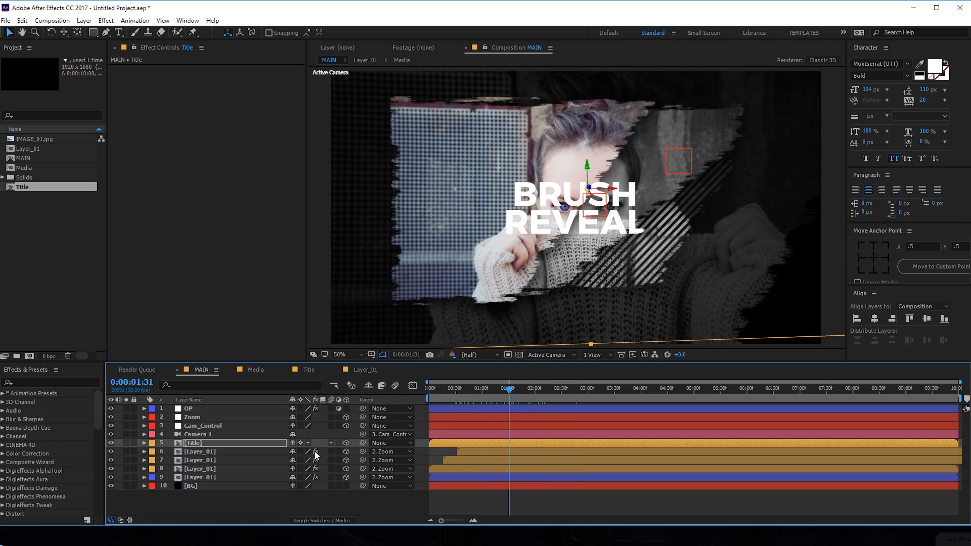
left_click(300, 443)
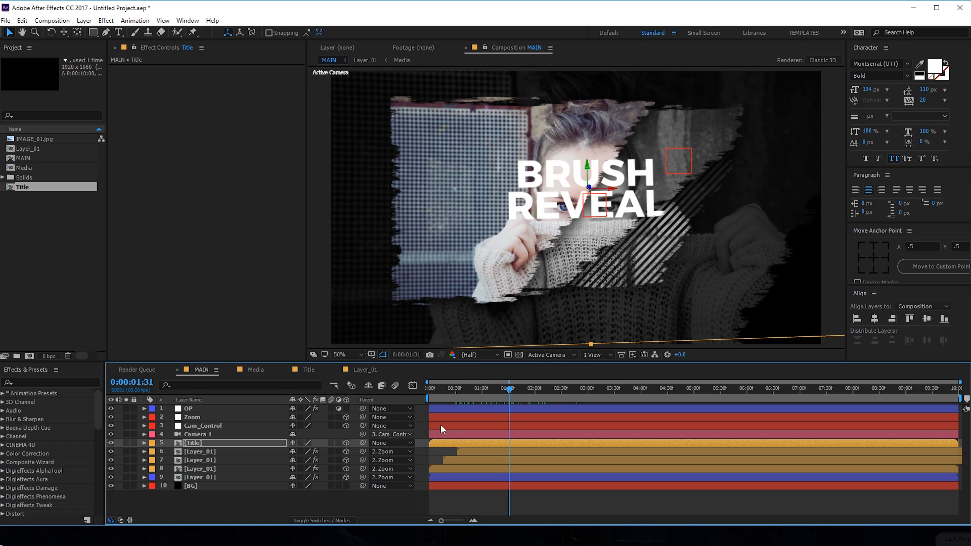
Step: Scale the Title layer to 69% and position the text over the lower right part of the photo
mouse_move(511, 393)
left_mouse_down()
mouse_move(482, 391)
mouse_move(569, 393)
left_mouse_up()
key("s")
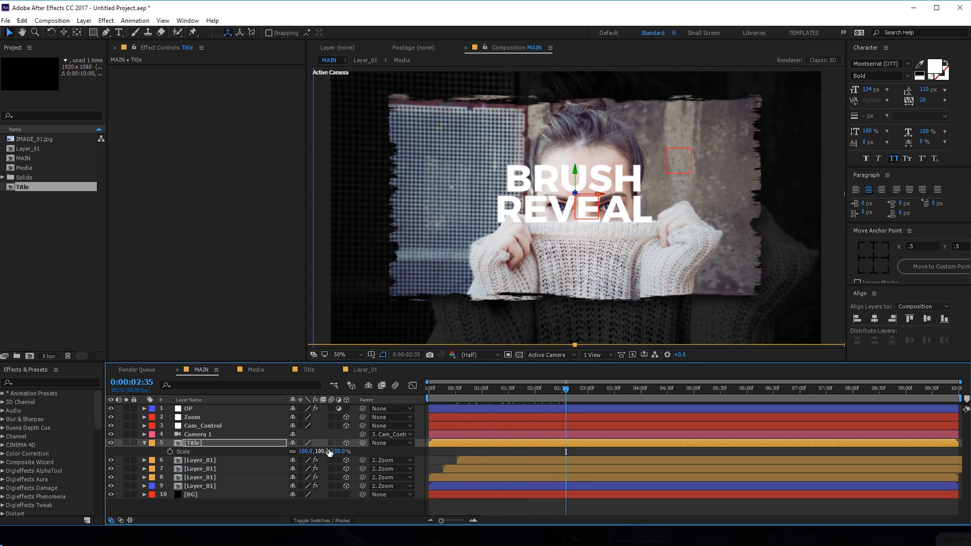
left_click_drag(343, 454, 319, 452)
left_click(645, 256)
mouse_move(644, 257)
left_mouse_down()
mouse_move(752, 259)
mouse_move(768, 326)
mouse_move(759, 268)
mouse_move(749, 321)
left_mouse_up()
left_click_drag(324, 451, 334, 451)
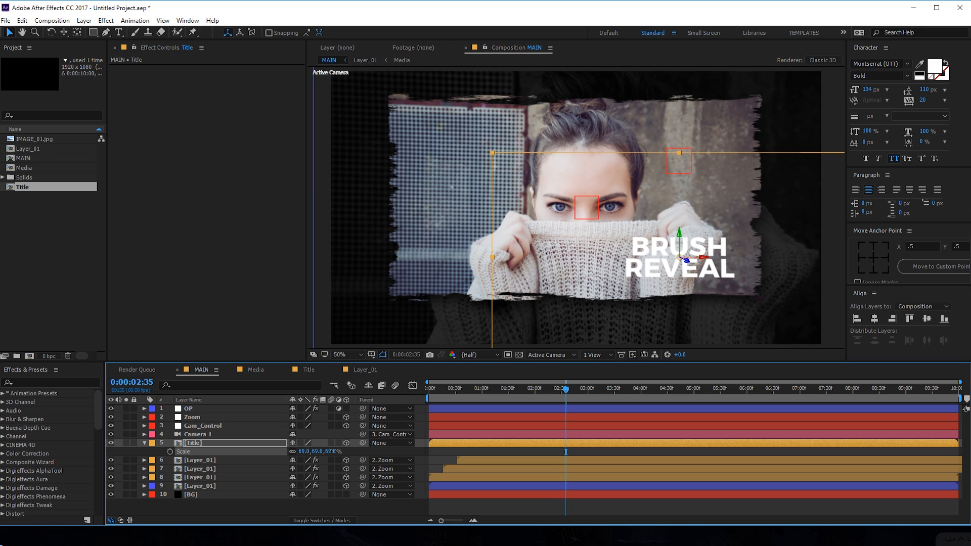
Step: Copy the Drop Shadow effect from the topmost Layer_01 layer to the Title layer
left_click(199, 461)
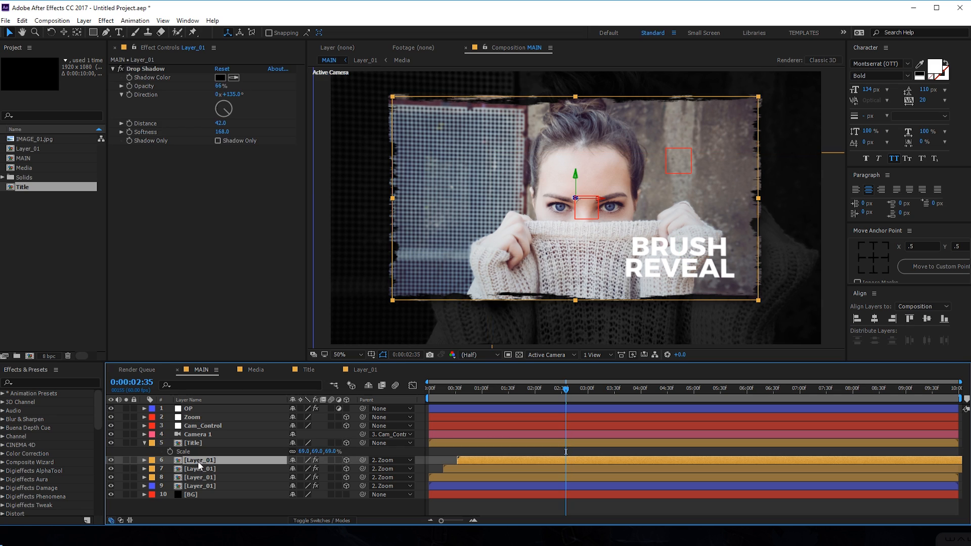
left_click(150, 70)
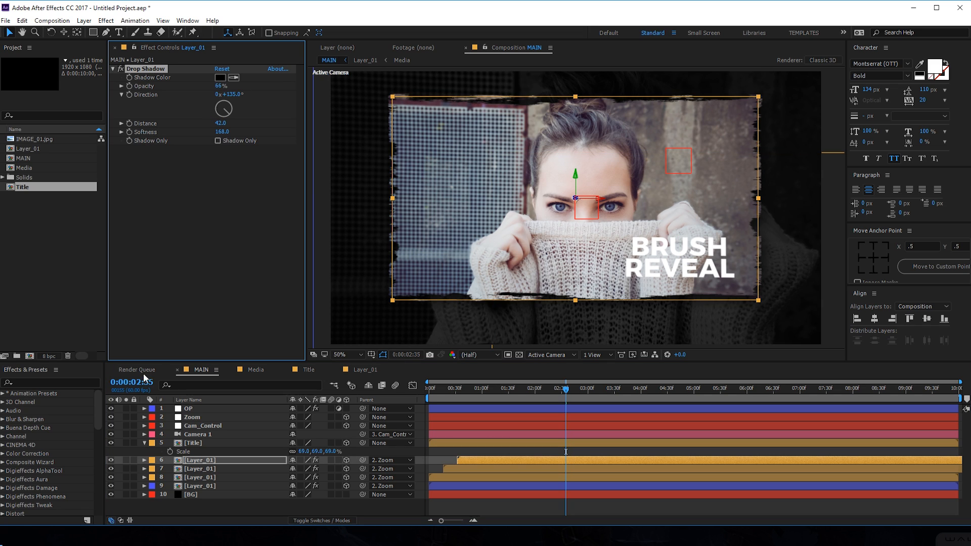
left_click(191, 444)
key("ctrl+v")
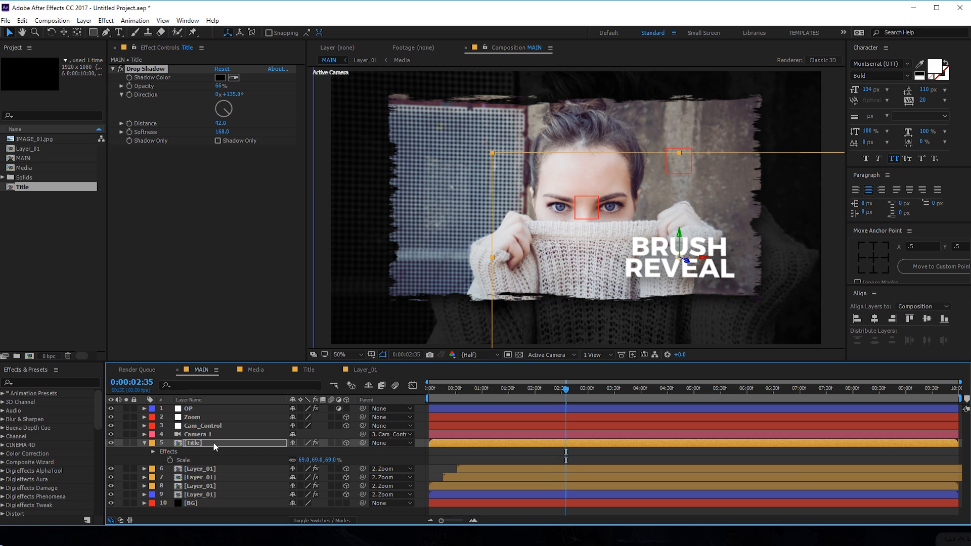
Step: Set the Title layer's drop shadow to distance 11, softness 103 and opacity 79%
left_click_drag(223, 123, 207, 123)
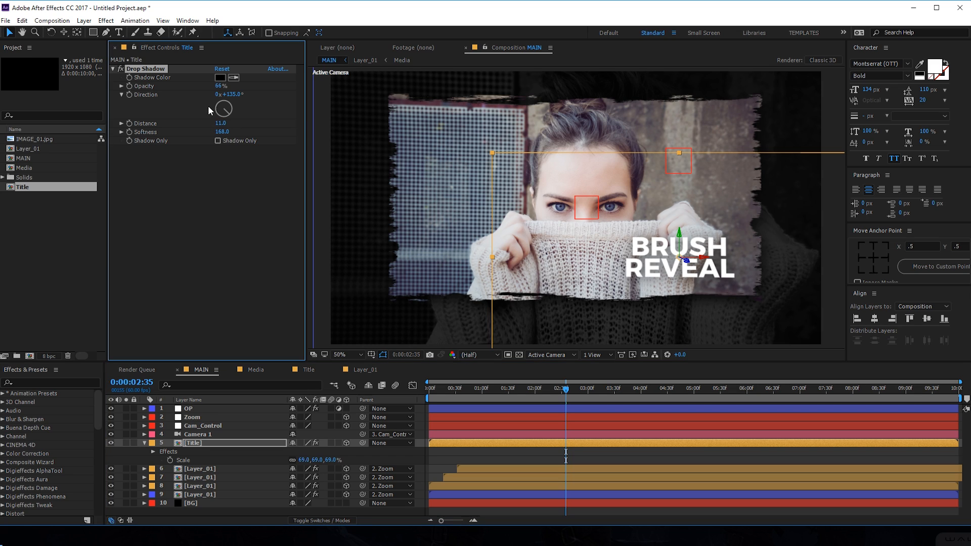
left_click_drag(203, 135, 182, 142)
left_click_drag(233, 87, 237, 87)
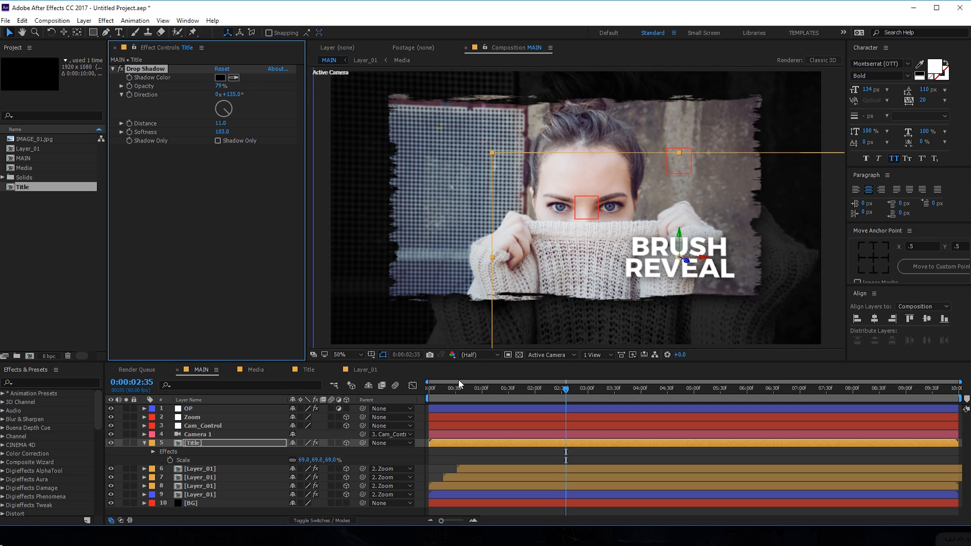
Step: Shift the Title layer to start together with the topmost Layer_01 layer and parent it to Zoom
left_click_drag(441, 443, 454, 444)
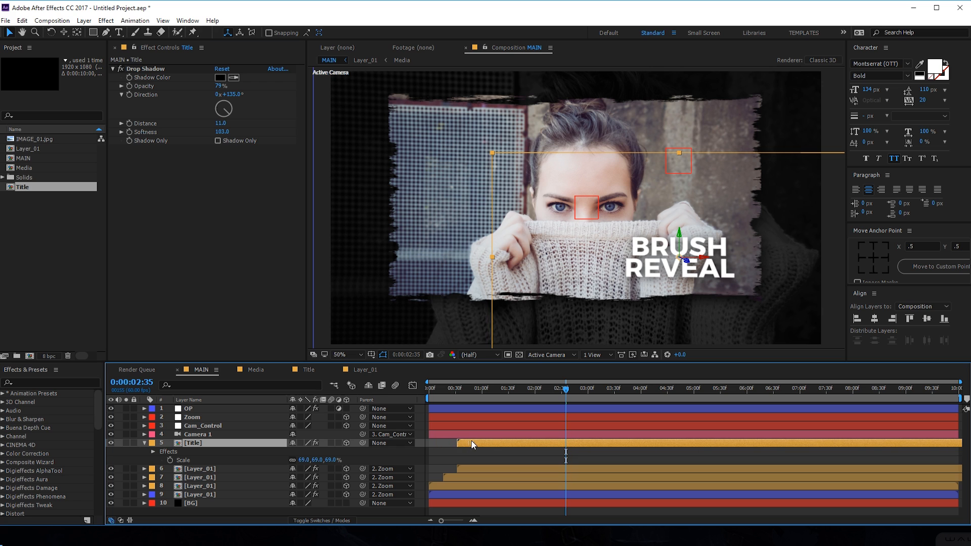
left_click_drag(469, 387, 602, 411)
left_click(145, 443)
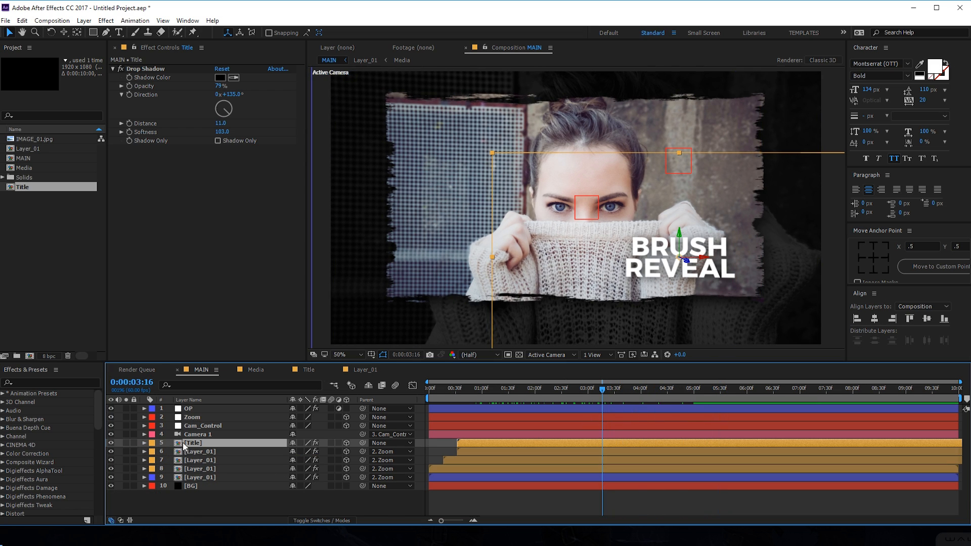
left_click_drag(360, 440, 198, 419)
left_click(214, 502)
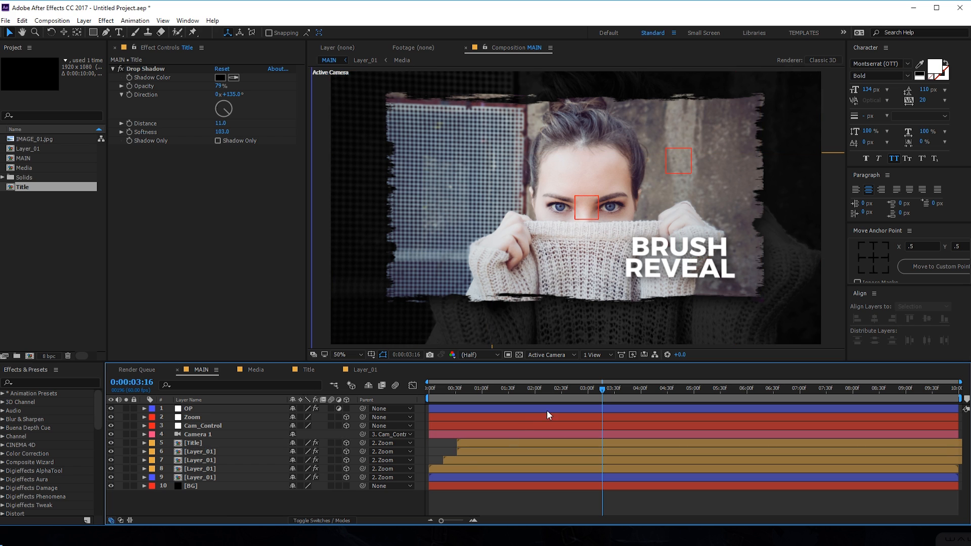
Step: Preview the MAIN animation with the title and stop at 0:00:03:32
left_click_drag(599, 390, 539, 394)
key("space")
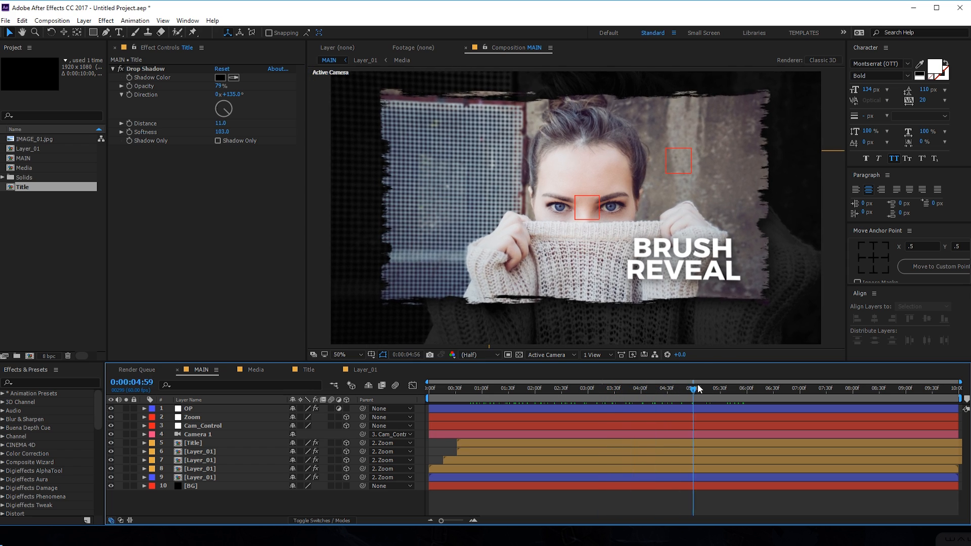
mouse_move(608, 378)
left_mouse_down()
mouse_move(497, 387)
mouse_move(590, 372)
mouse_move(615, 387)
left_mouse_up()
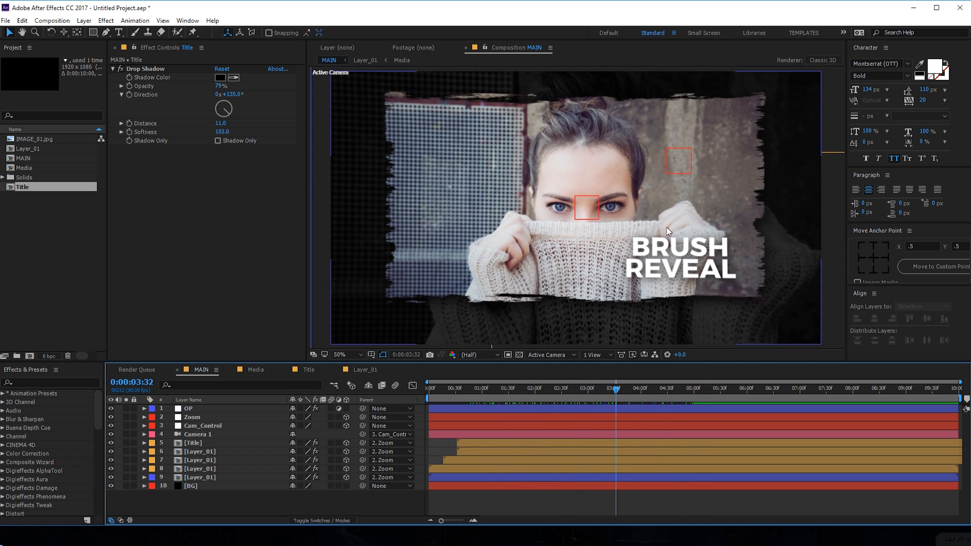
Step: Create a new adjustment layer in MAIN and rename it V
right_click(223, 500)
mouse_move(255, 390)
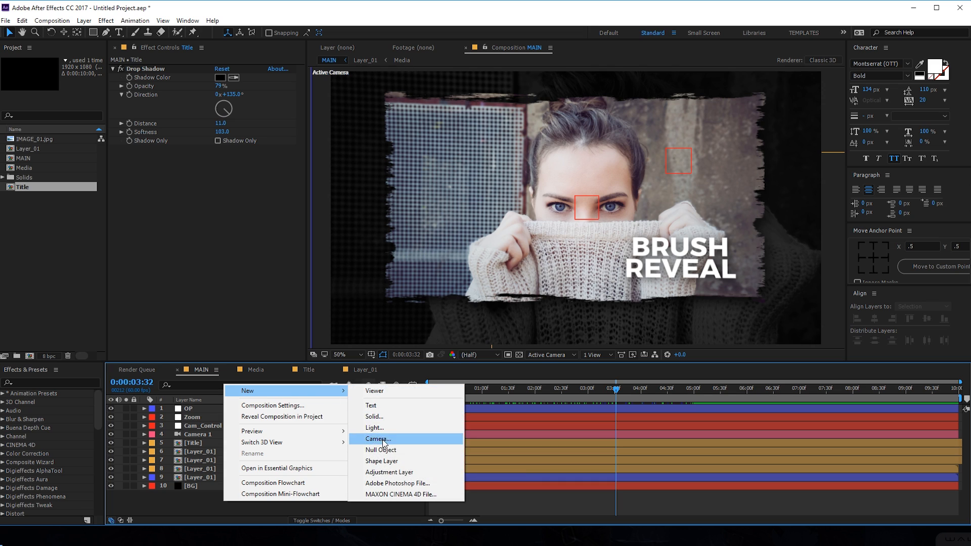
left_click(374, 465)
key("Return")
type("V")
key("Return")
Step: Apply a Curves effect to the V adjustment layer and pull the RGB curve's midpoint down to darken the image
key("ctrl+space")
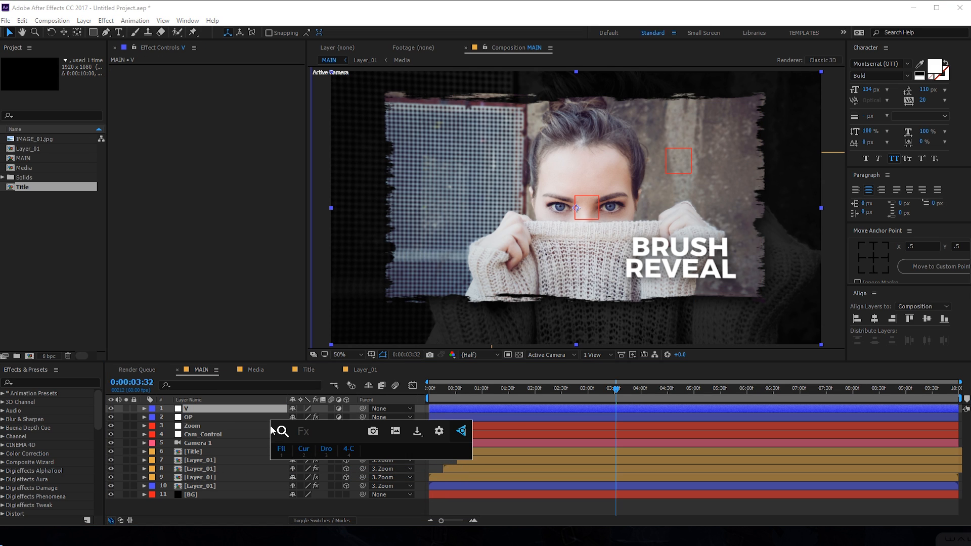
left_click(303, 449)
left_click_drag(194, 172, 208, 189)
Step: Add a full-frame elliptical mask to V, invert it with a 500-pixel feather, and lower its curve slightly to form a vignette
left_click(92, 32)
left_click(132, 50)
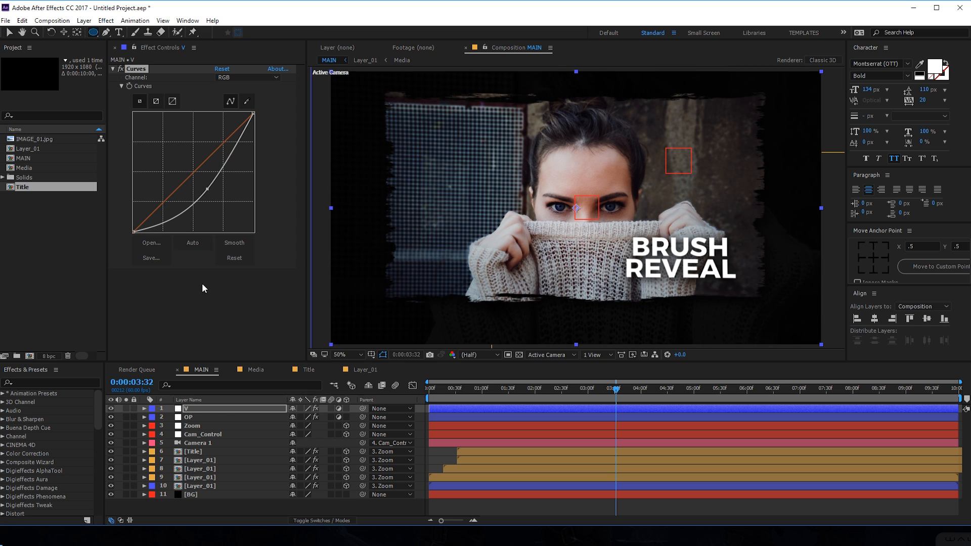
double_click(92, 33)
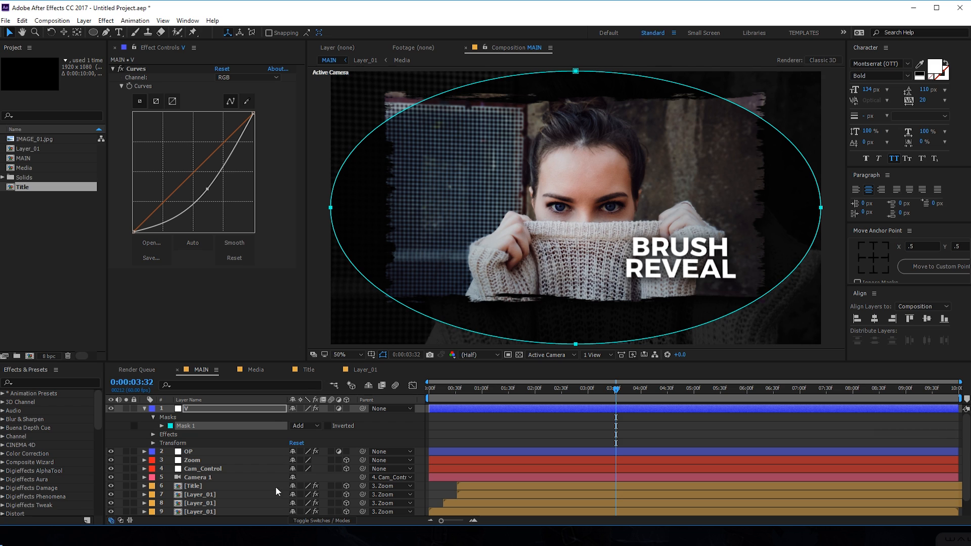
left_click(329, 424)
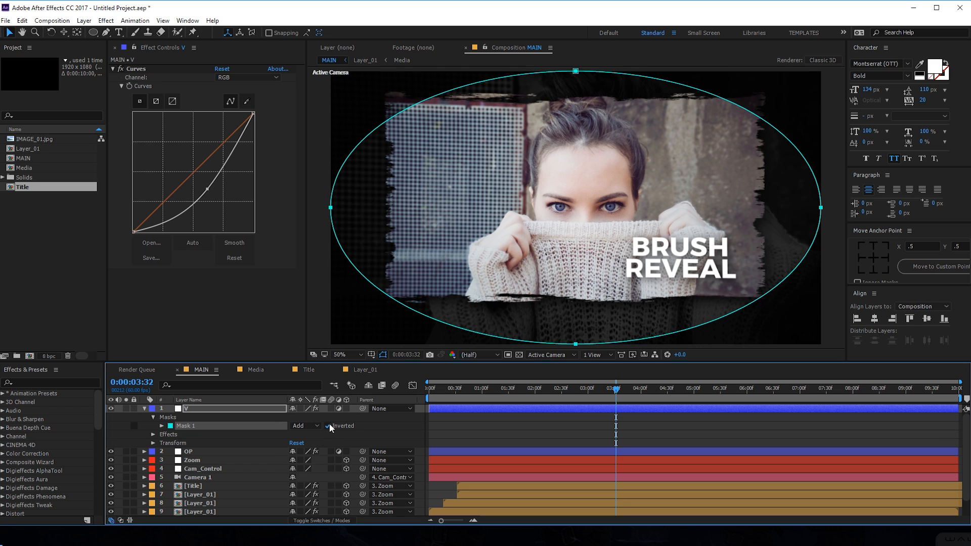
key("f")
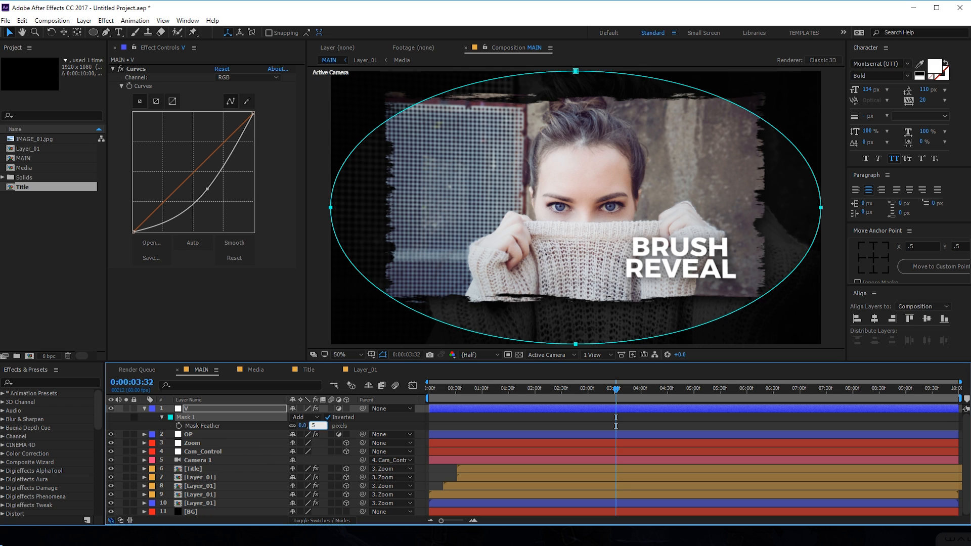
key("Return")
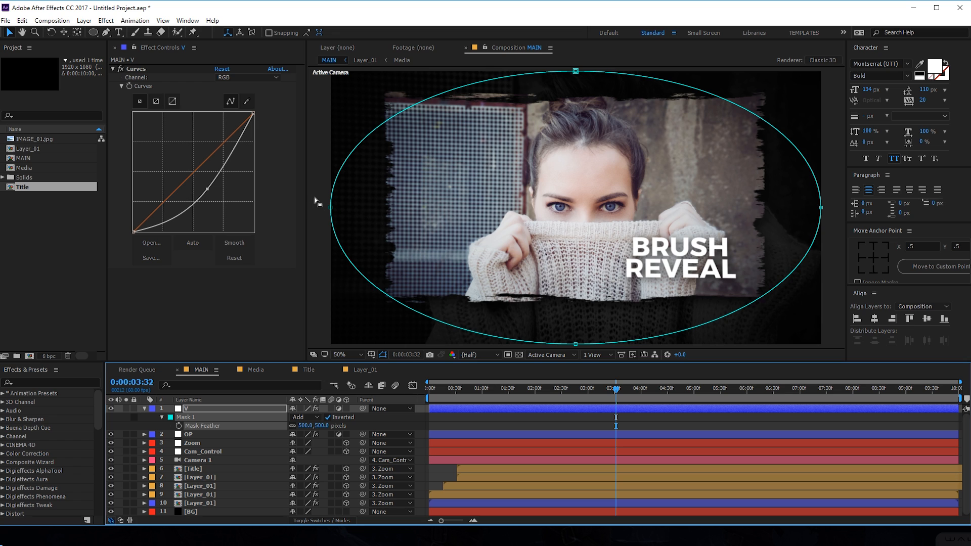
mouse_move(207, 190)
left_mouse_down()
mouse_move(195, 175)
mouse_move(200, 195)
left_mouse_up()
Step: Set the opacity of the desaturated background Layer_01 layer to 35%
left_click(206, 503)
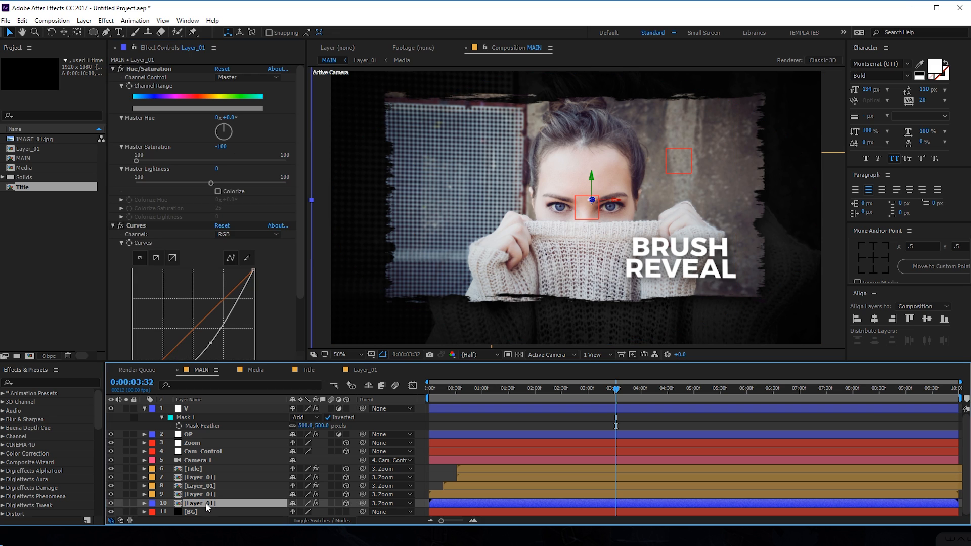
key("t")
type("35")
key("Return")
Step: Try a depth-of-field look on Camera 1 with focus distance 1665 pixels, aperture 172.1 pixels and blur level 175%, checking it at 0:00:01:50
mouse_move(451, 393)
left_mouse_down()
mouse_move(575, 399)
mouse_move(482, 396)
mouse_move(492, 394)
left_mouse_up()
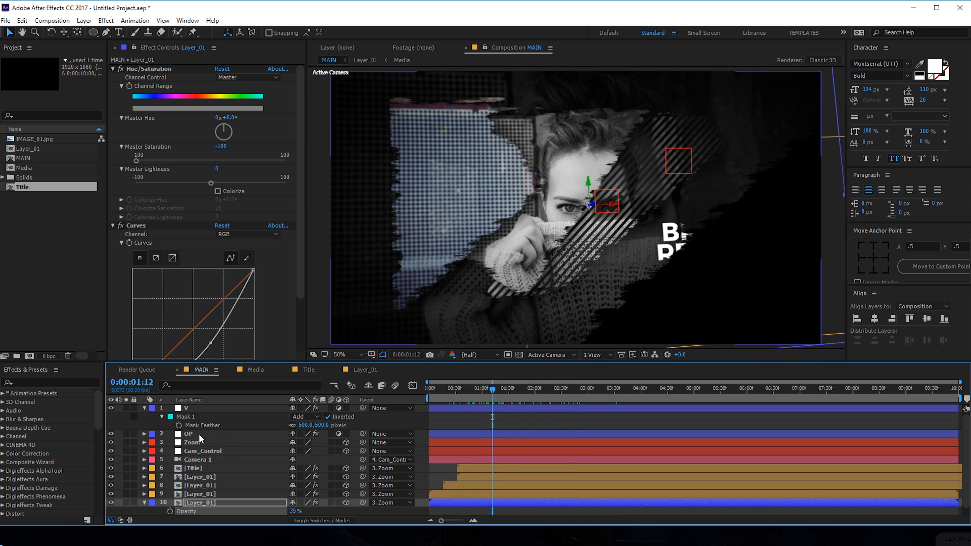
left_click(192, 459)
key("a")
key("a")
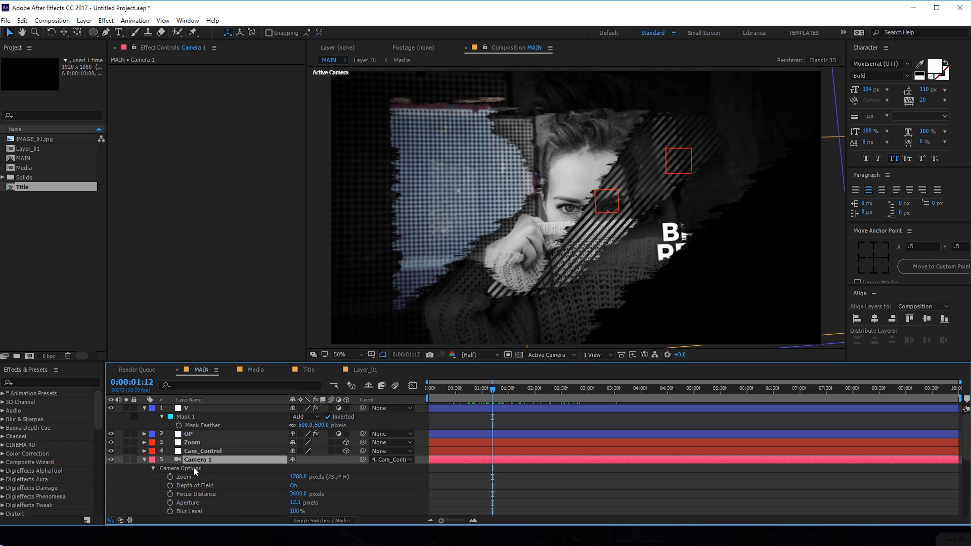
left_click(292, 486)
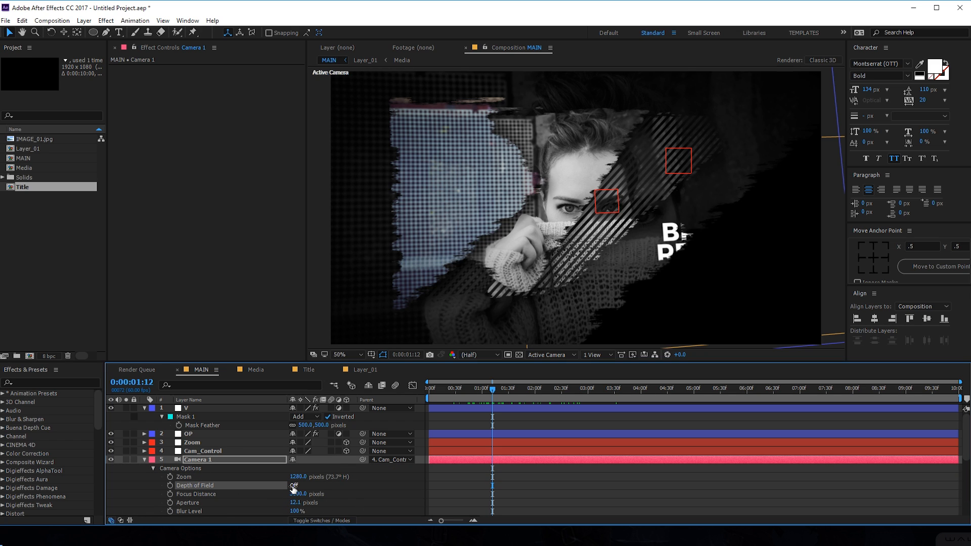
left_click_drag(297, 505, 366, 513)
left_click_drag(297, 512, 347, 500)
left_click_drag(225, 507, 337, 499)
mouse_move(494, 392)
left_mouse_down()
mouse_move(566, 378)
mouse_move(490, 383)
mouse_move(526, 383)
left_mouse_up()
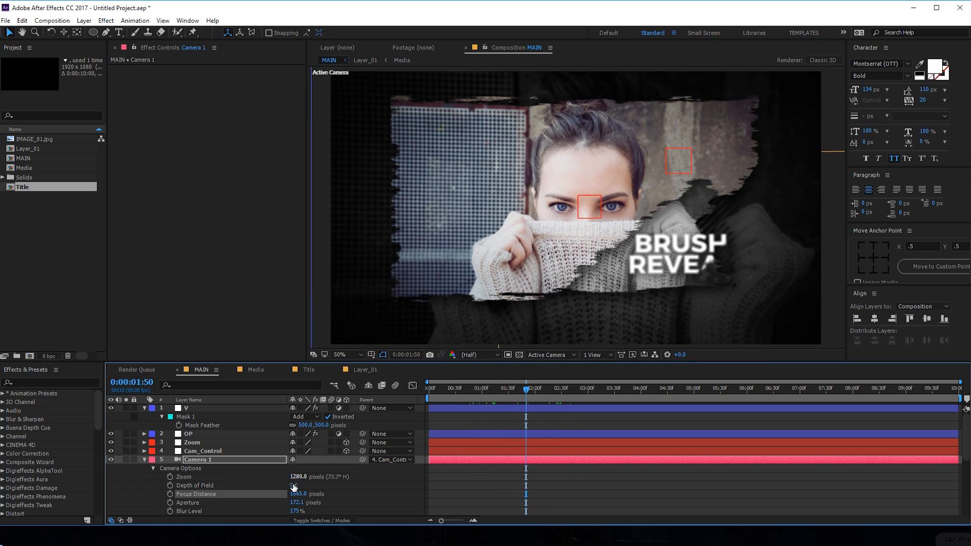
Step: Turn off Camera 1's depth of field and collapse its properties
left_click(294, 486)
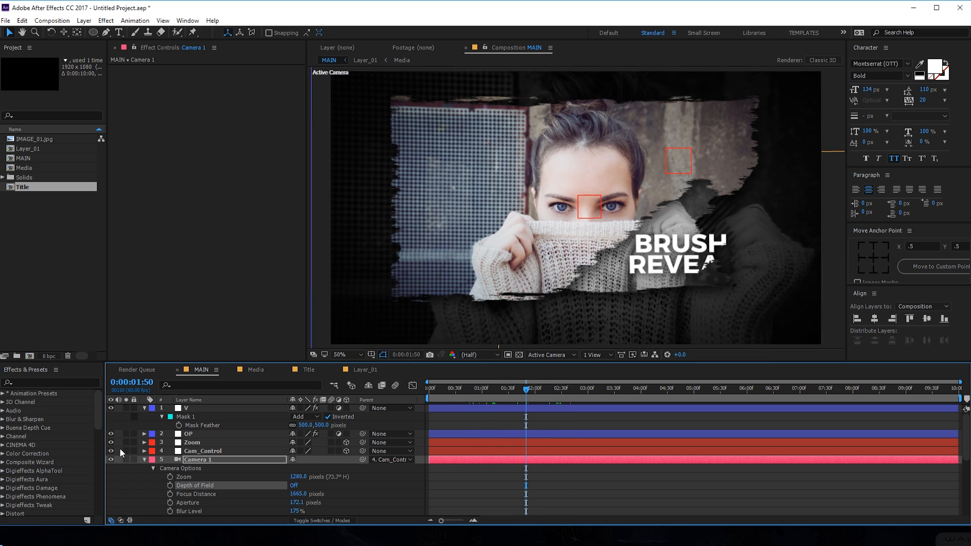
left_click(144, 459)
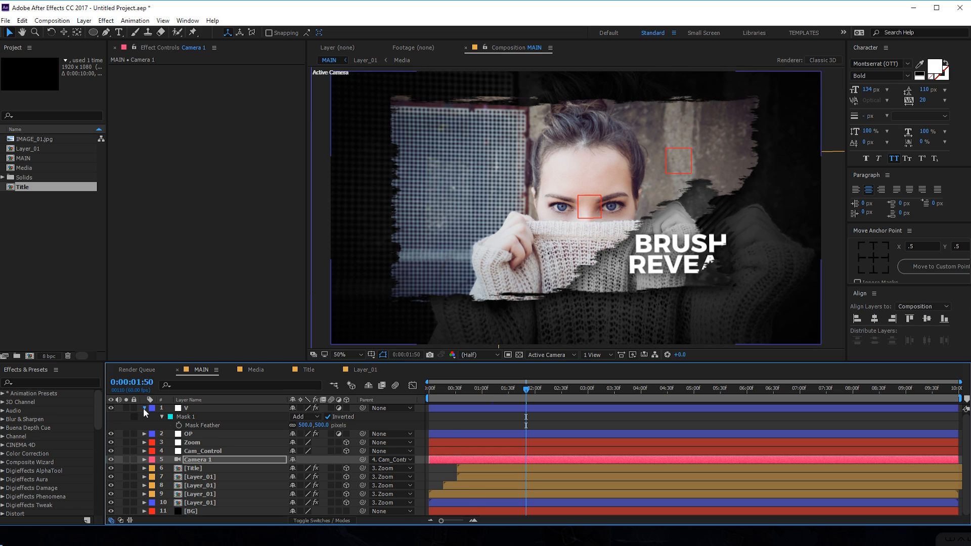
Step: Collapse V's properties, add a new adjustment layer directly above Camera 1 and rename it CC
left_click(144, 408)
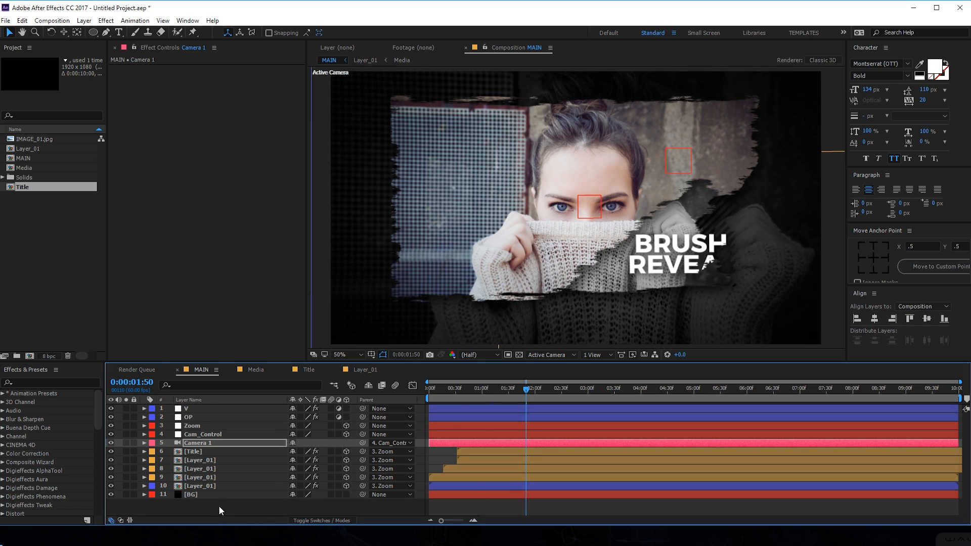
right_click(218, 505)
mouse_move(264, 394)
left_click(425, 479)
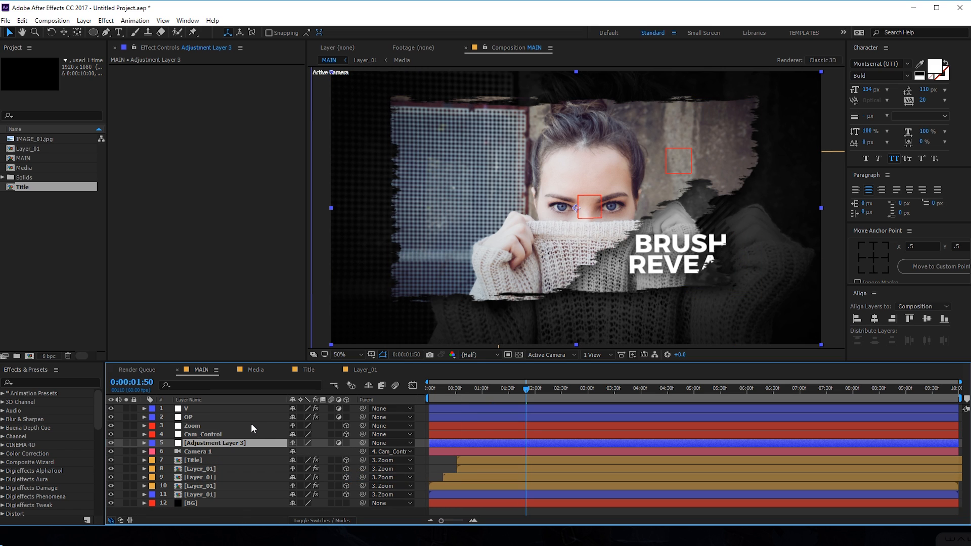
key("Return")
type("CC")
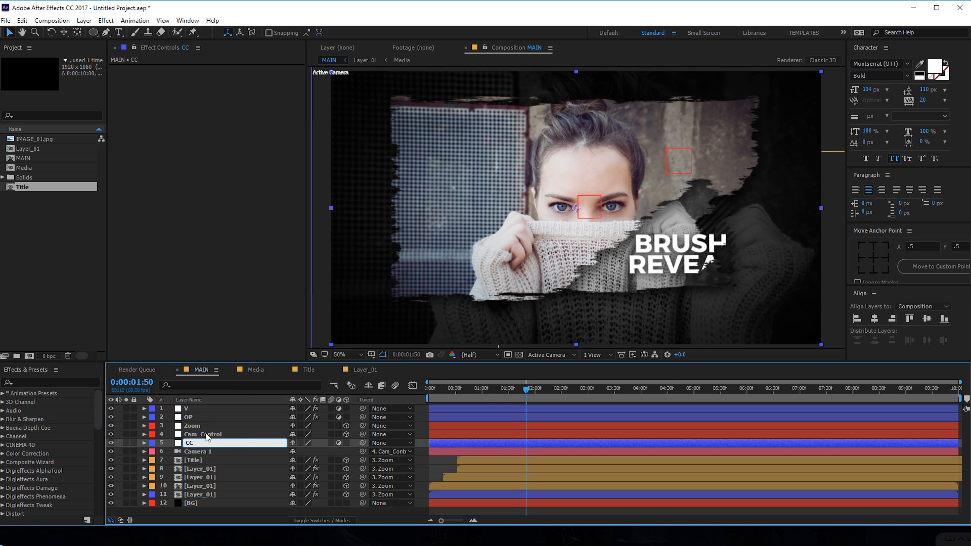
key("Return")
Step: Apply Curves to the CC layer and shape a gentle S-curve with slightly darker shadows and brighter highlights
key("ctrl+space")
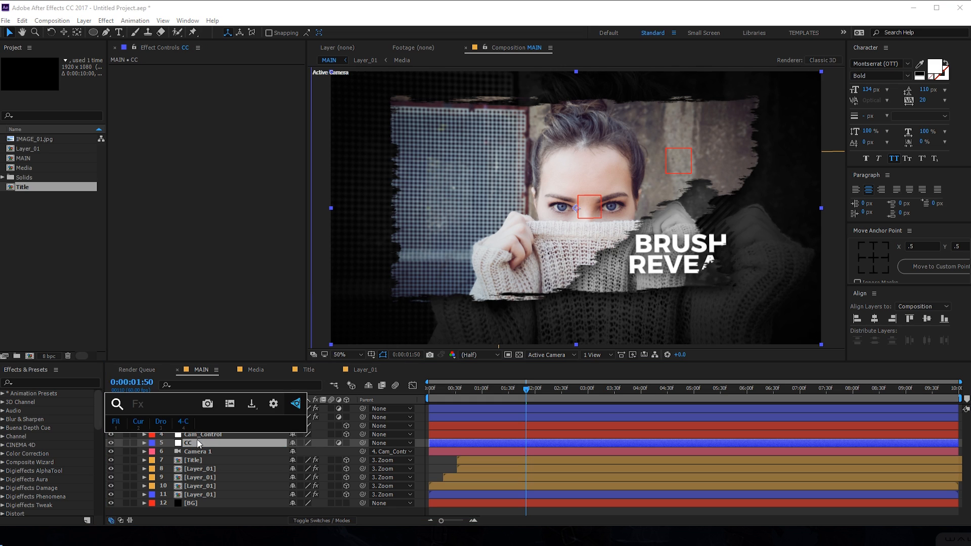
left_click(136, 421)
left_click_drag(164, 202, 162, 205)
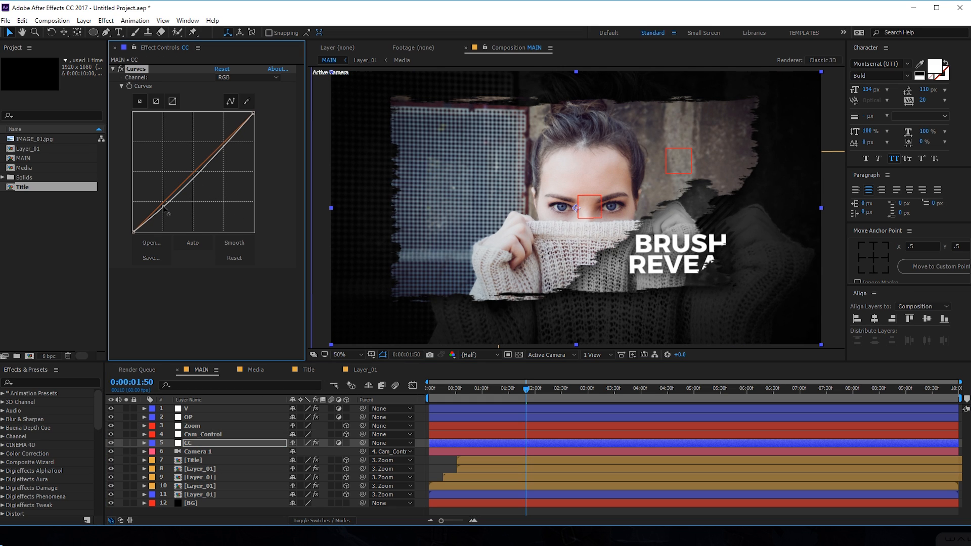
left_click_drag(217, 151, 216, 149)
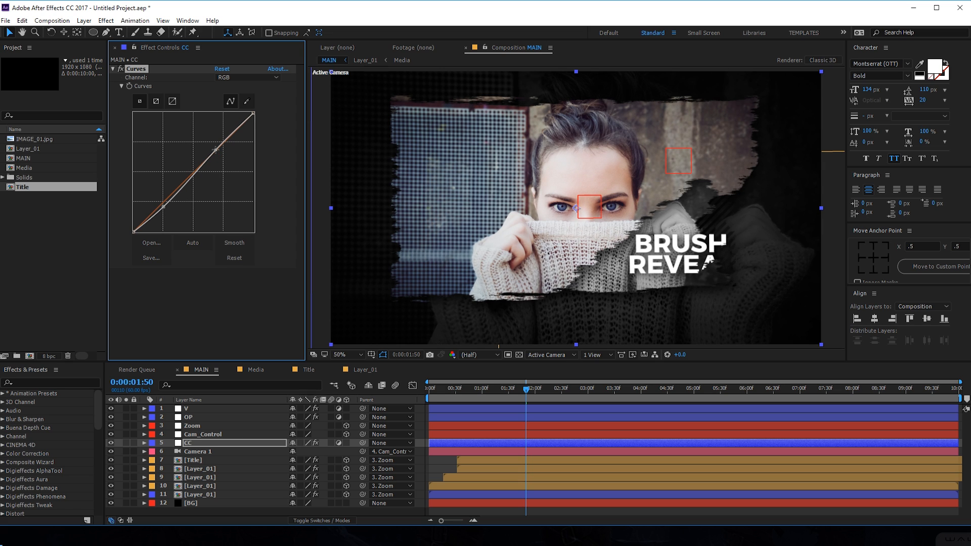
left_click(487, 512)
mouse_move(517, 386)
left_mouse_down()
mouse_move(472, 383)
mouse_move(496, 375)
mouse_move(527, 384)
left_mouse_up()
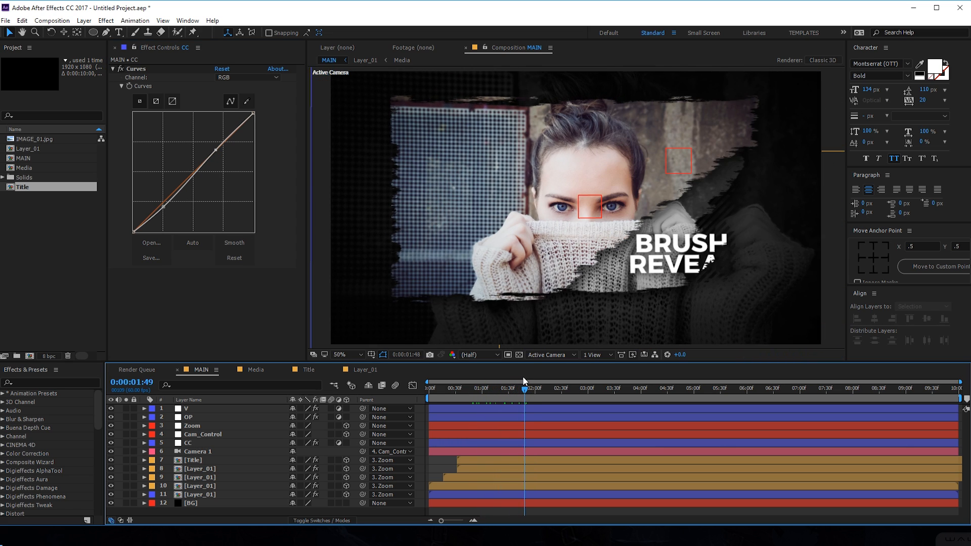
Step: Duplicate the Title layer and apply a Fill effect to the lower copy
left_click(202, 460)
key("ctrl+d")
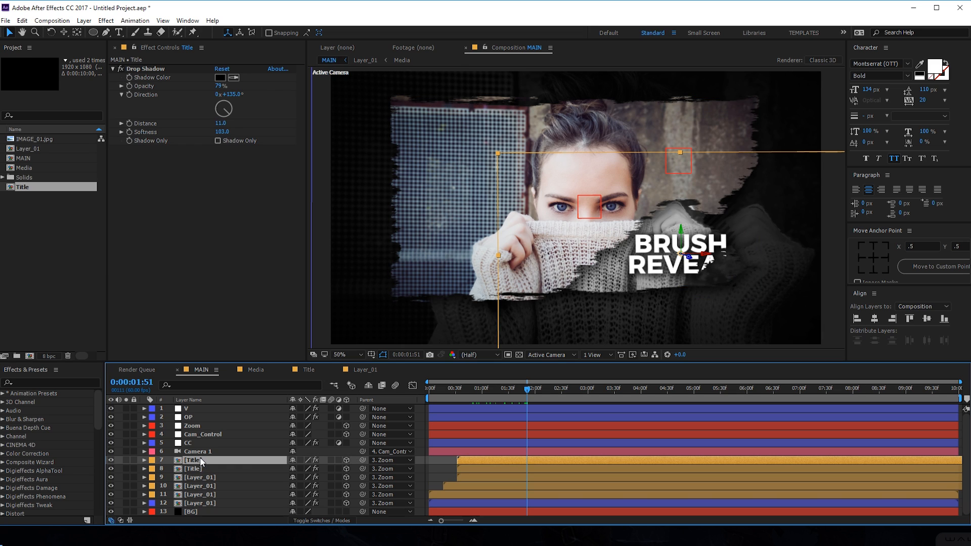
left_click(199, 469)
key("ctrl+space")
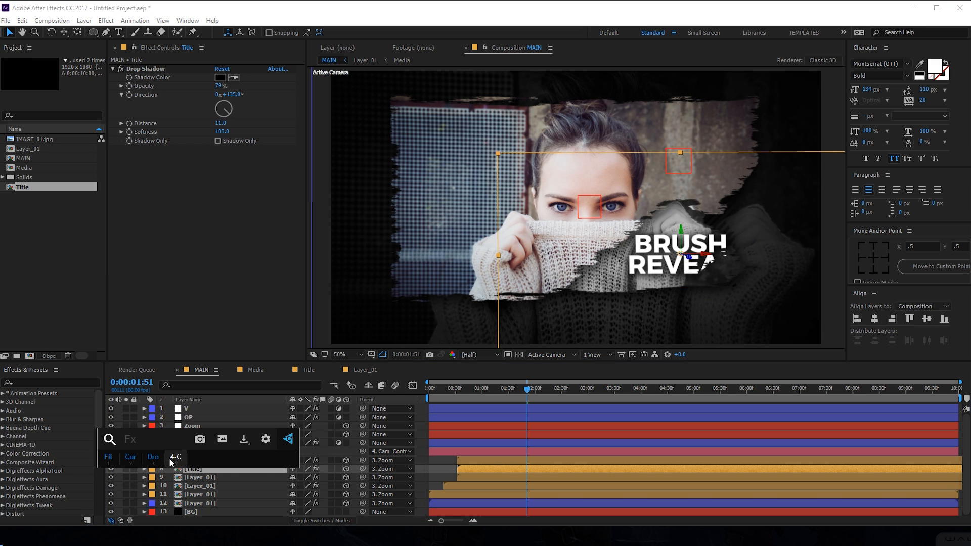
left_click(112, 458)
Step: Shift the upper Title layer to start a fraction of a second after the filled copy, and preview the staggered reveal
left_click(467, 460)
left_click_drag(471, 459, 478, 460)
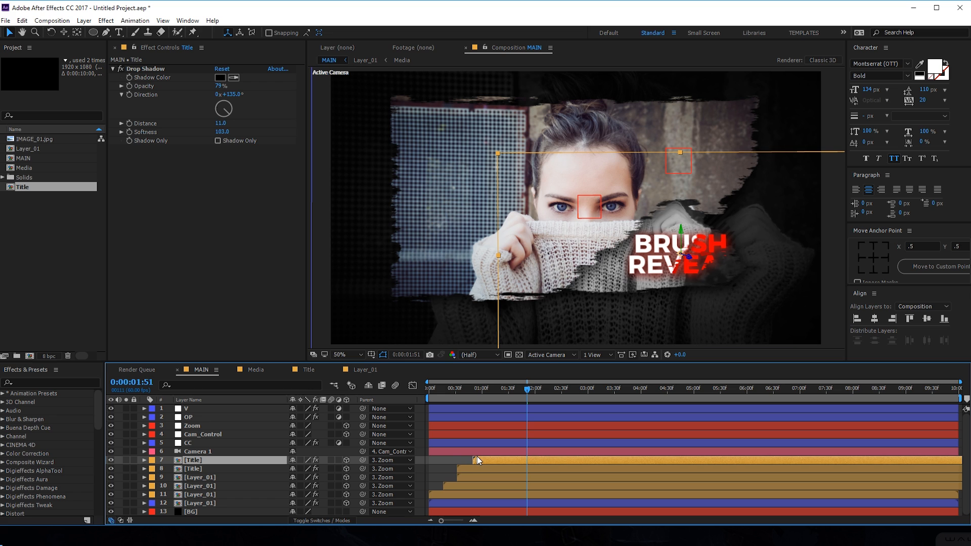
left_click(503, 389)
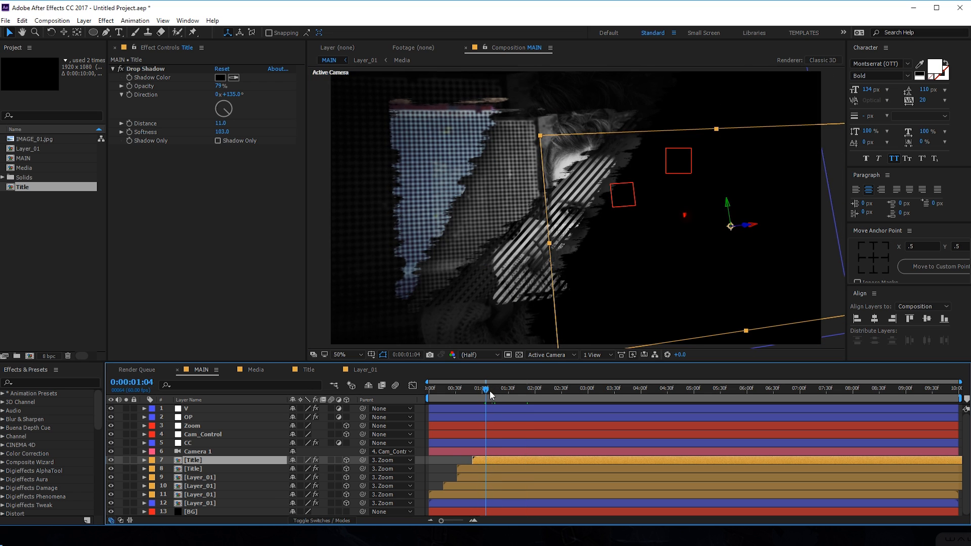
key("space")
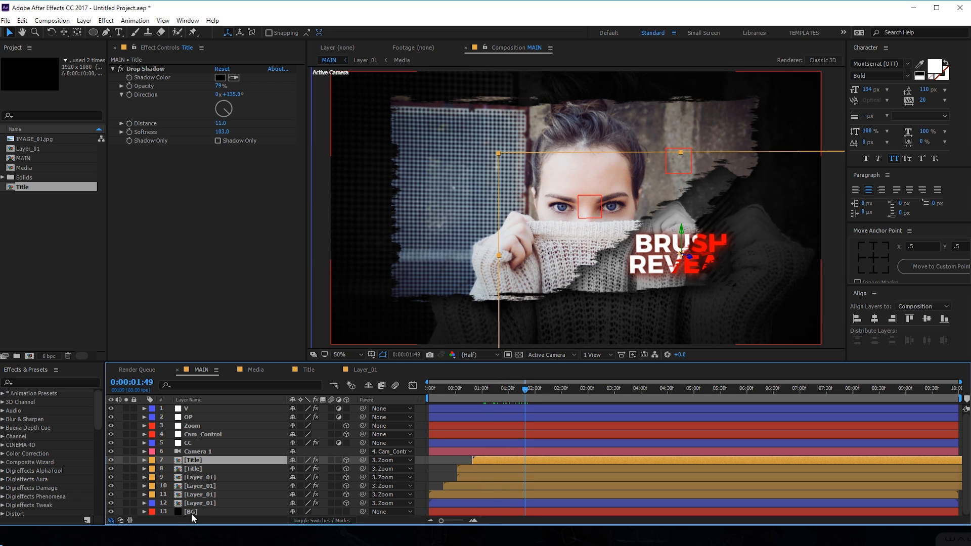
Step: On the lower Title copy, reorder Drop Shadow below Fill and set the fill colour to muted blue 5D7591
left_click(200, 465)
left_click(148, 68)
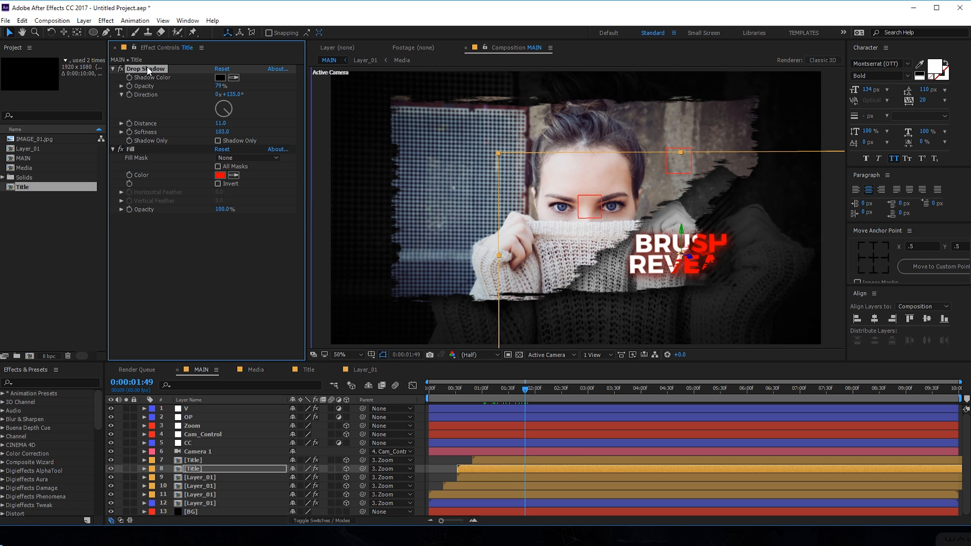
left_click_drag(147, 65, 159, 223)
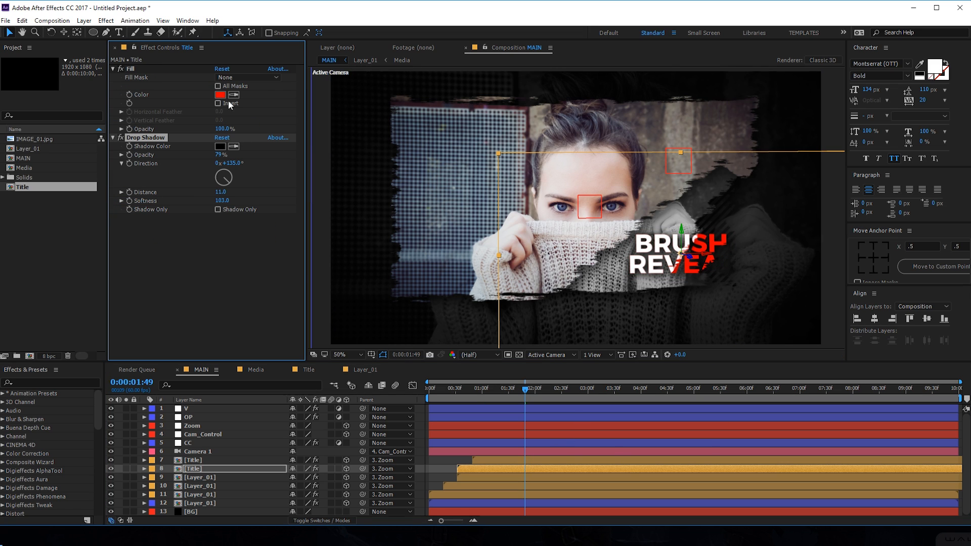
left_click(220, 95)
left_click(766, 382)
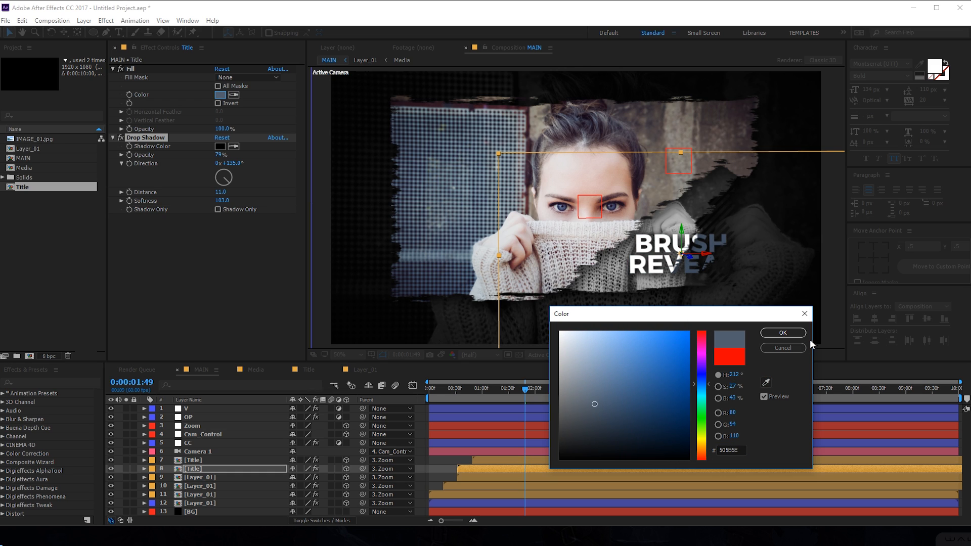
left_click(606, 386)
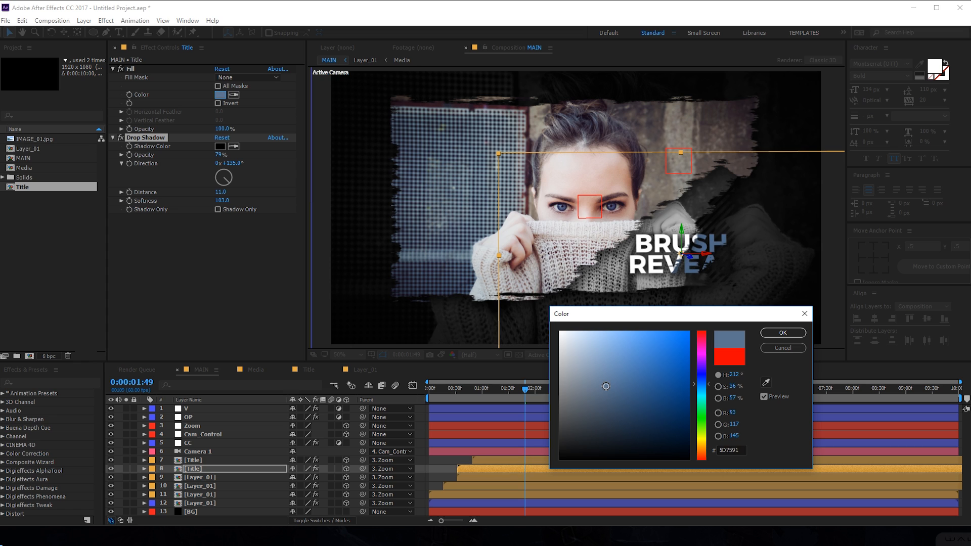
left_click(783, 333)
Step: Set the lower Title copy's drop shadow opacity to 34% and review the reveal along the timeline
left_click_drag(495, 393, 753, 404)
key("space")
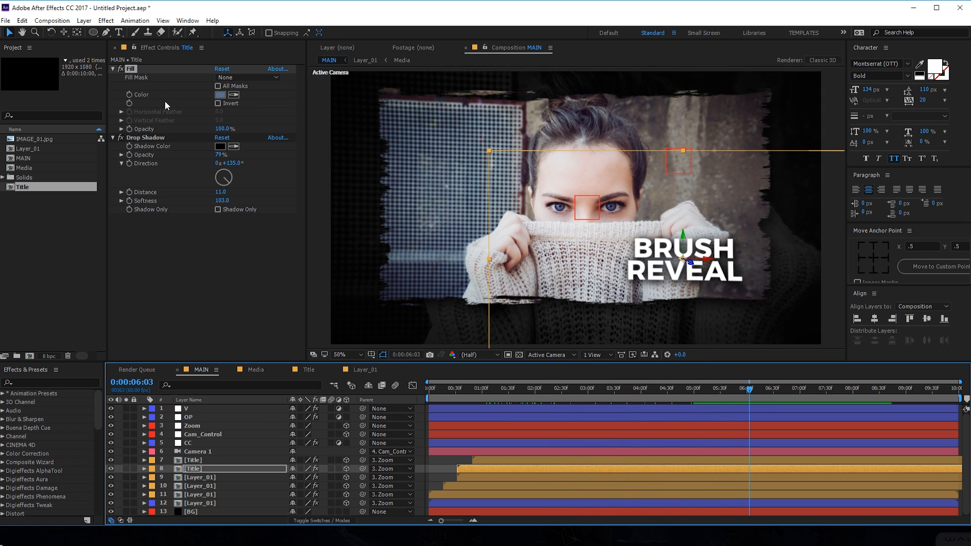
left_click_drag(220, 158, 193, 160)
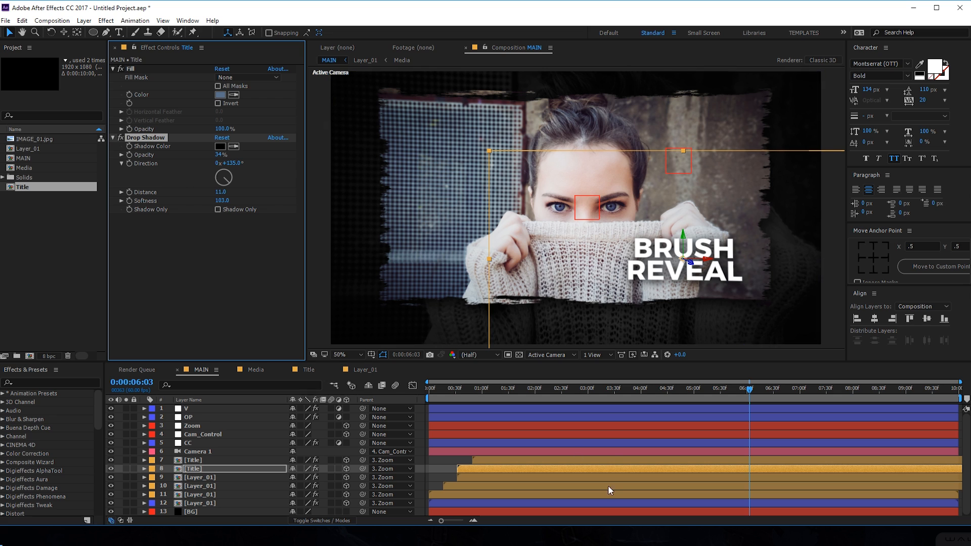
left_click_drag(479, 391, 651, 392)
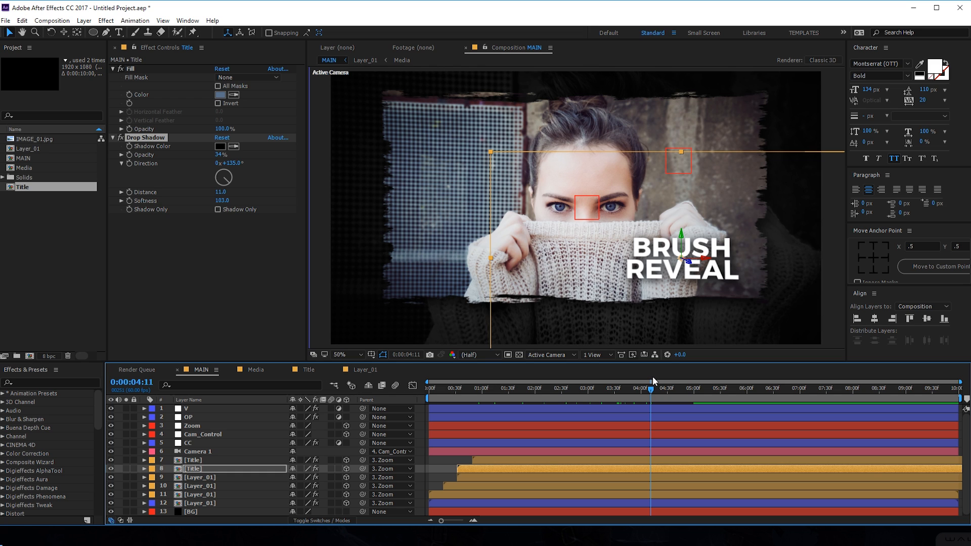
left_click_drag(623, 393, 491, 399)
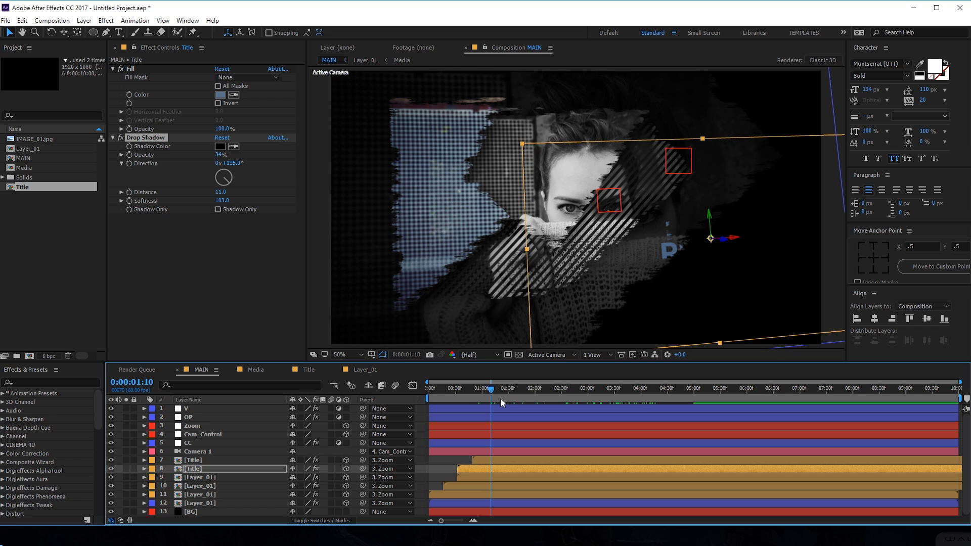
left_click_drag(502, 391, 660, 388)
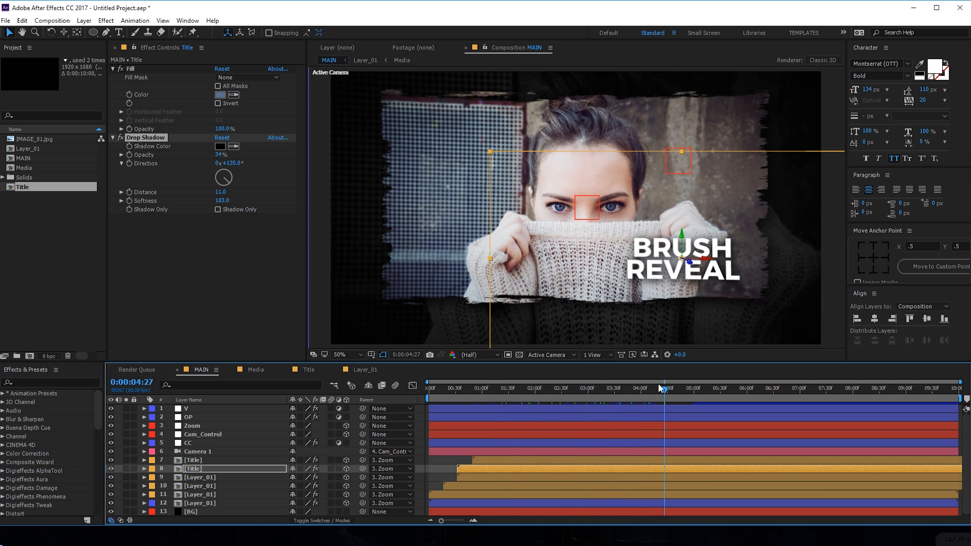